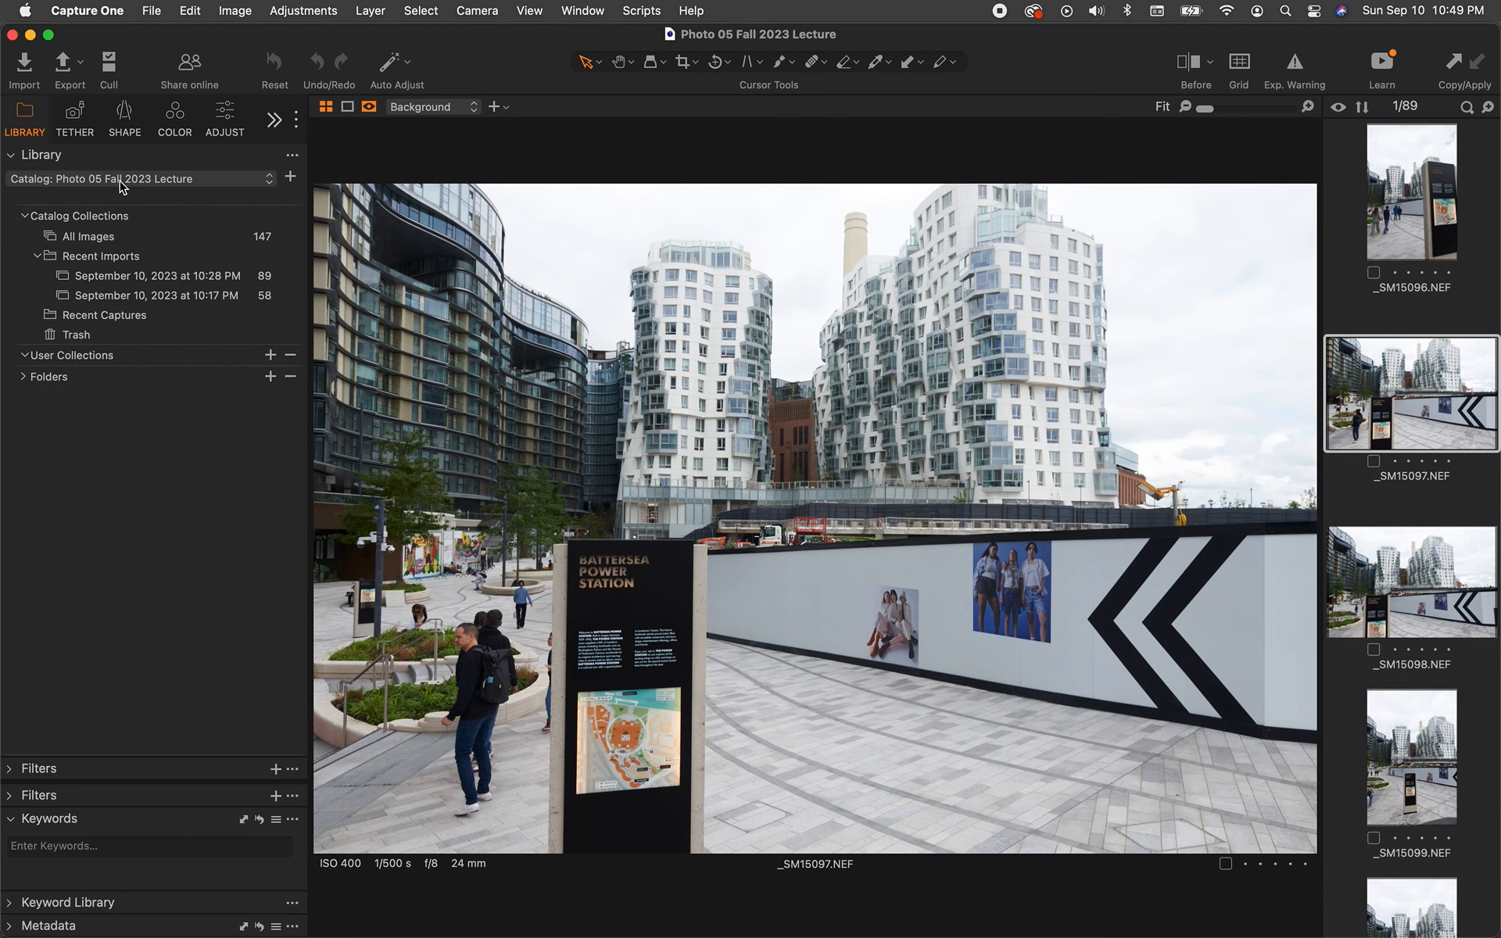
Step: Compare the images stored in the catalog with those on the Extreme SSD, and collapse the Folders group
left_click(23, 378)
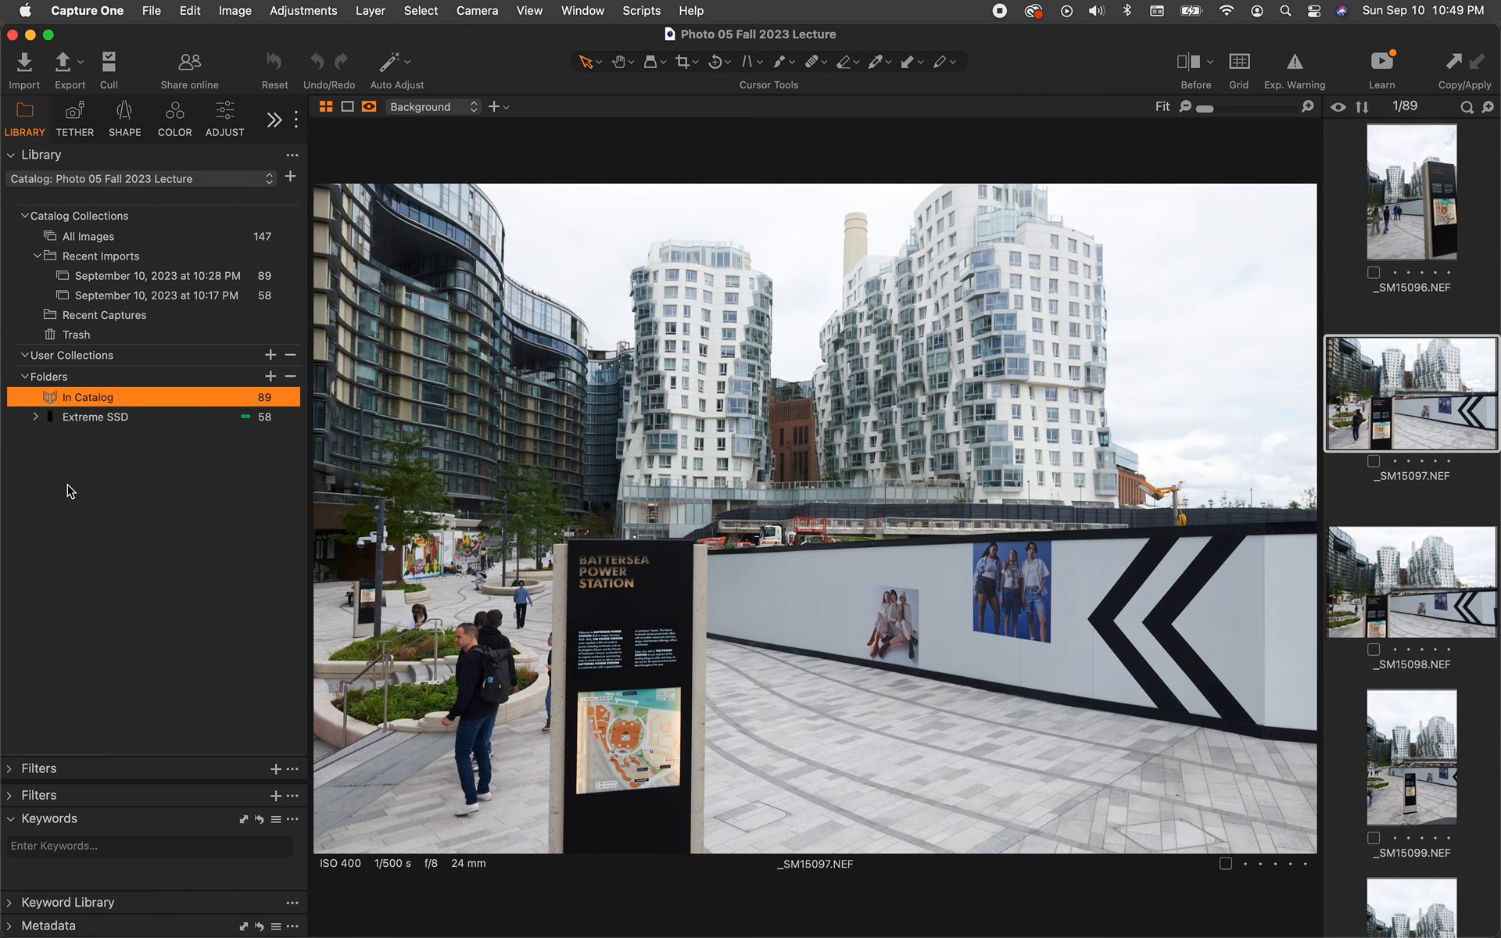
left_click(66, 417)
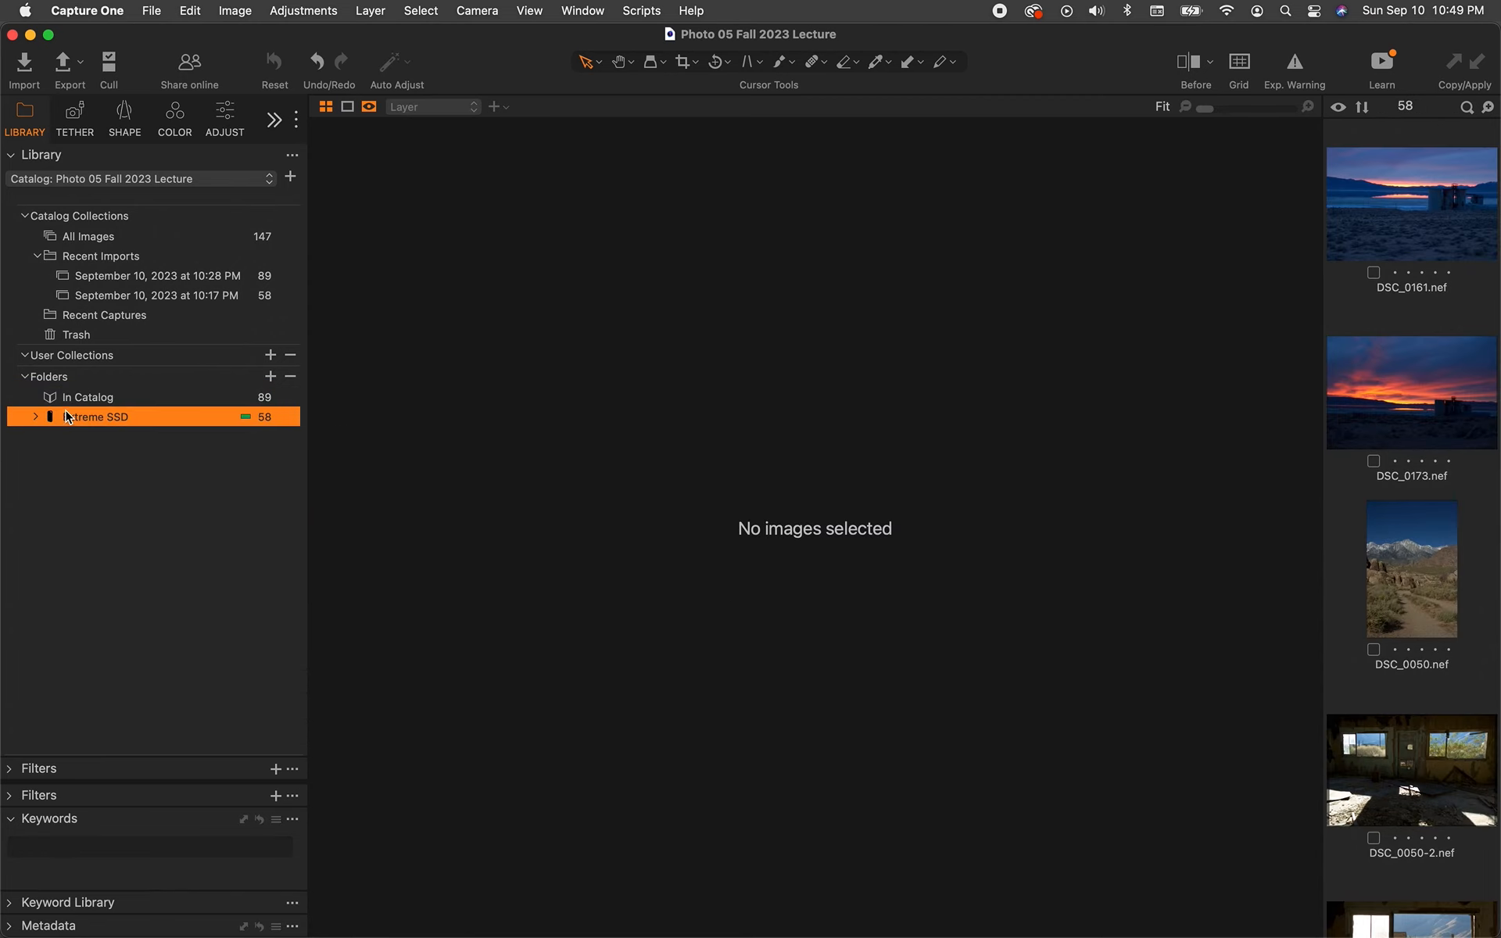
left_click(74, 400)
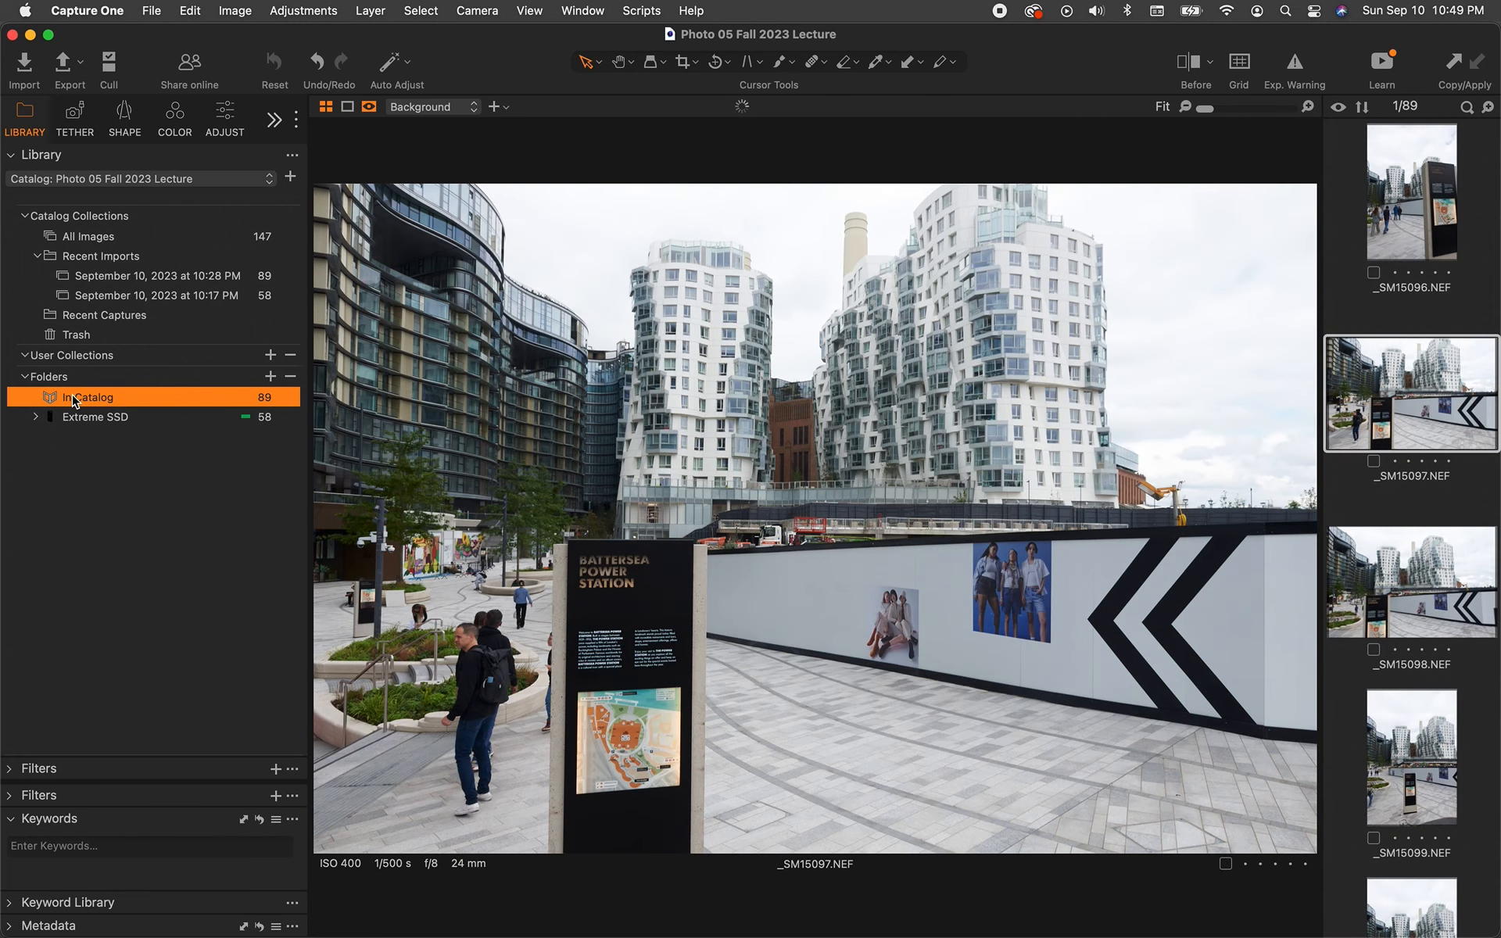
left_click(84, 418)
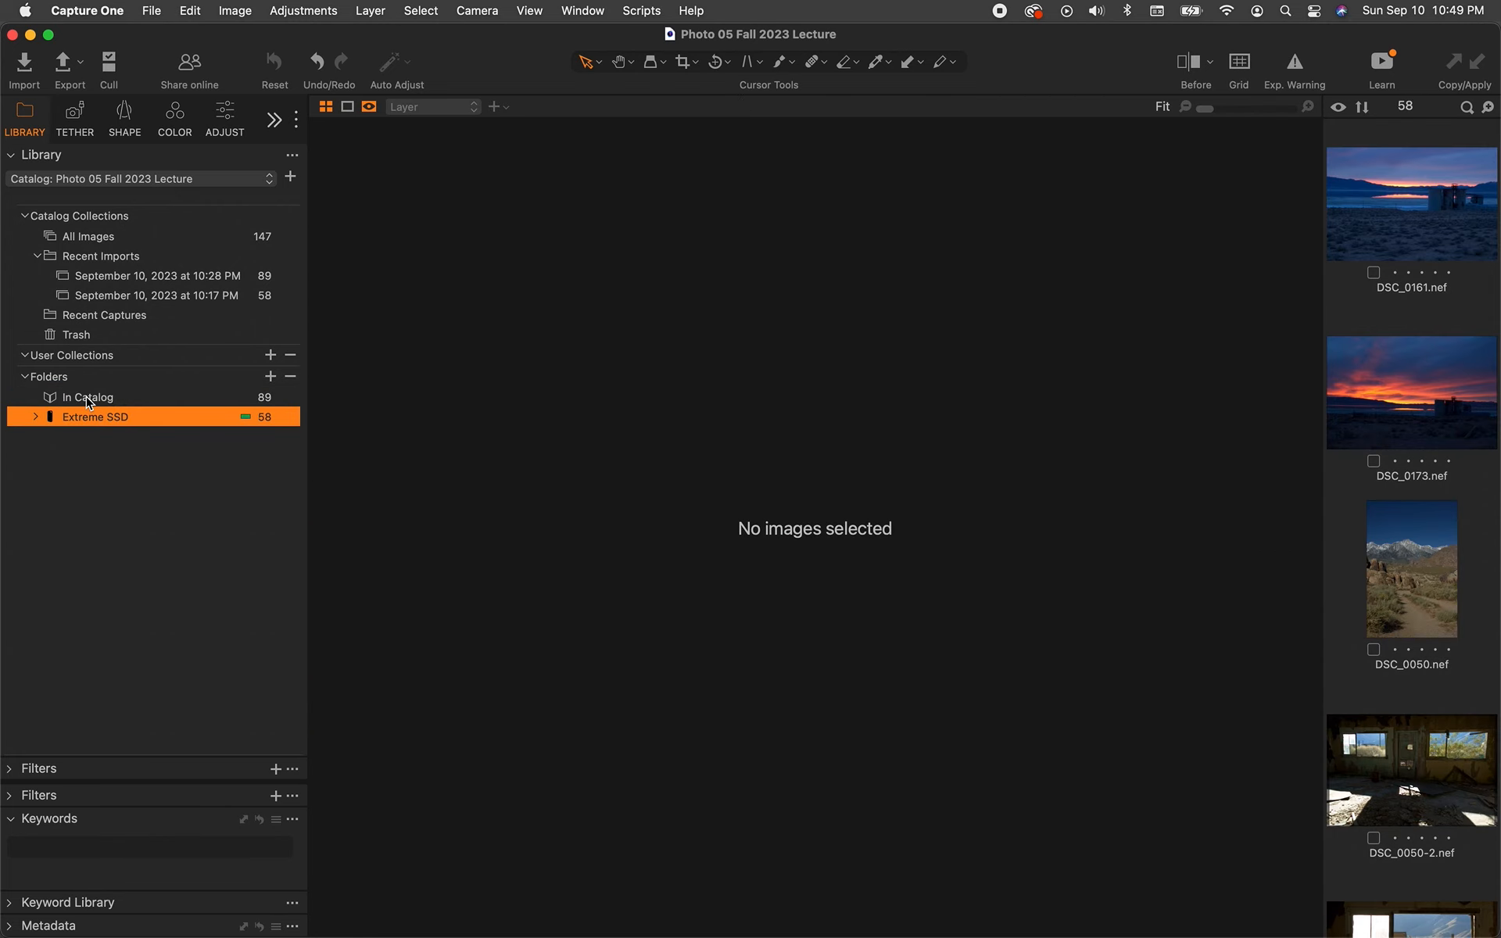
left_click(84, 397)
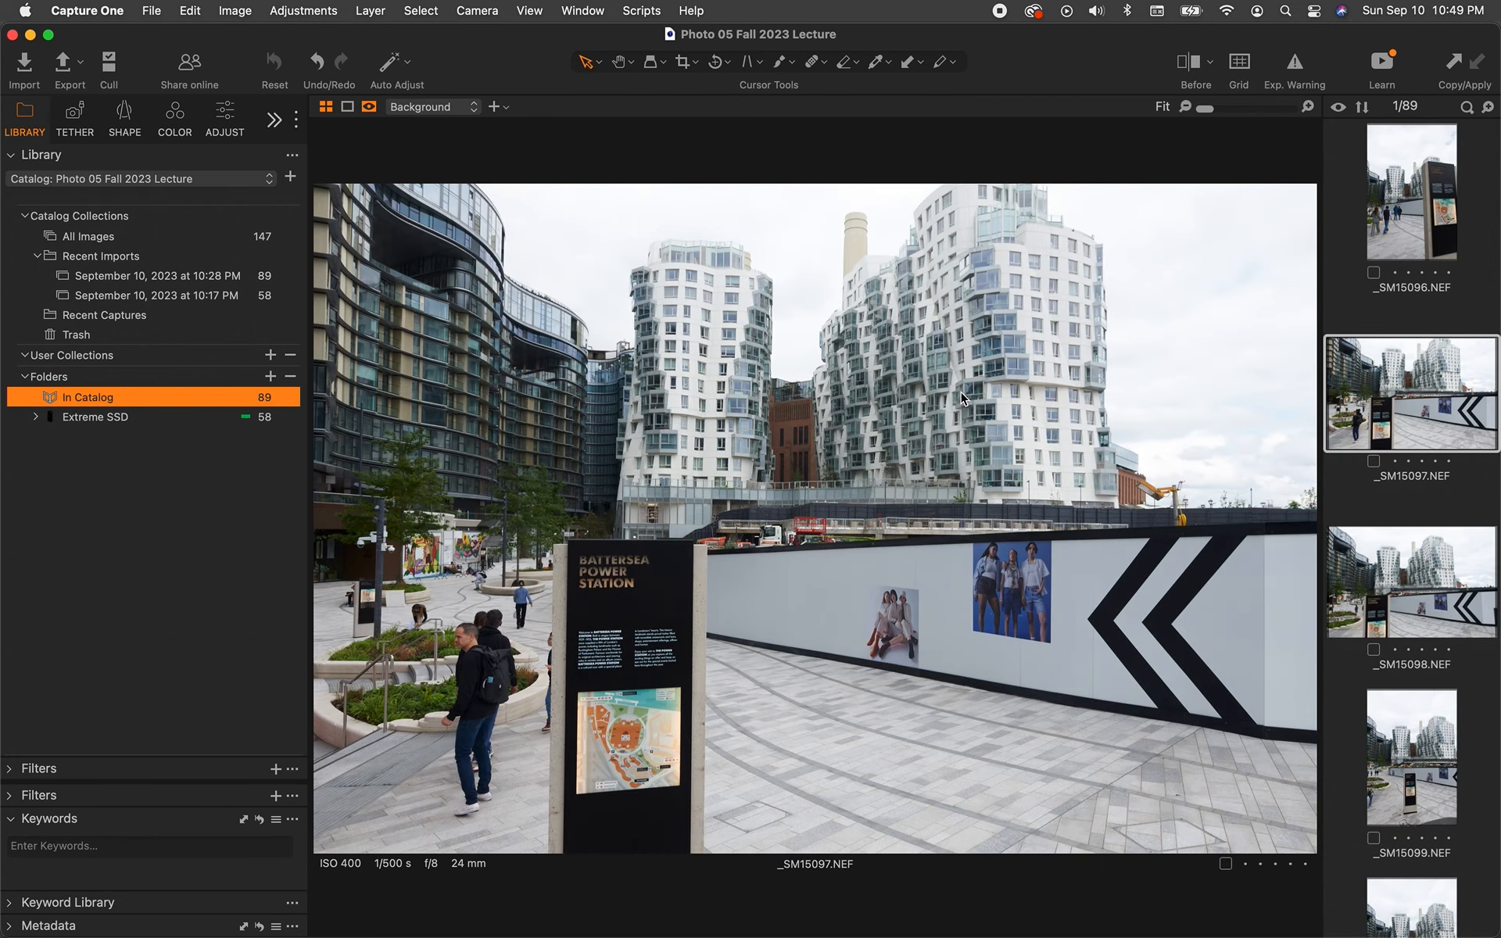
left_click(25, 376)
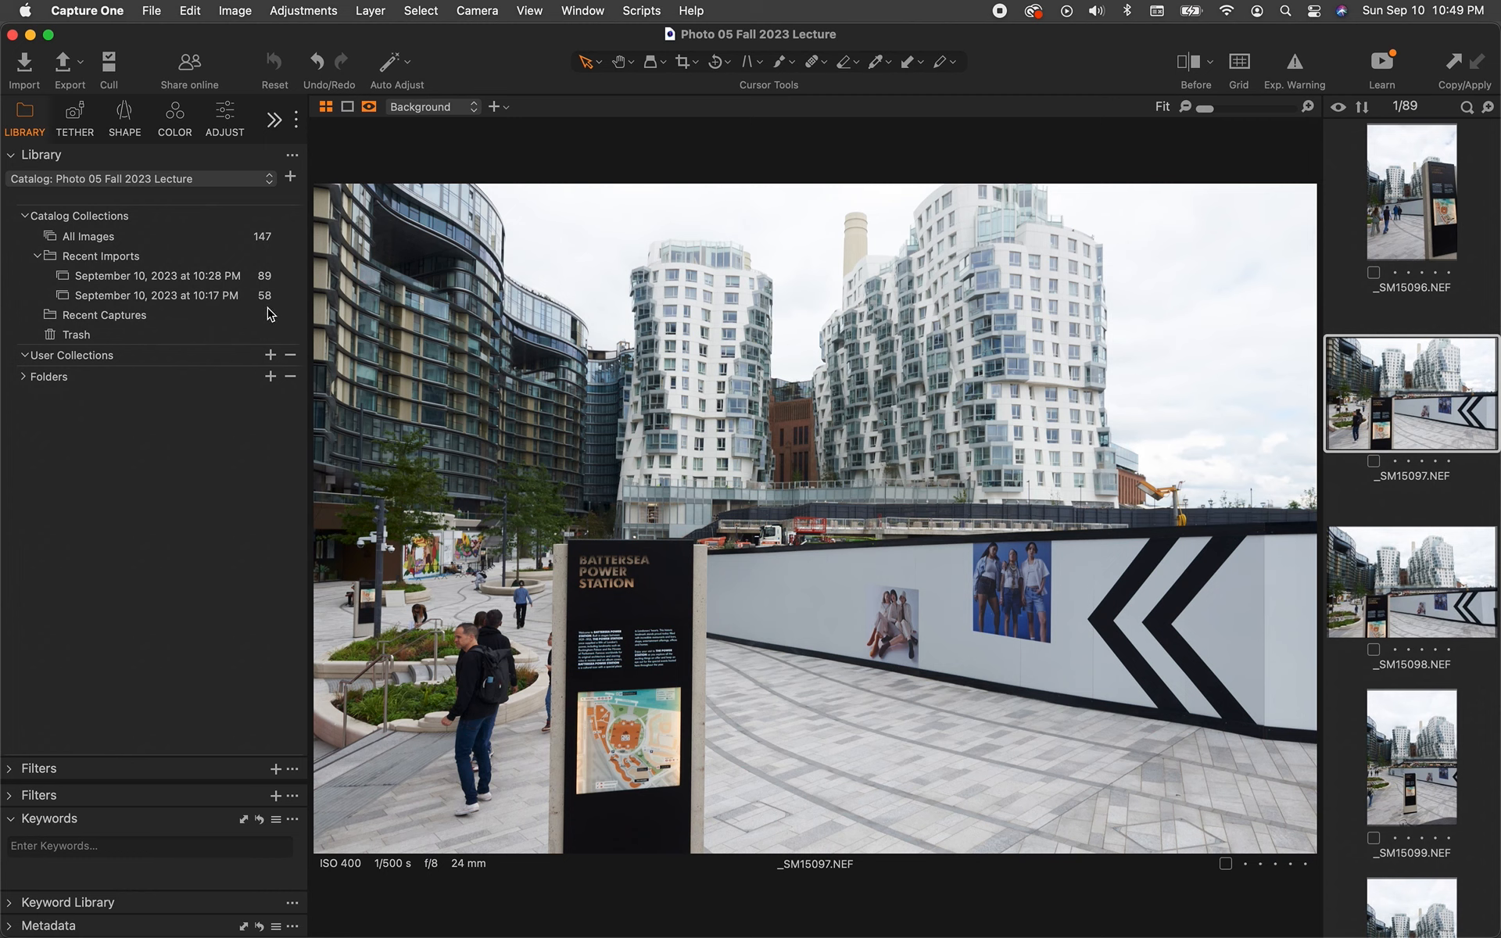
Step: Compare the All Images collection with the two recent imports, finishing on the September 10, 2023 at 10:28 PM import
left_click(36, 257)
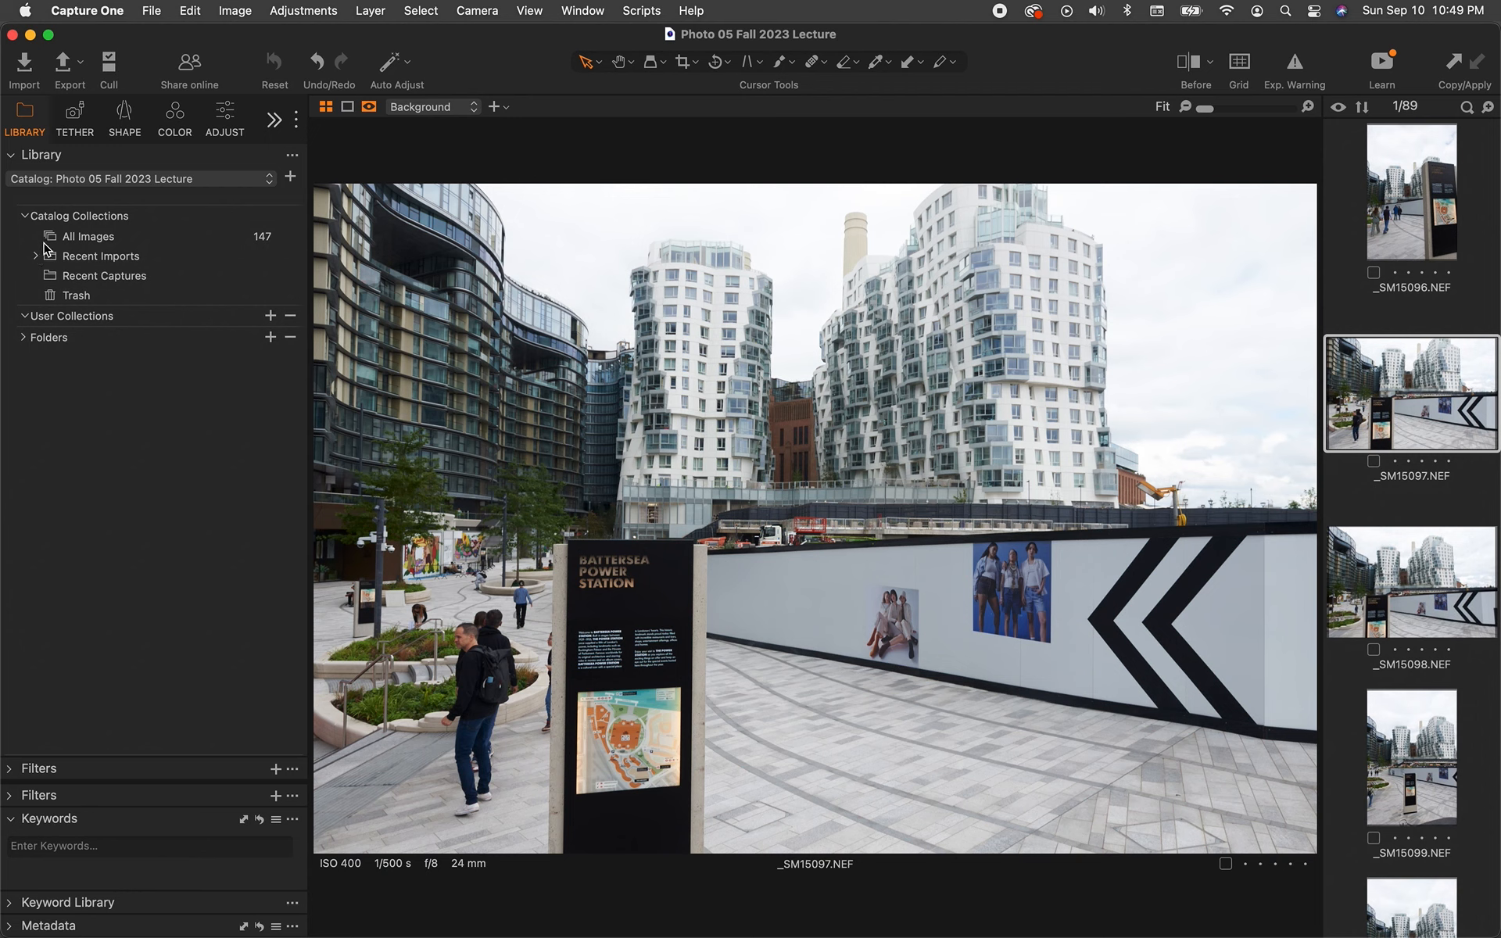
left_click(36, 258)
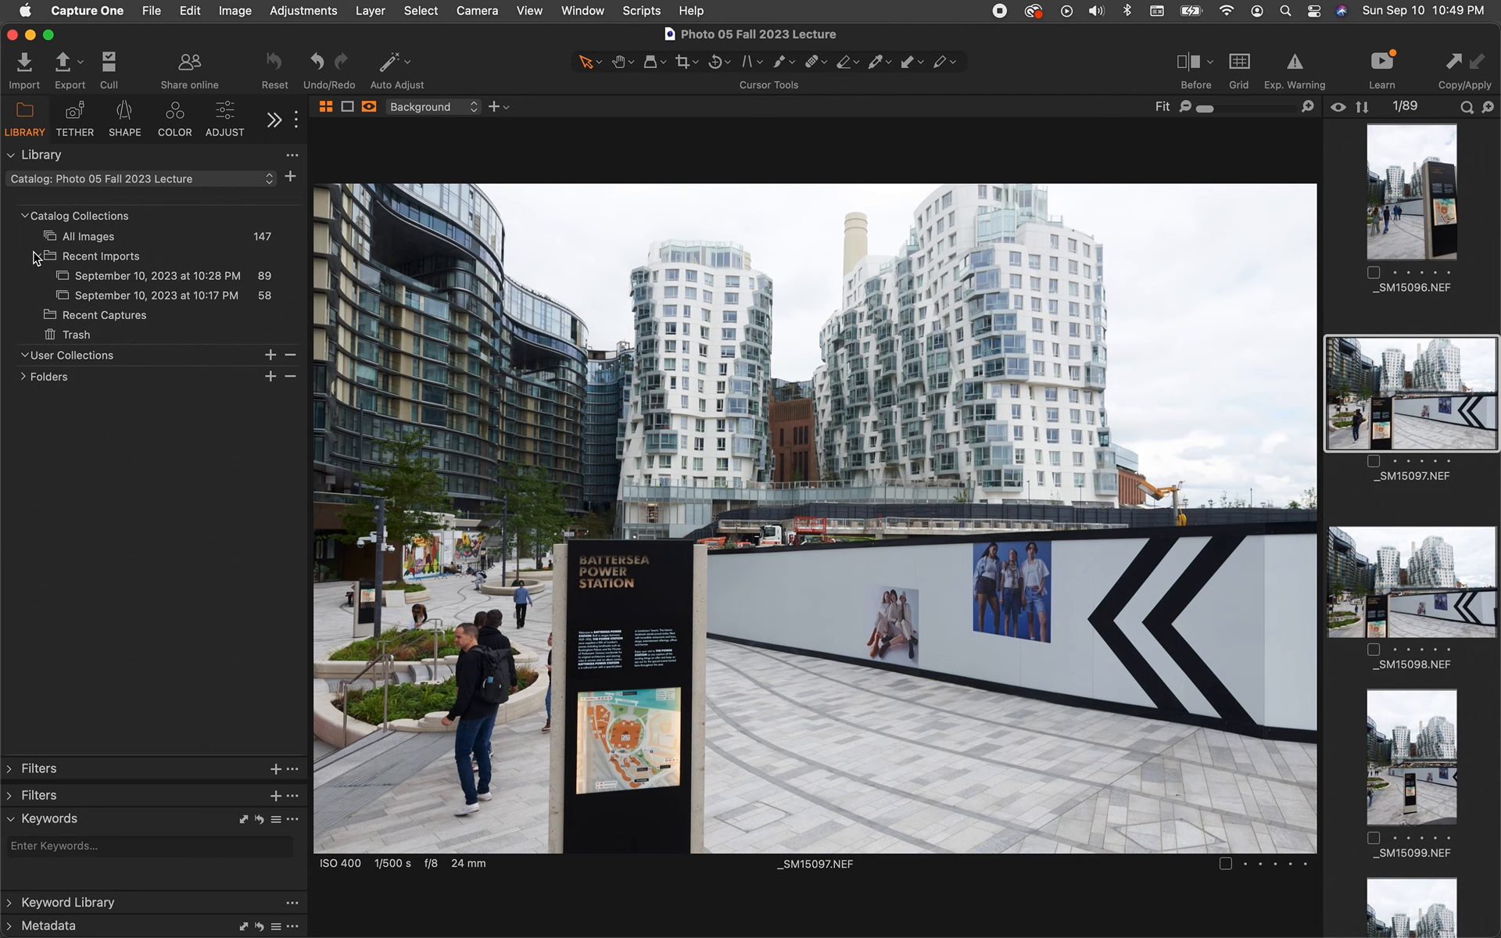
left_click(68, 237)
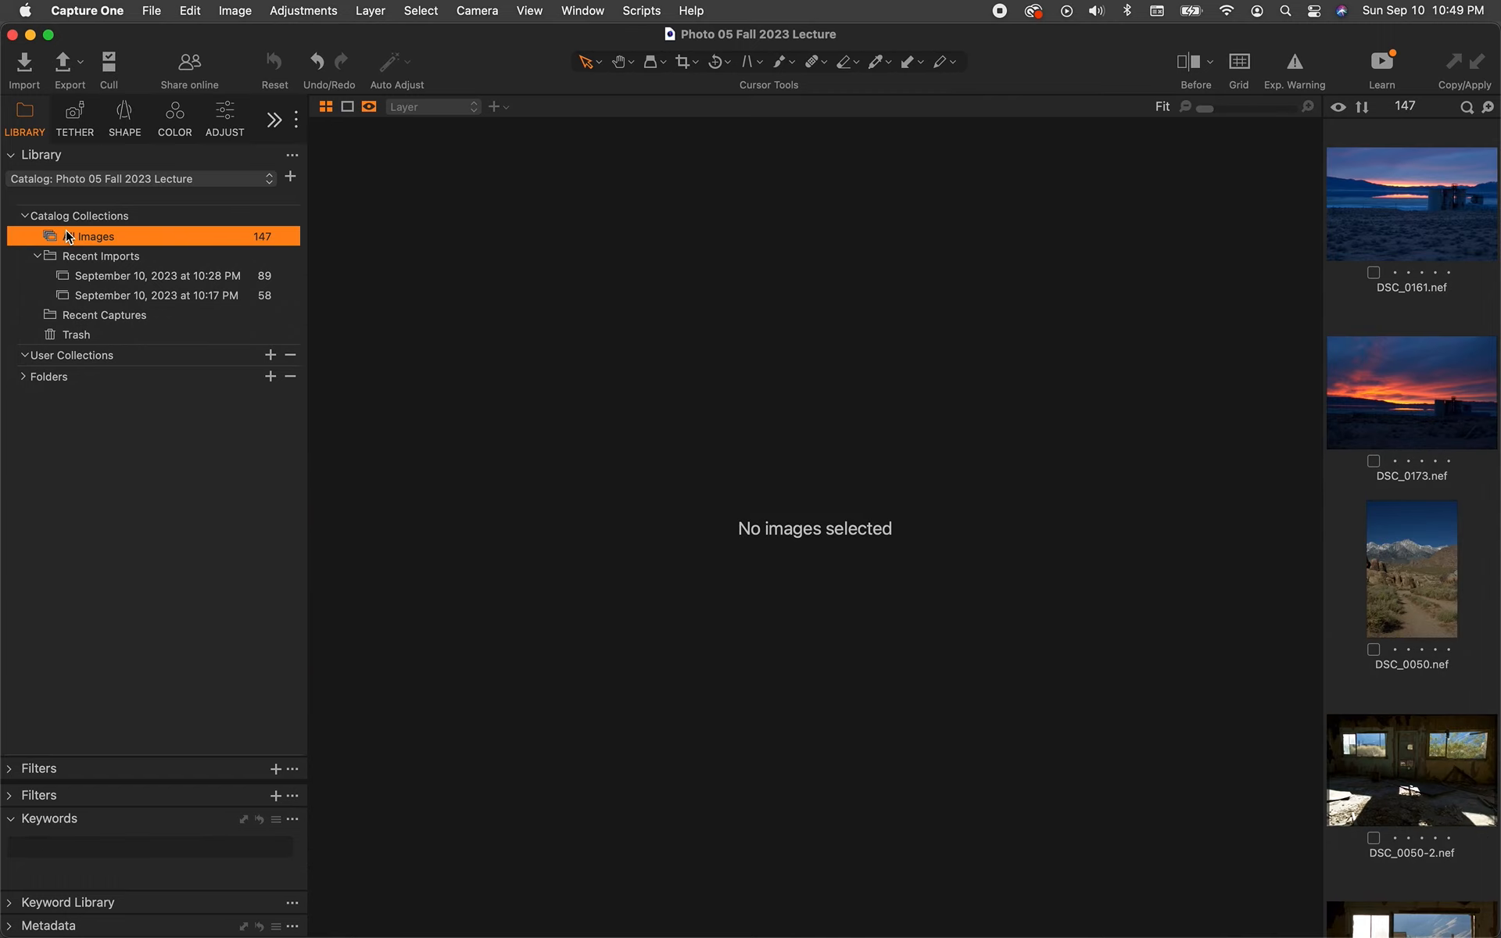
left_click(76, 276)
left_click(86, 297)
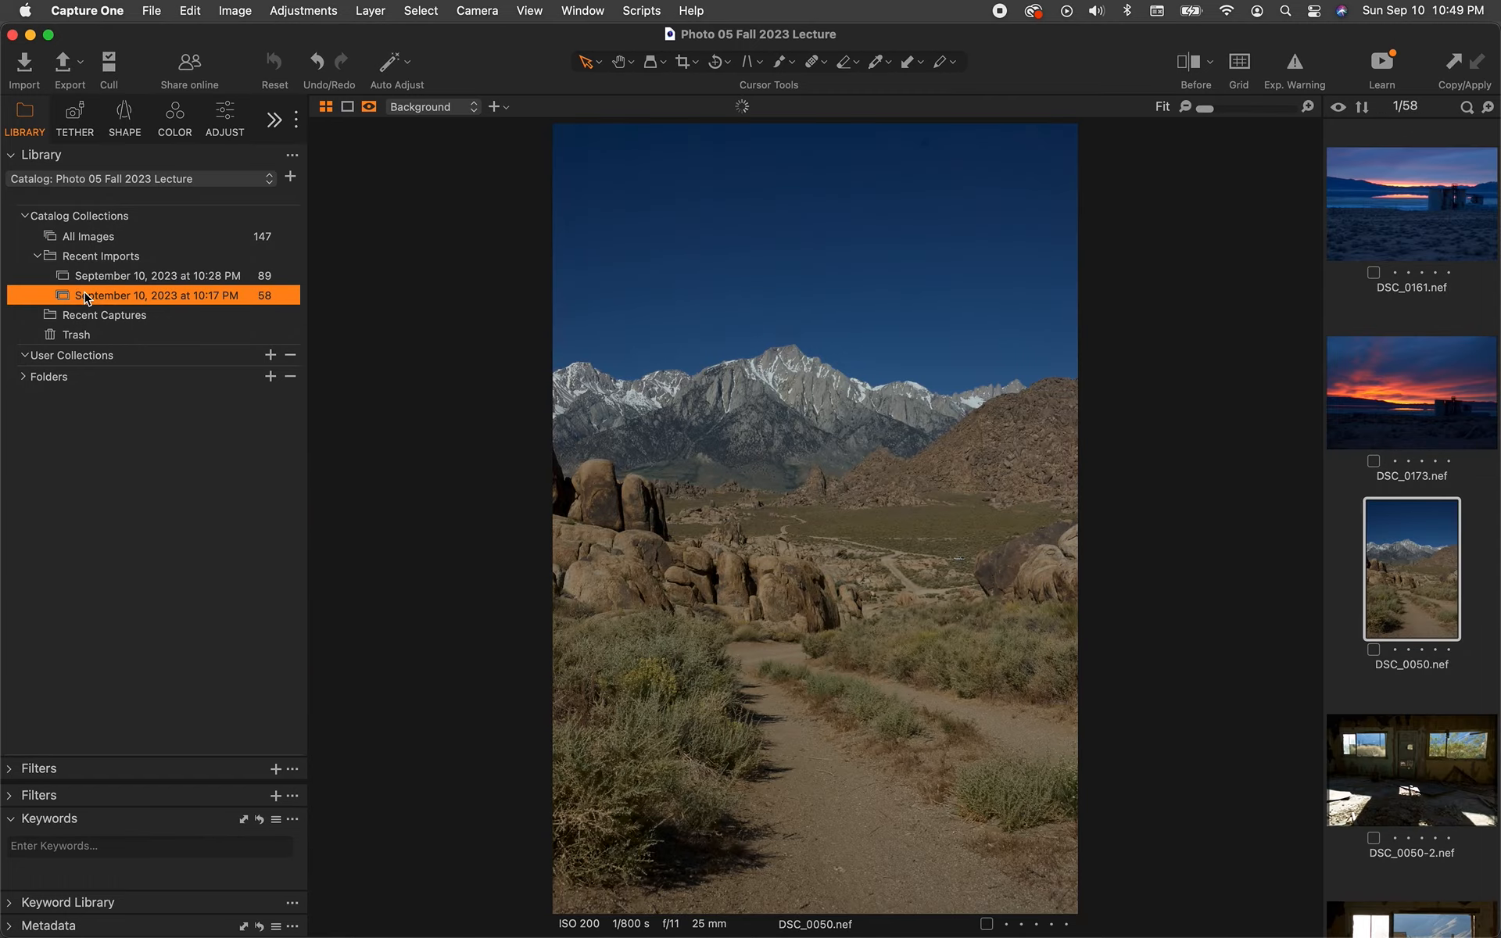
left_click(91, 278)
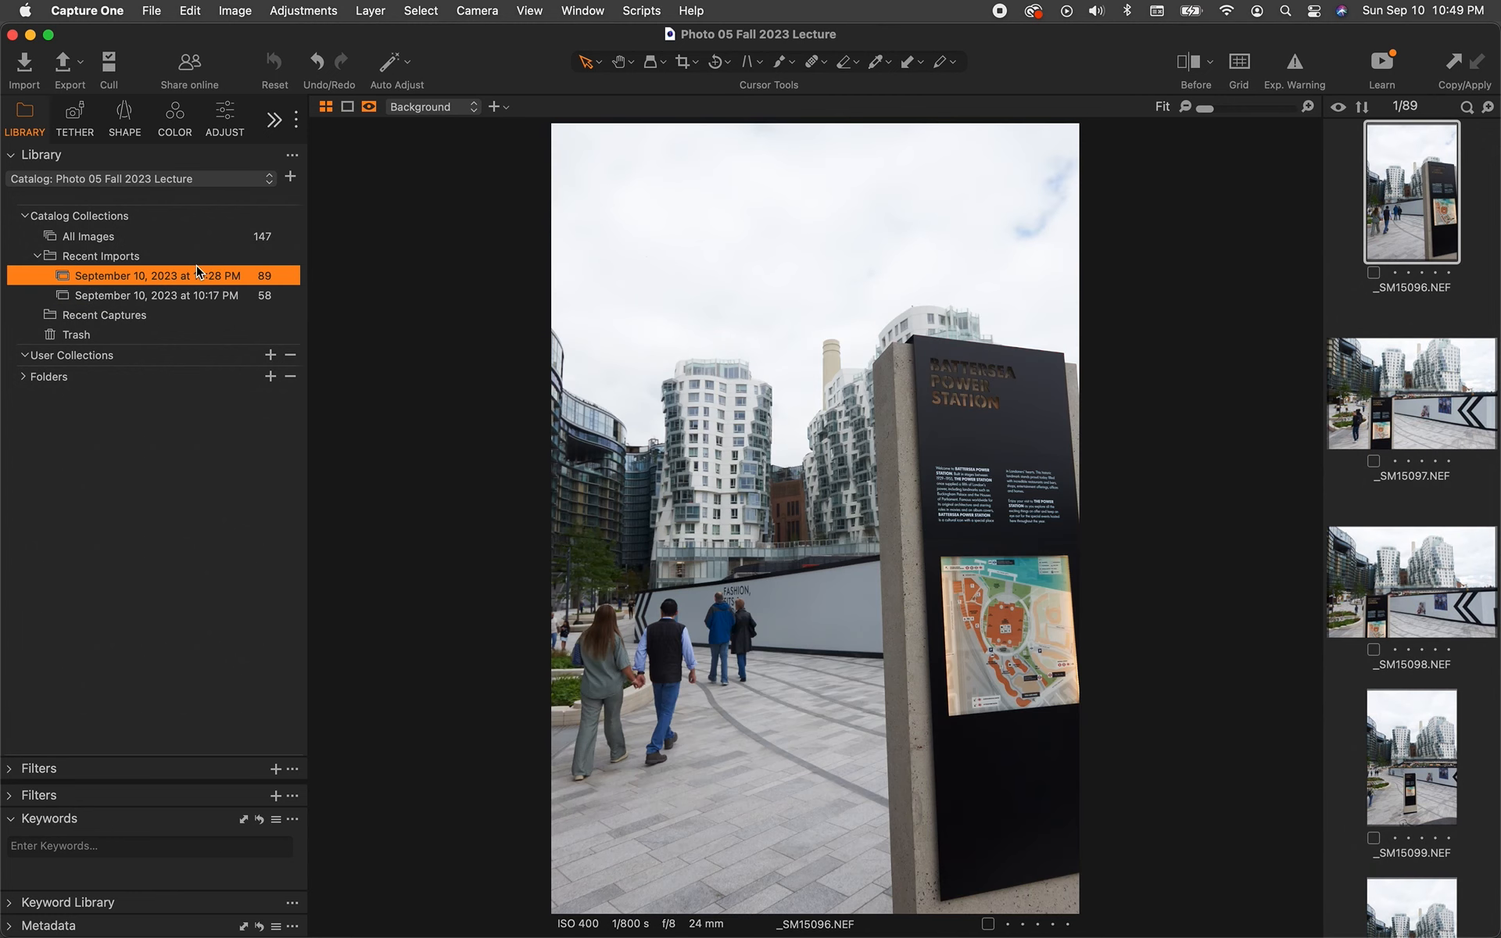
Step: Collapse the Library and Keywords tools and expand the first Filters tool to show the star ratings
left_click(11, 156)
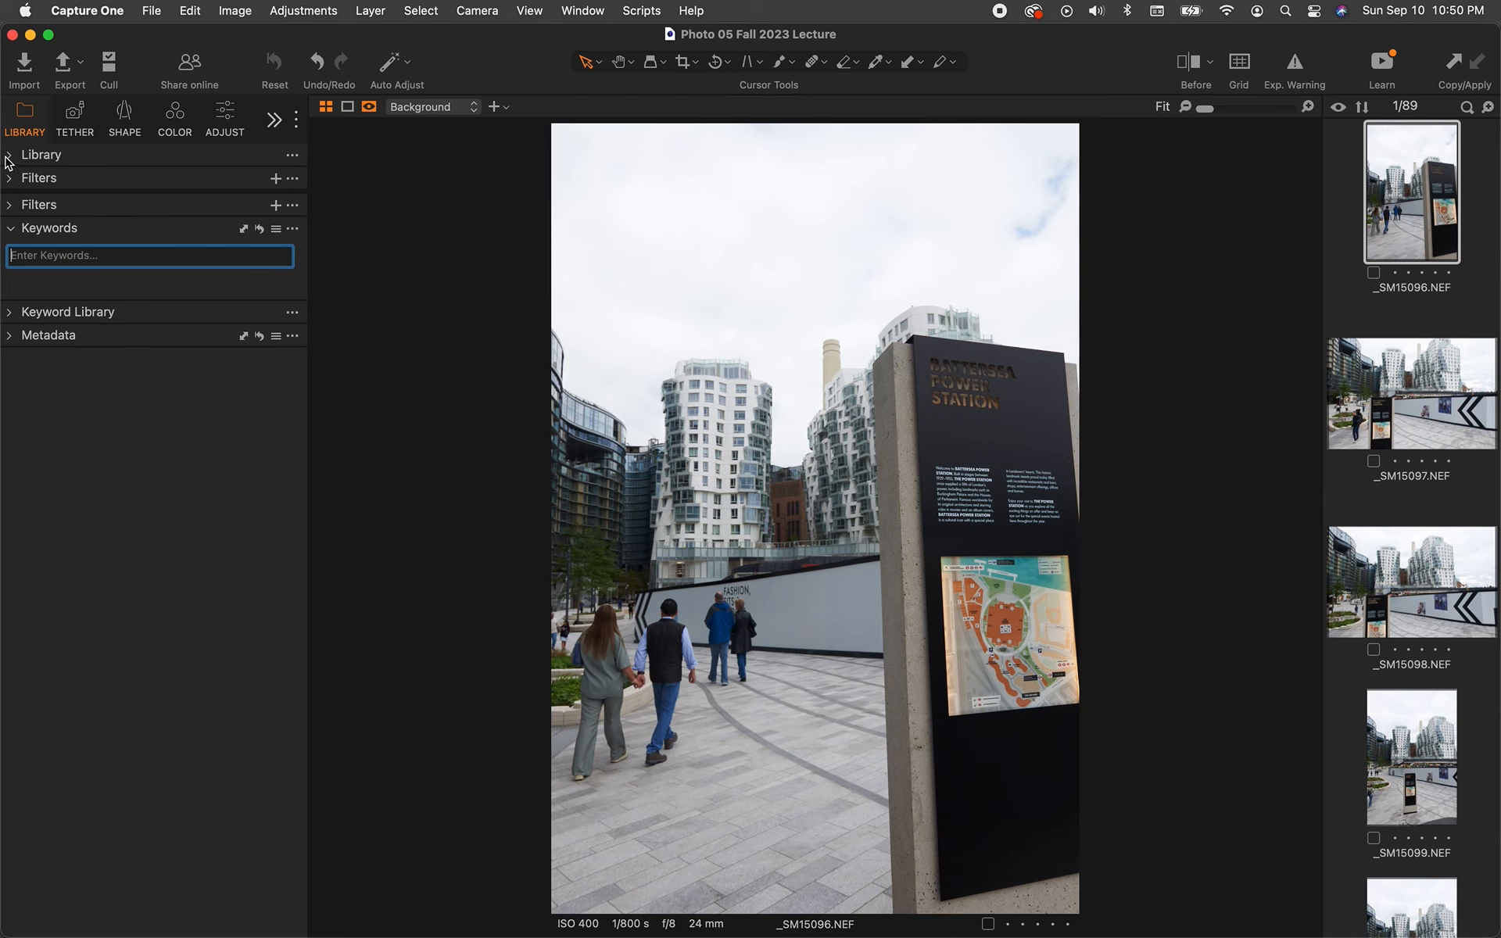
left_click(9, 156)
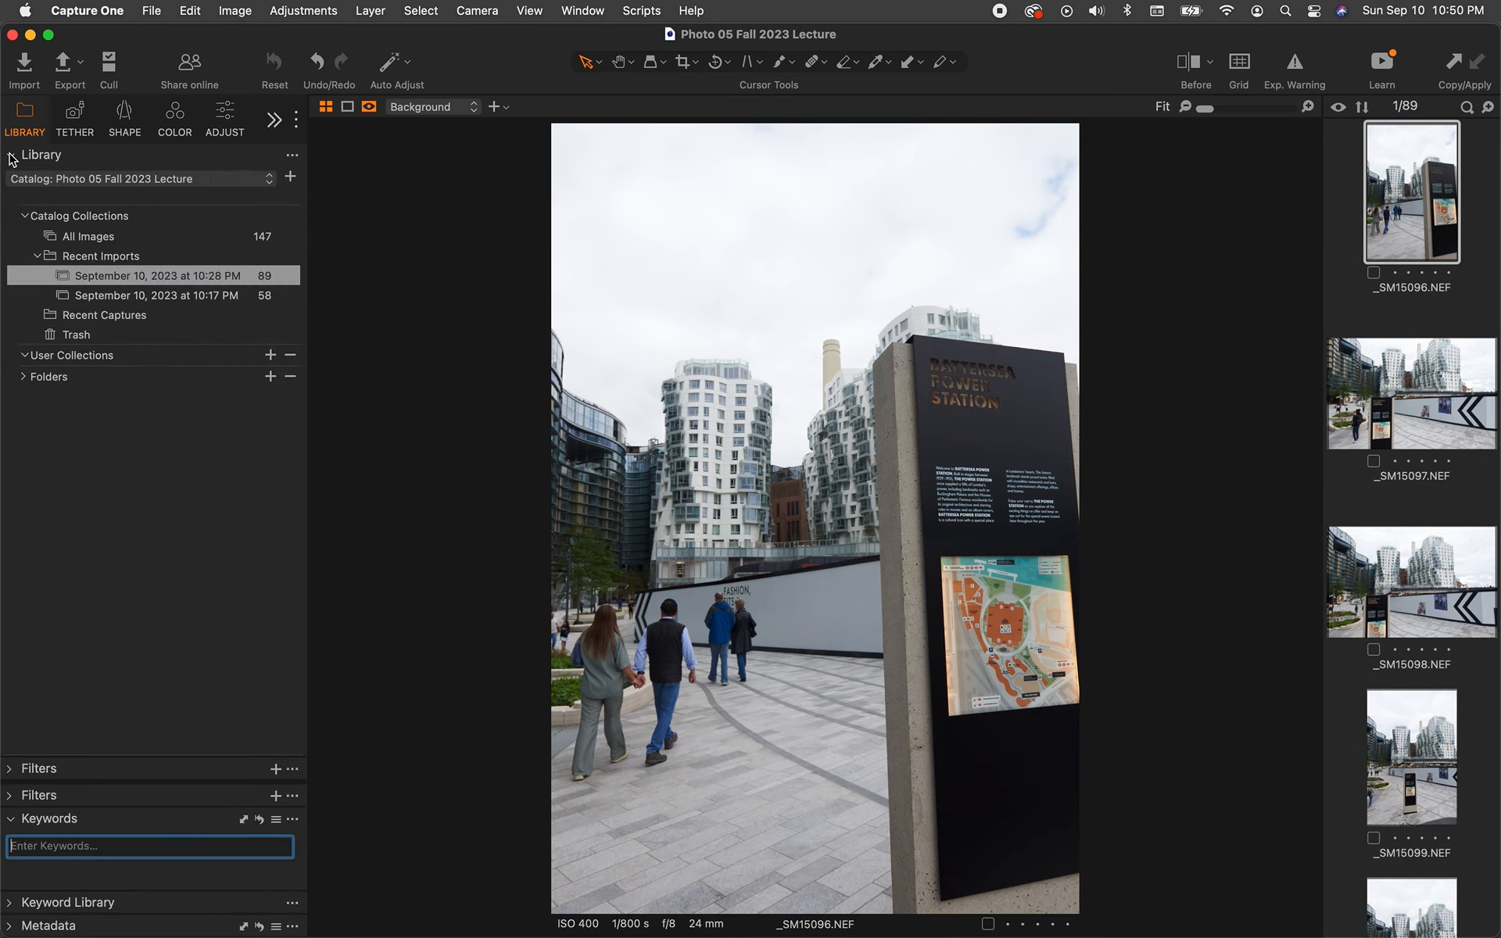
left_click(11, 157)
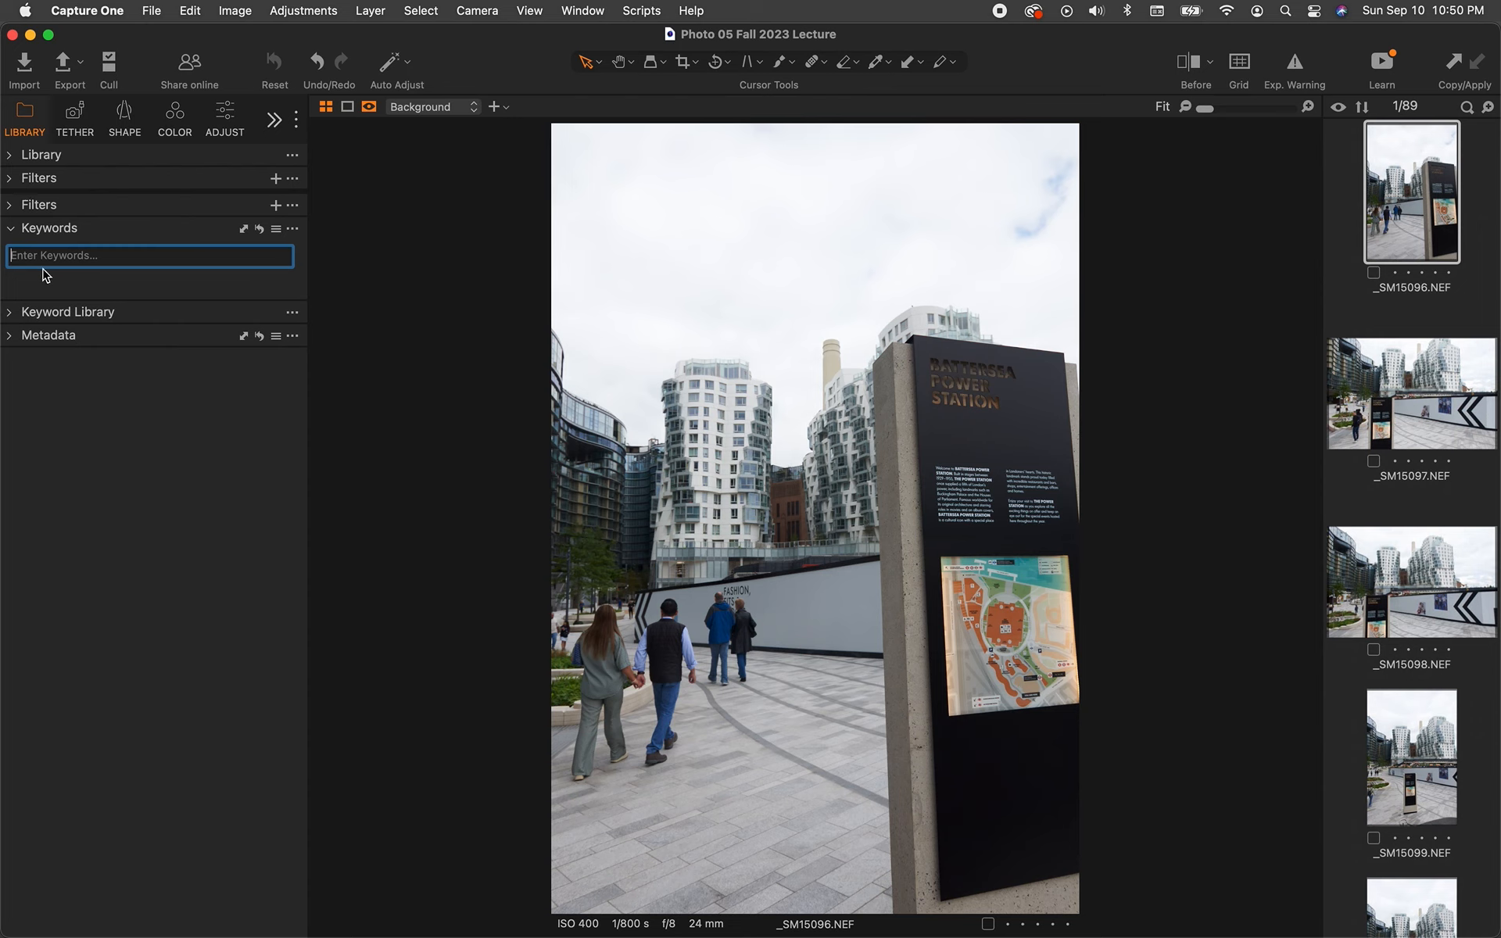
left_click(11, 233)
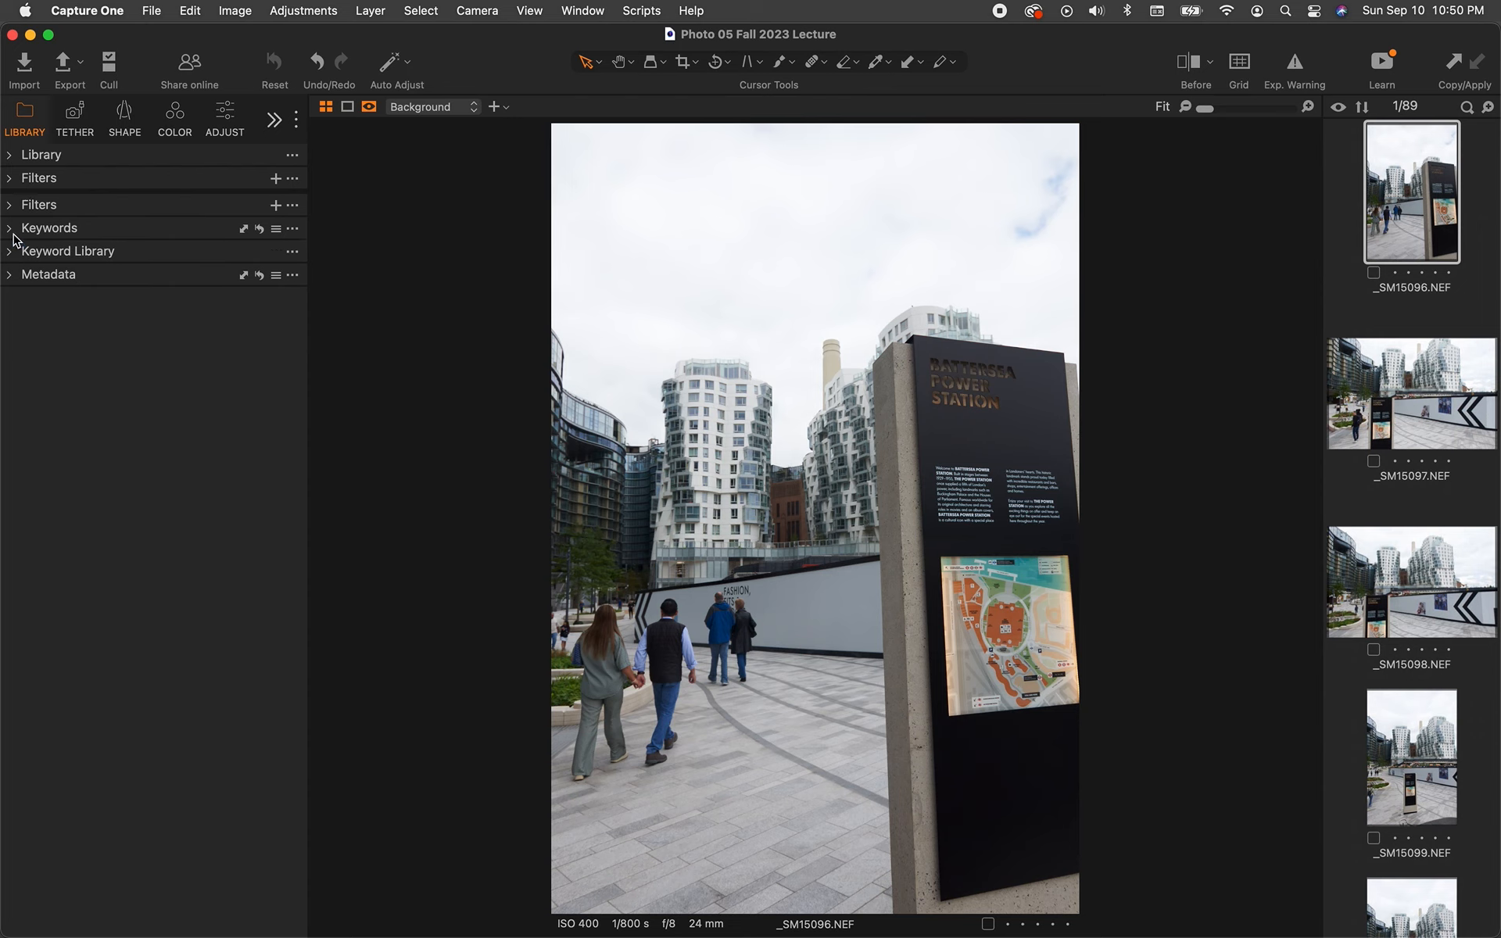
left_click(11, 179)
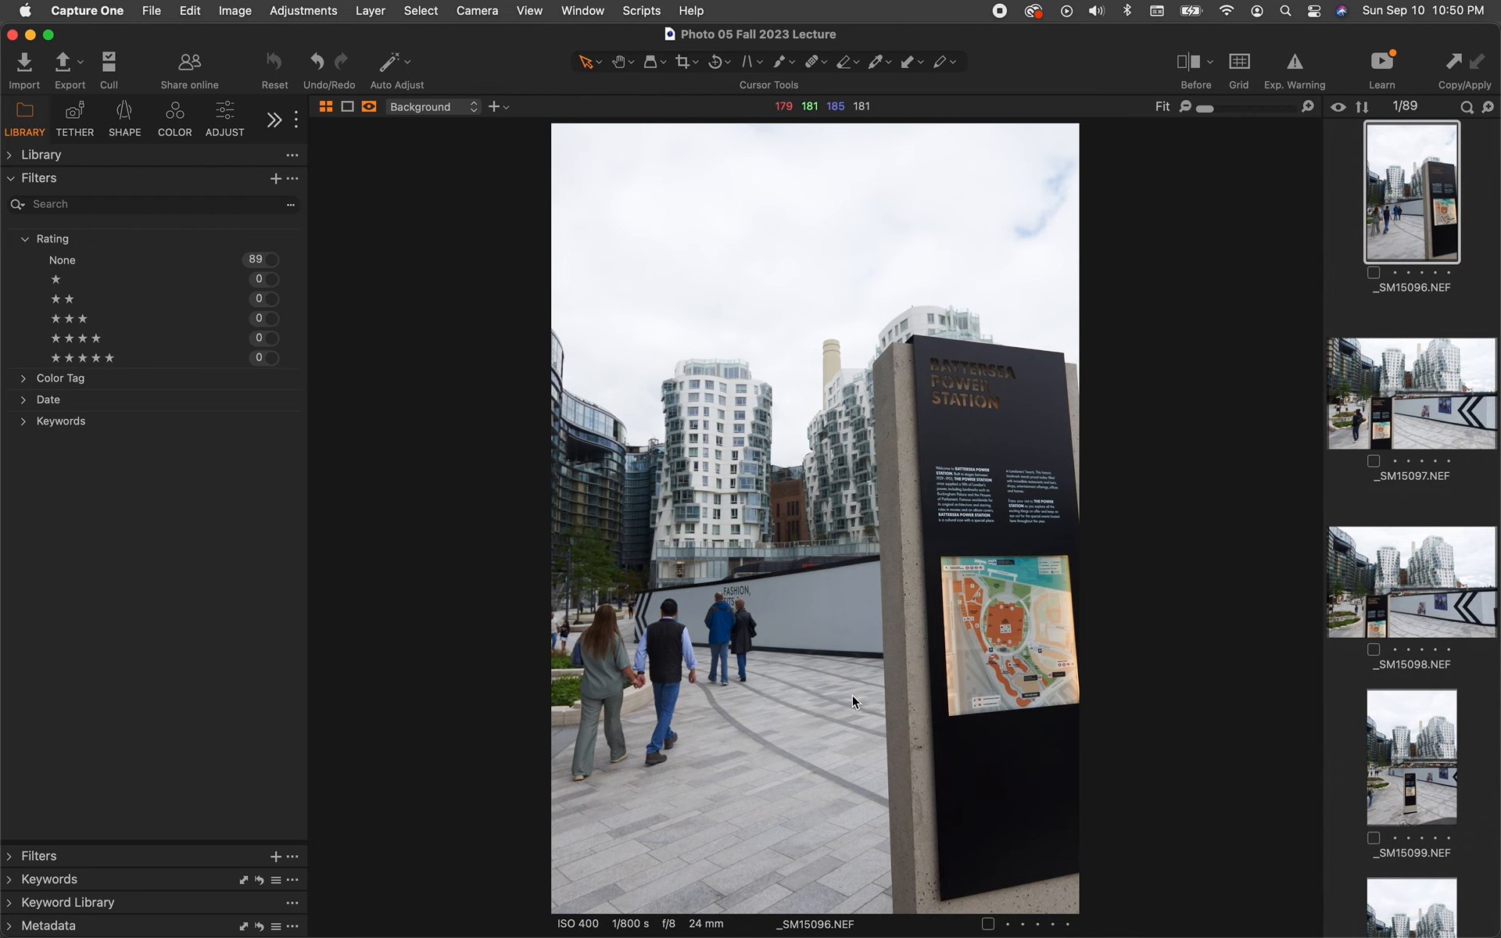
Step: Review the imported photos one by one from _SM15096.NEF forward to _SM15172.NEF
key("Down")
key("Down")
key("Down")
key("Down")
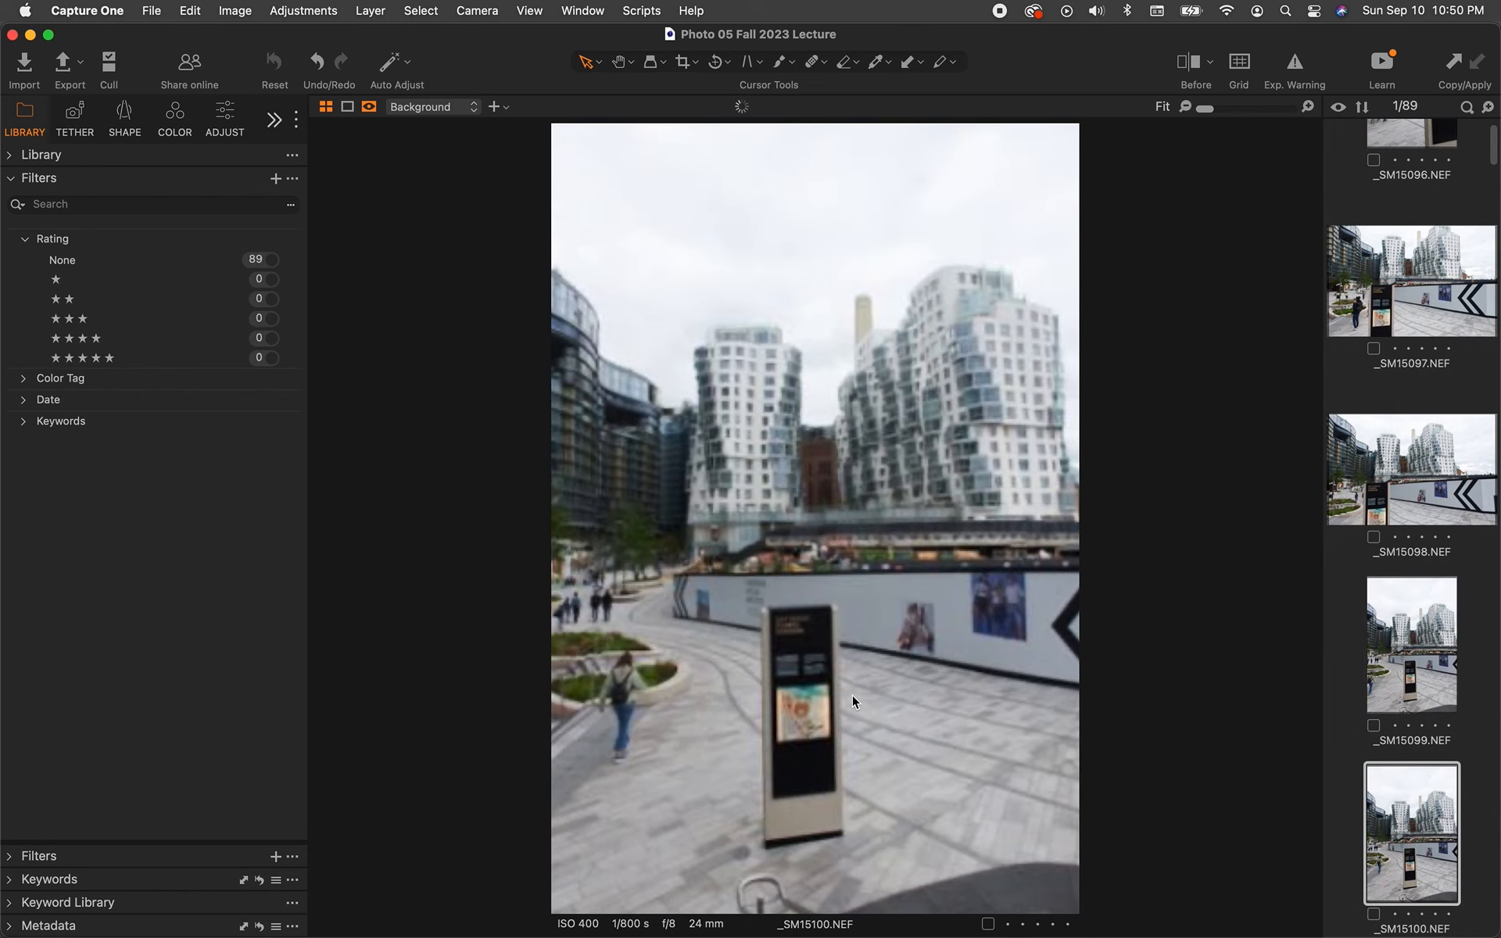
key("Down")
key("Down")
key("Down")
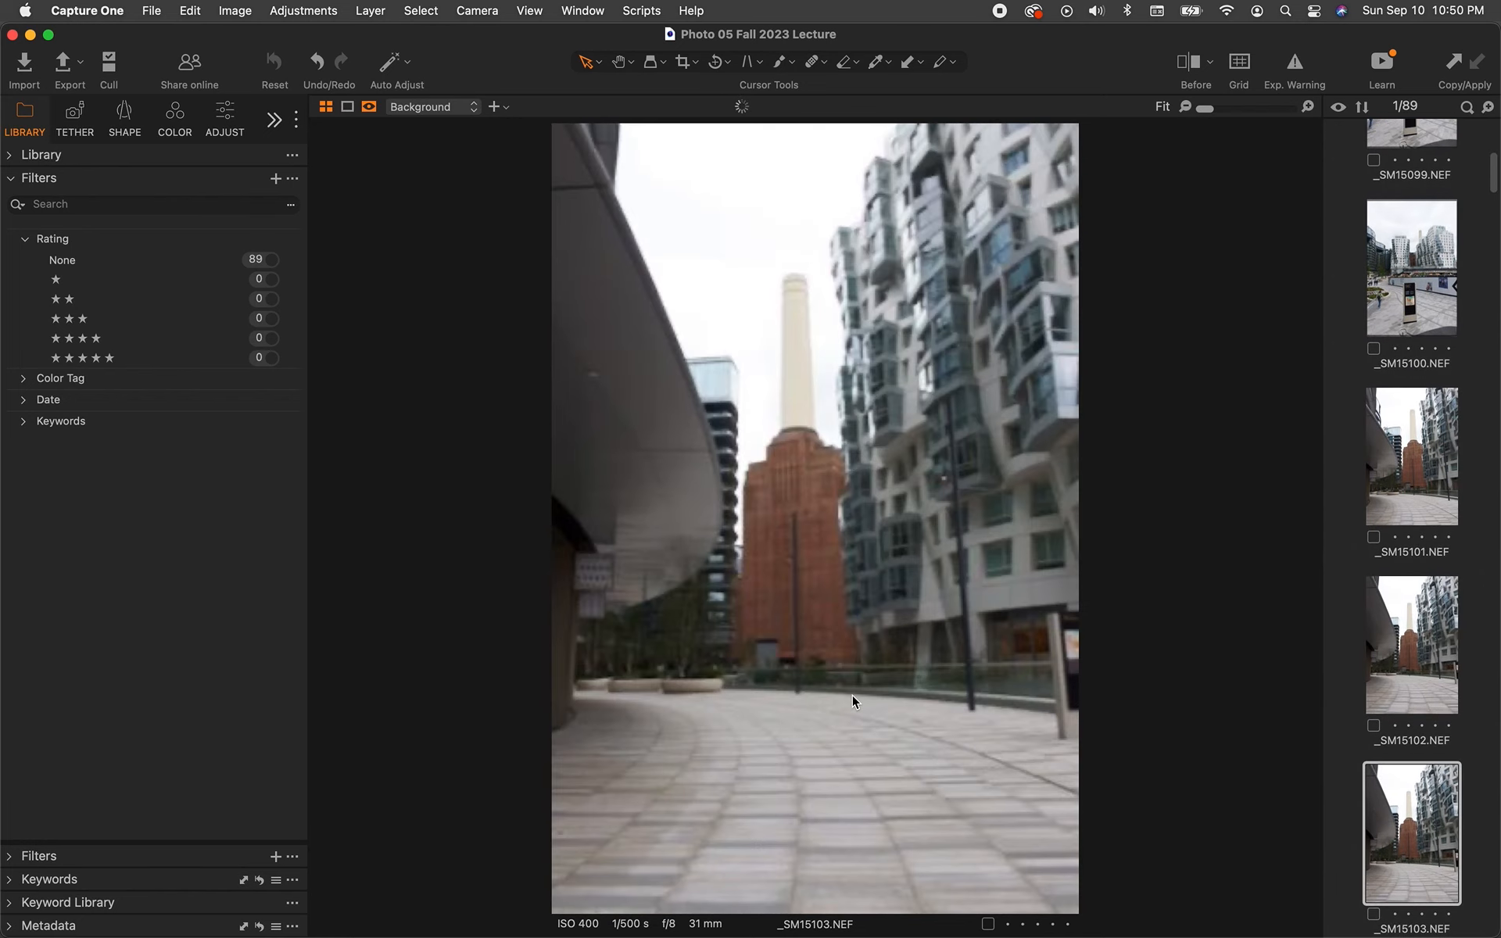
key("Down")
key("Down")
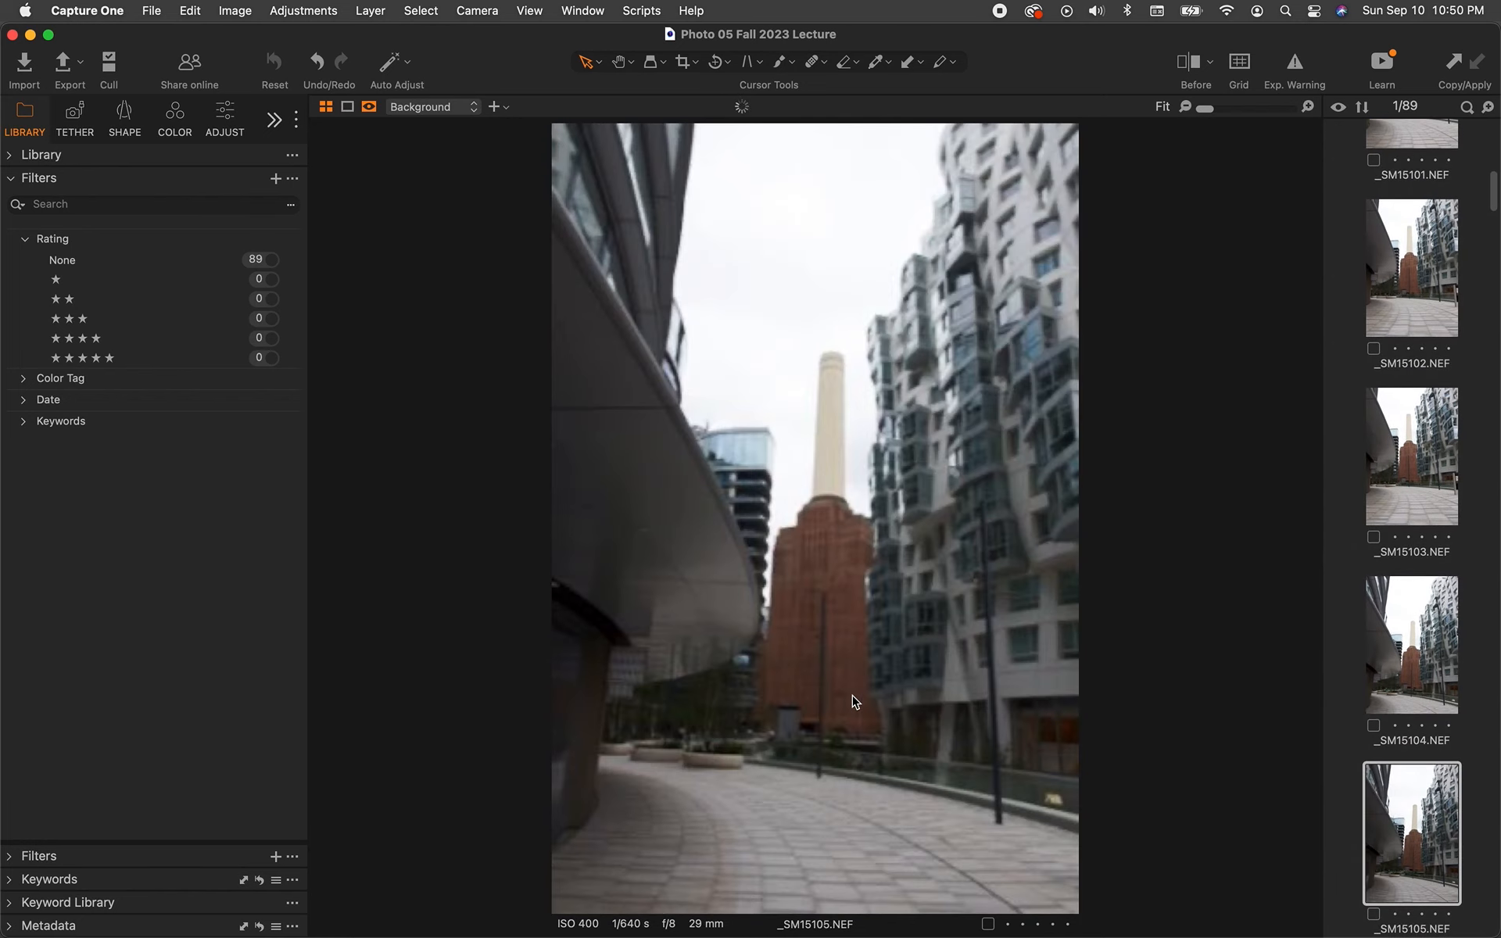
key("Down")
key("Down")
key("Down")
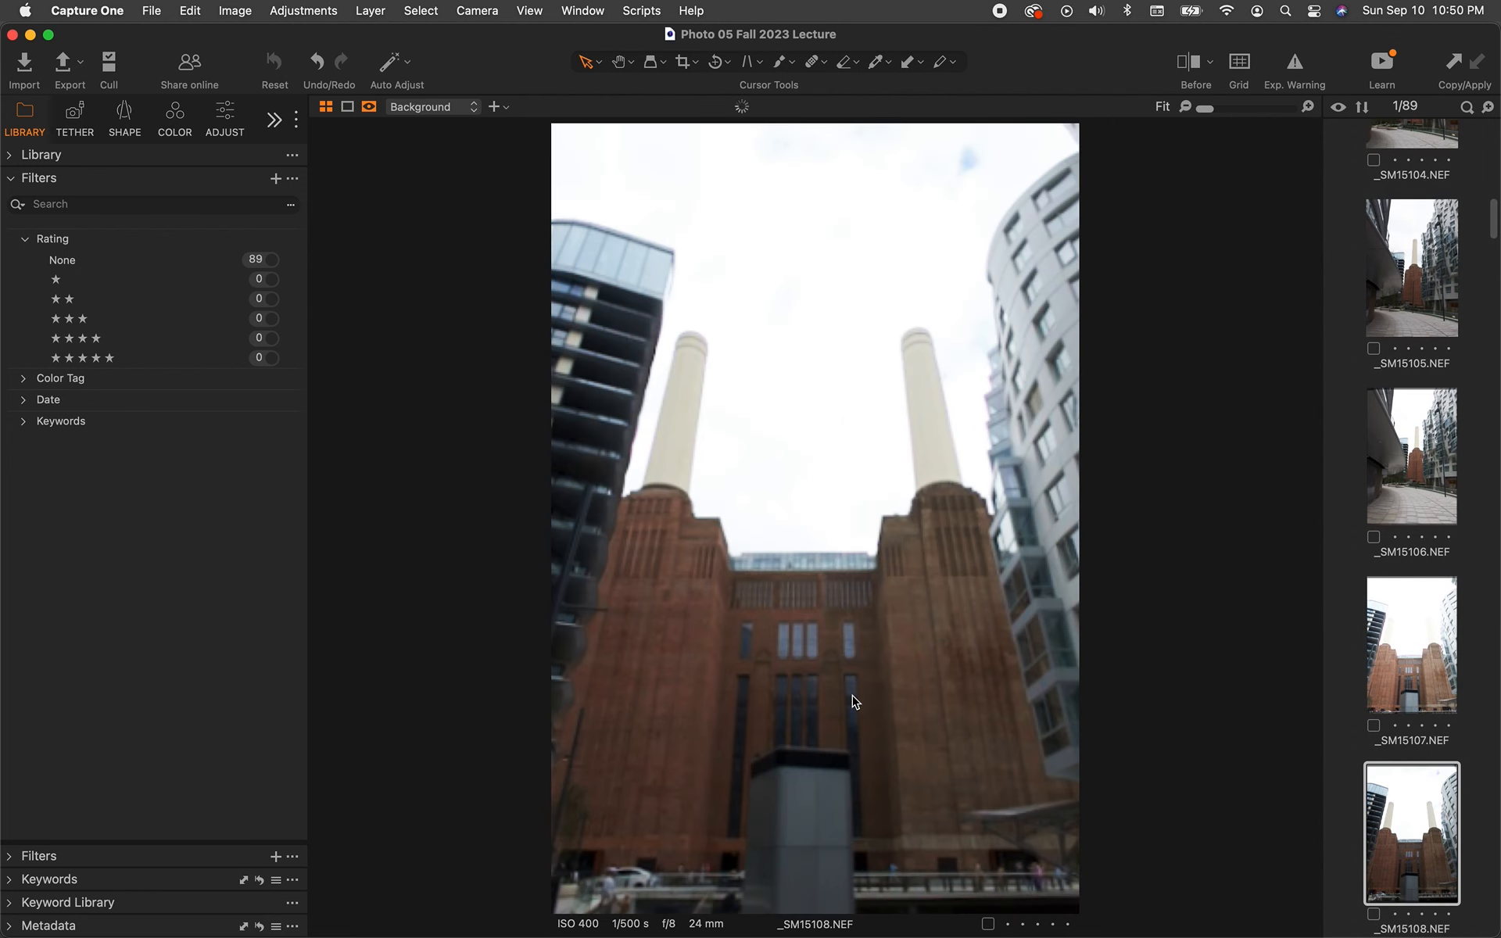
key("Down")
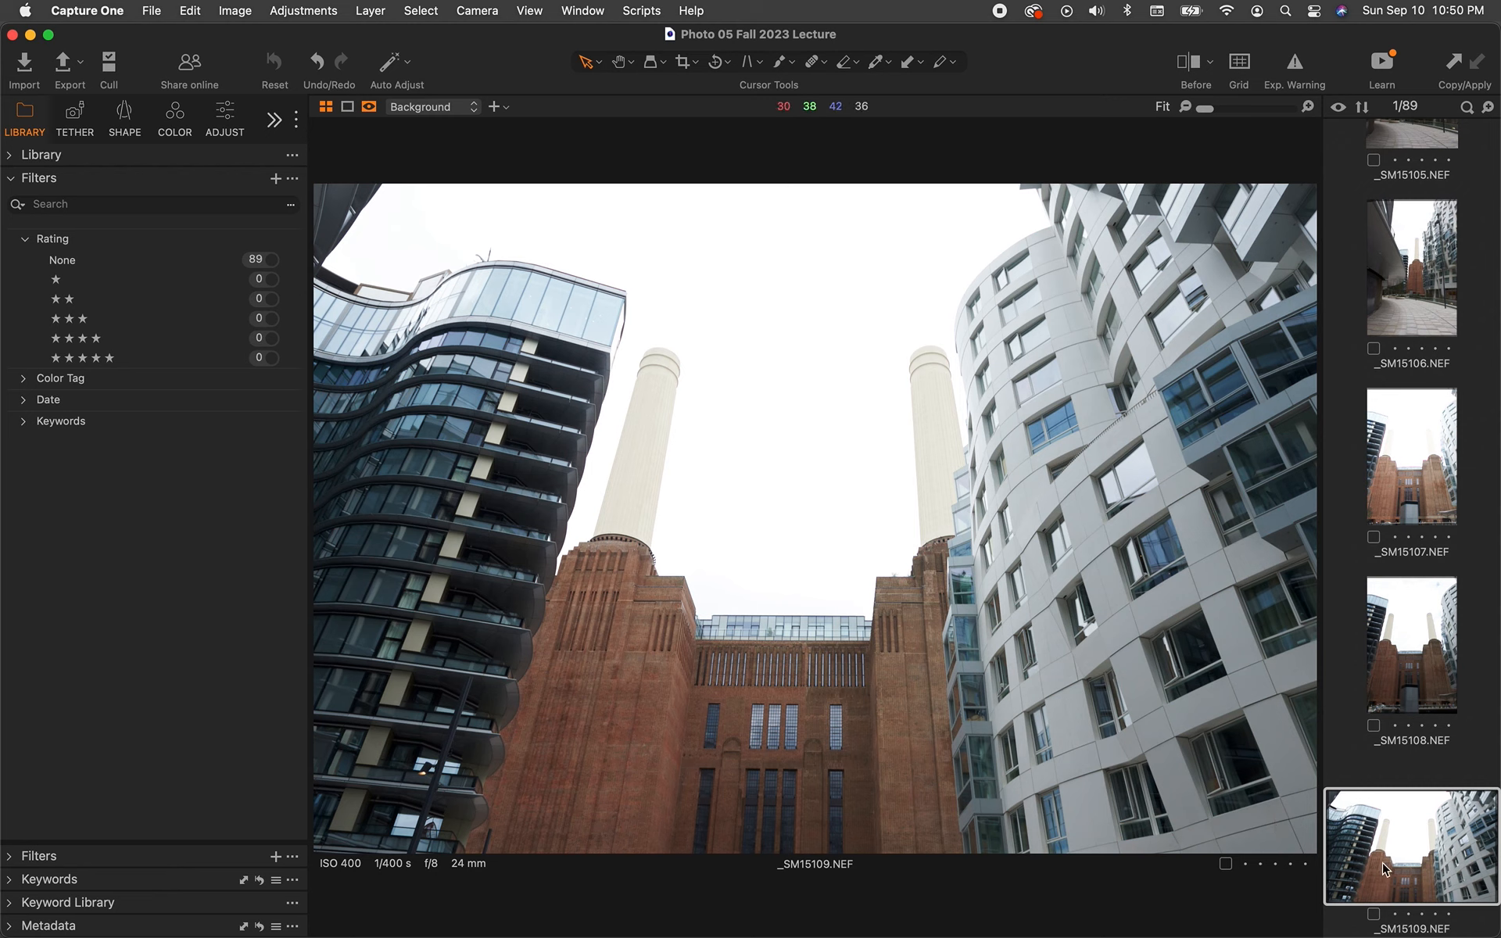
key("Right")
key("Right")
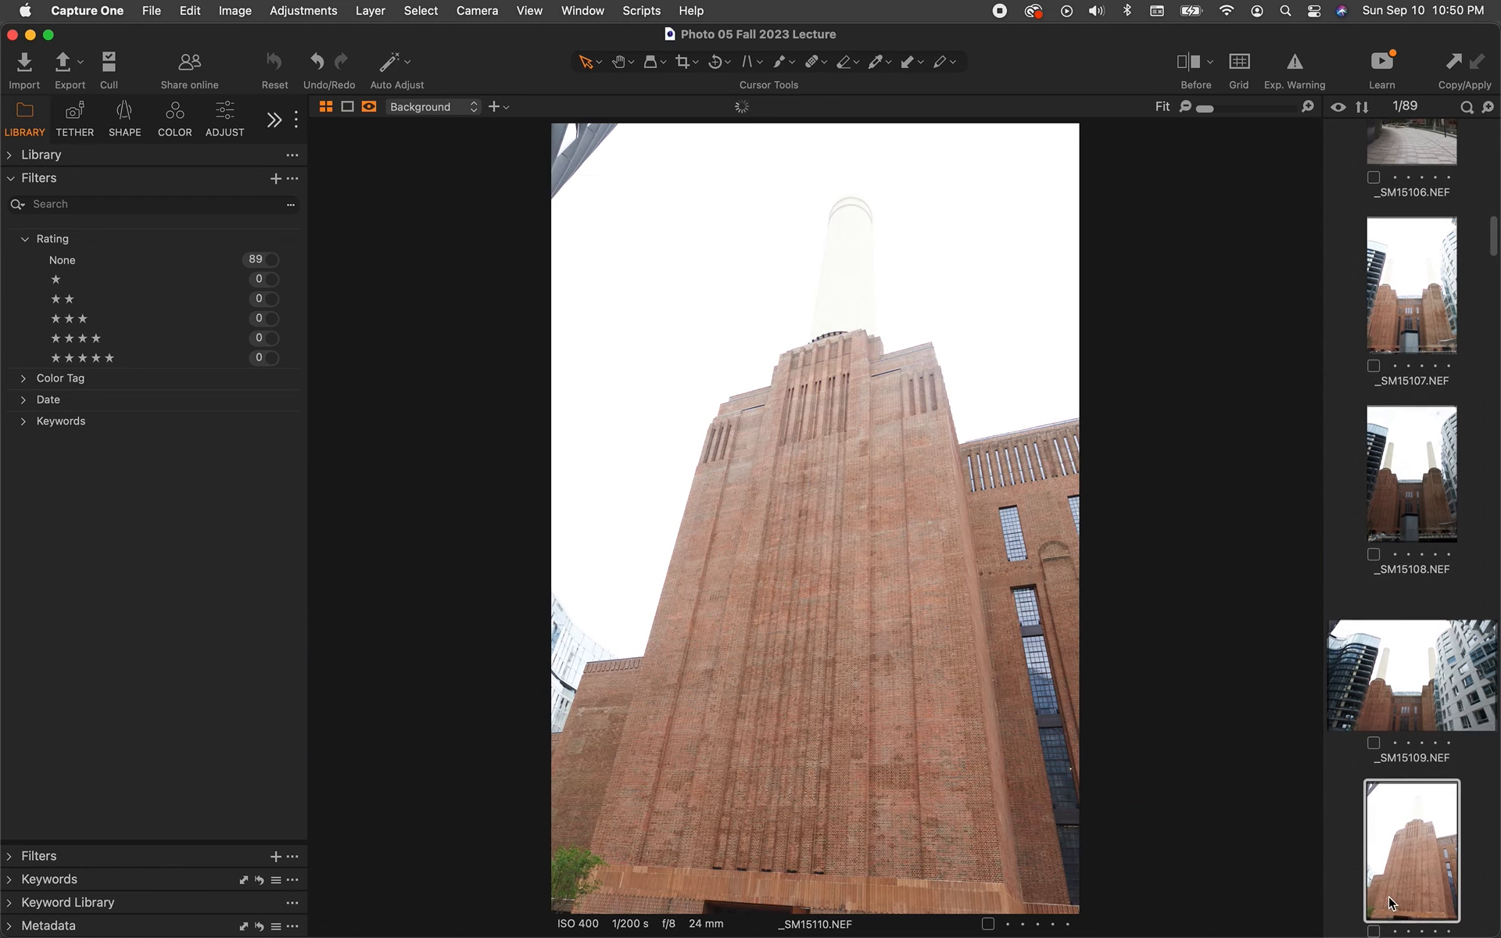
key("Right")
key("Right")
key("Right")
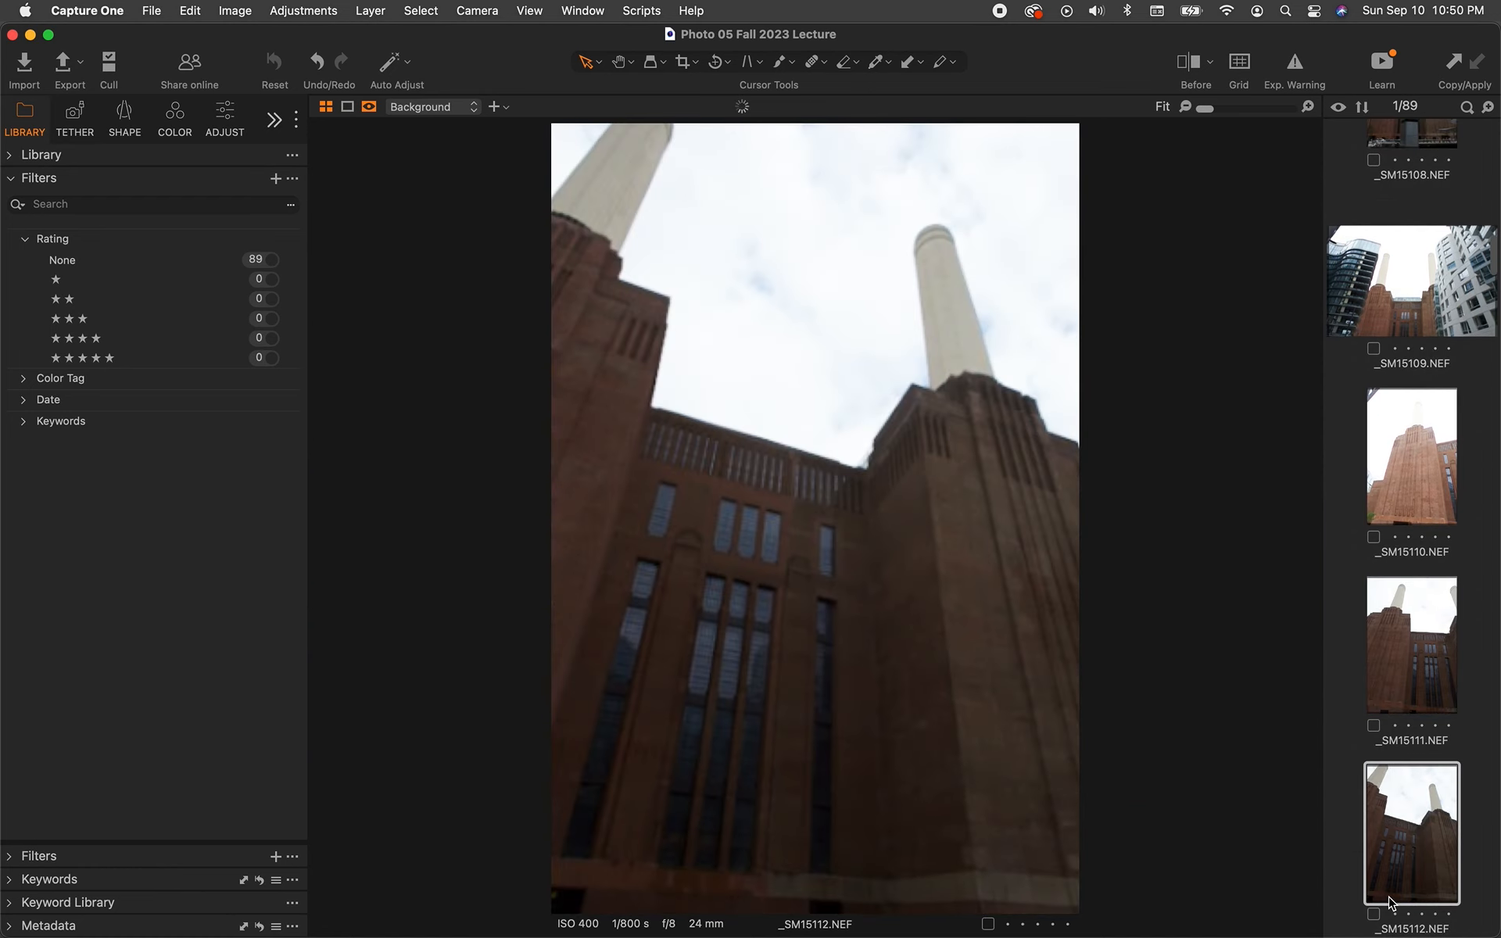
key("Right")
key("Right")
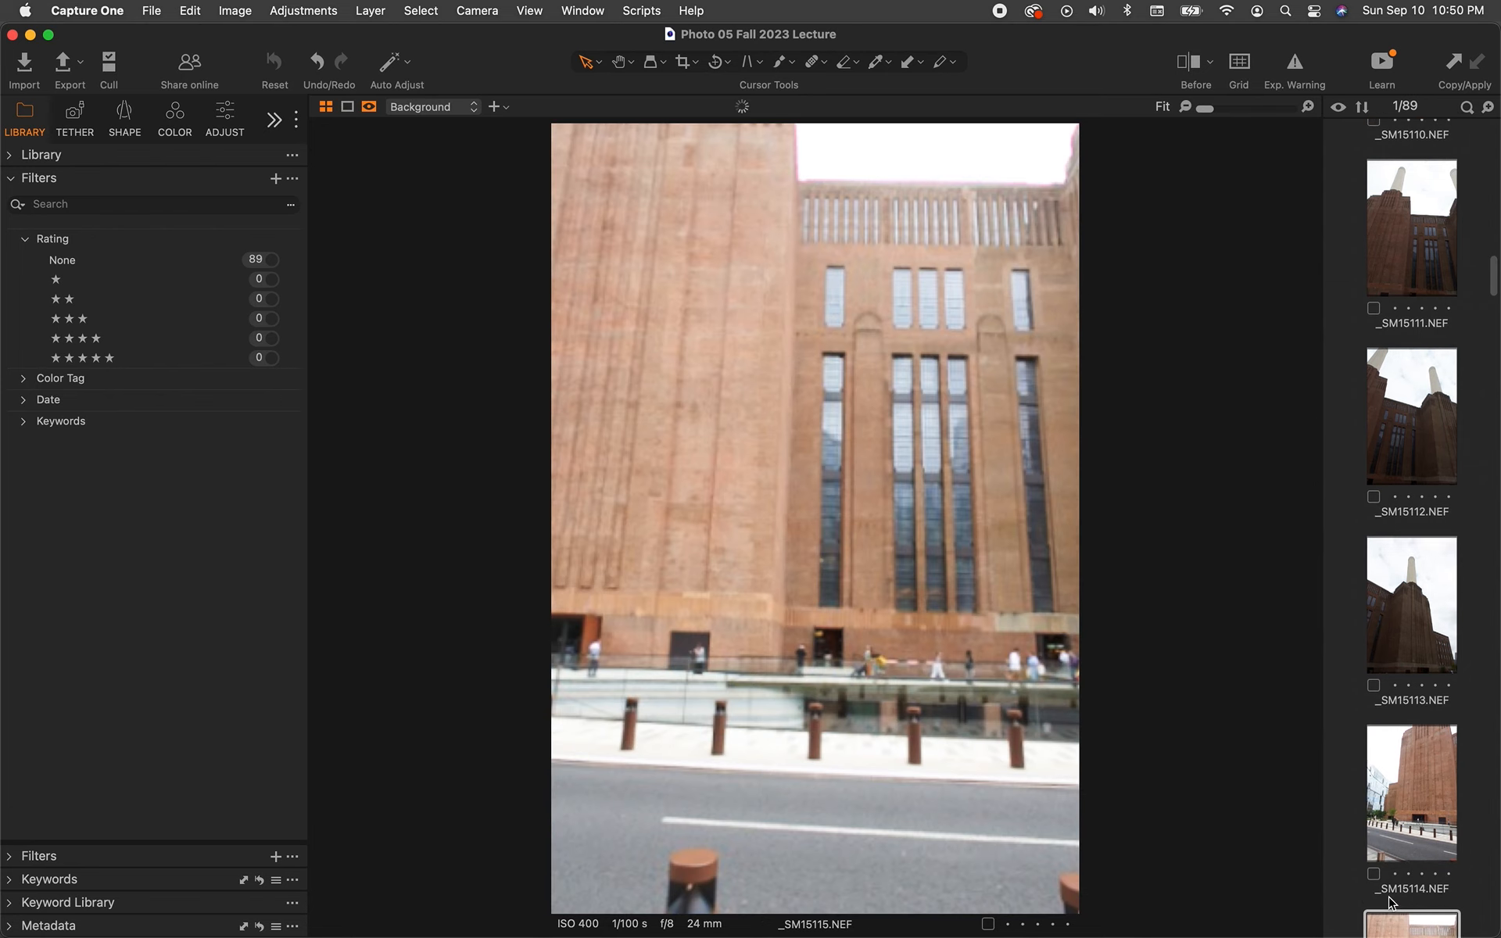
key("Right")
key("Right")
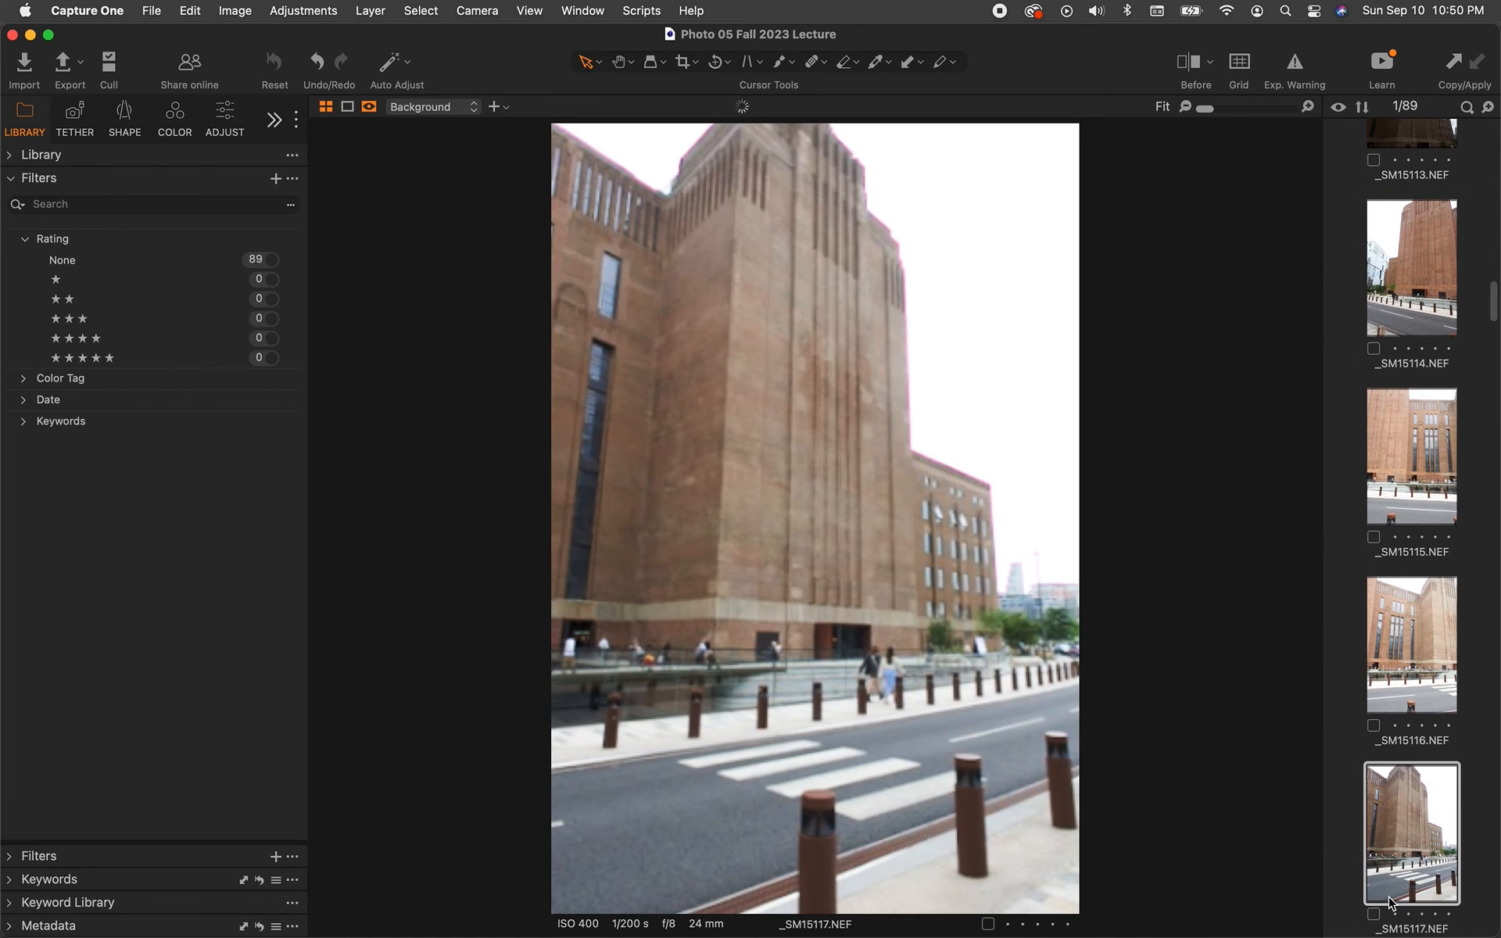
key("Right")
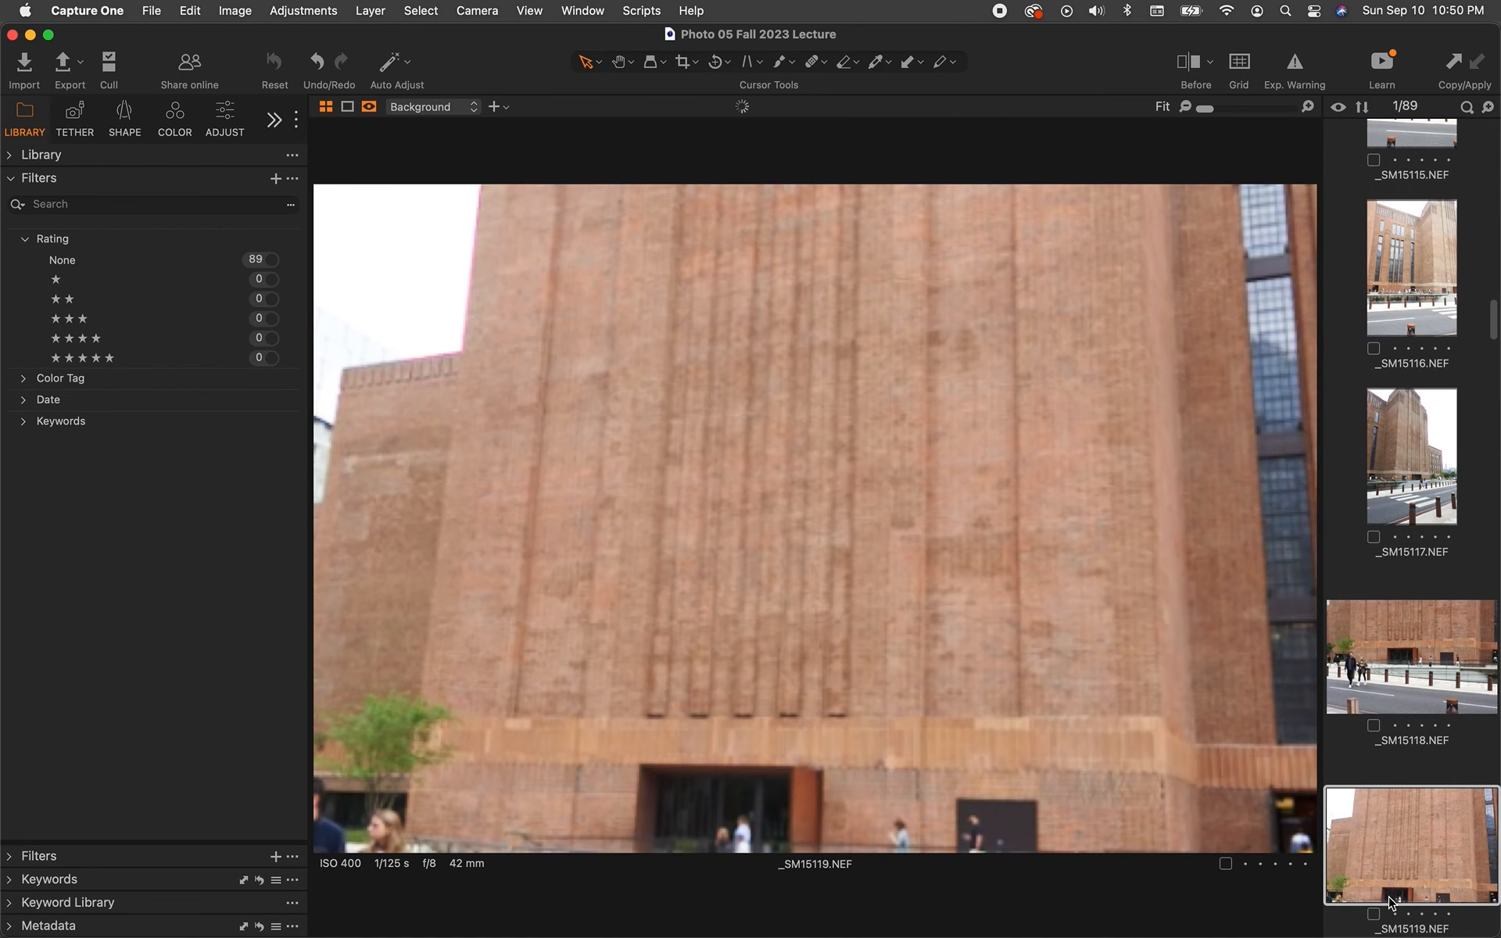
key("Right")
key("Right")
key("Right")
key("Right")
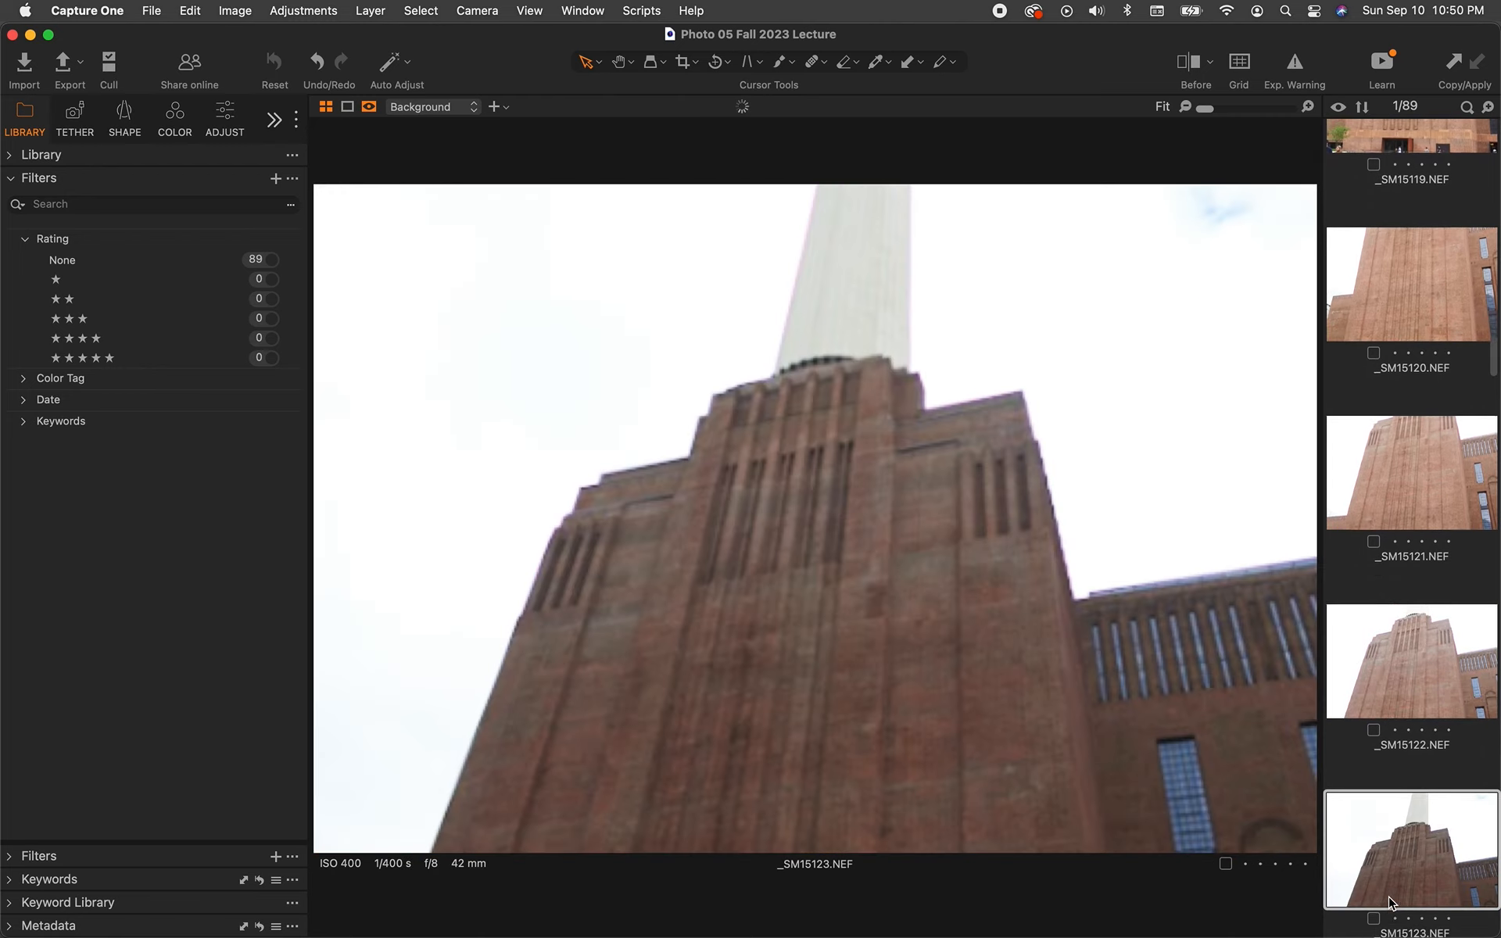
key("Right")
key("Right")
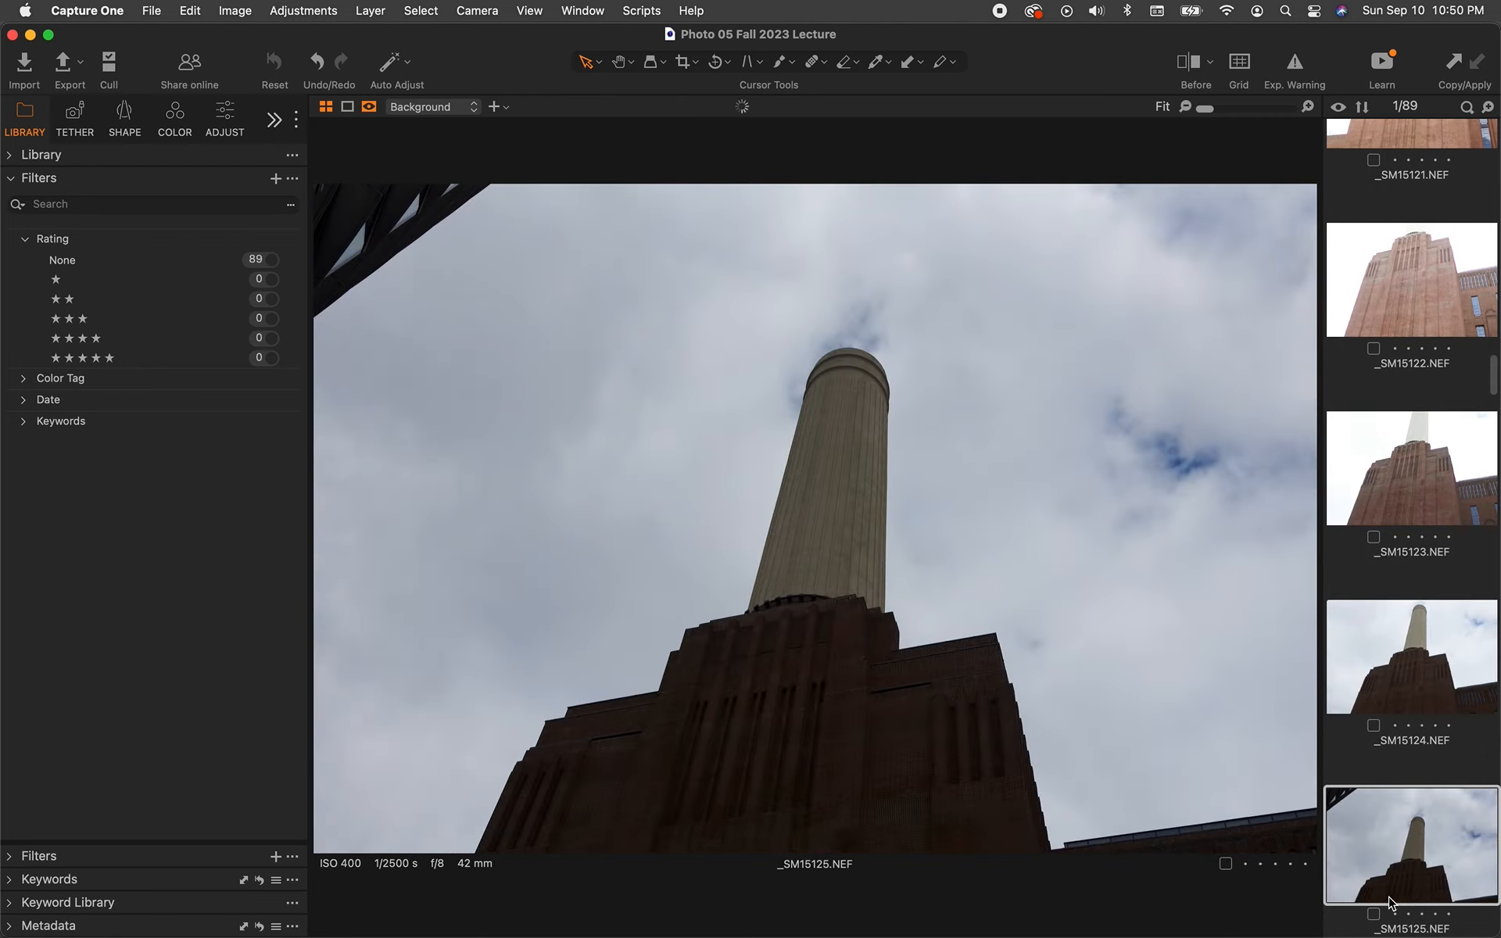
key("Right")
key("Right")
key("Right")
key("Right")
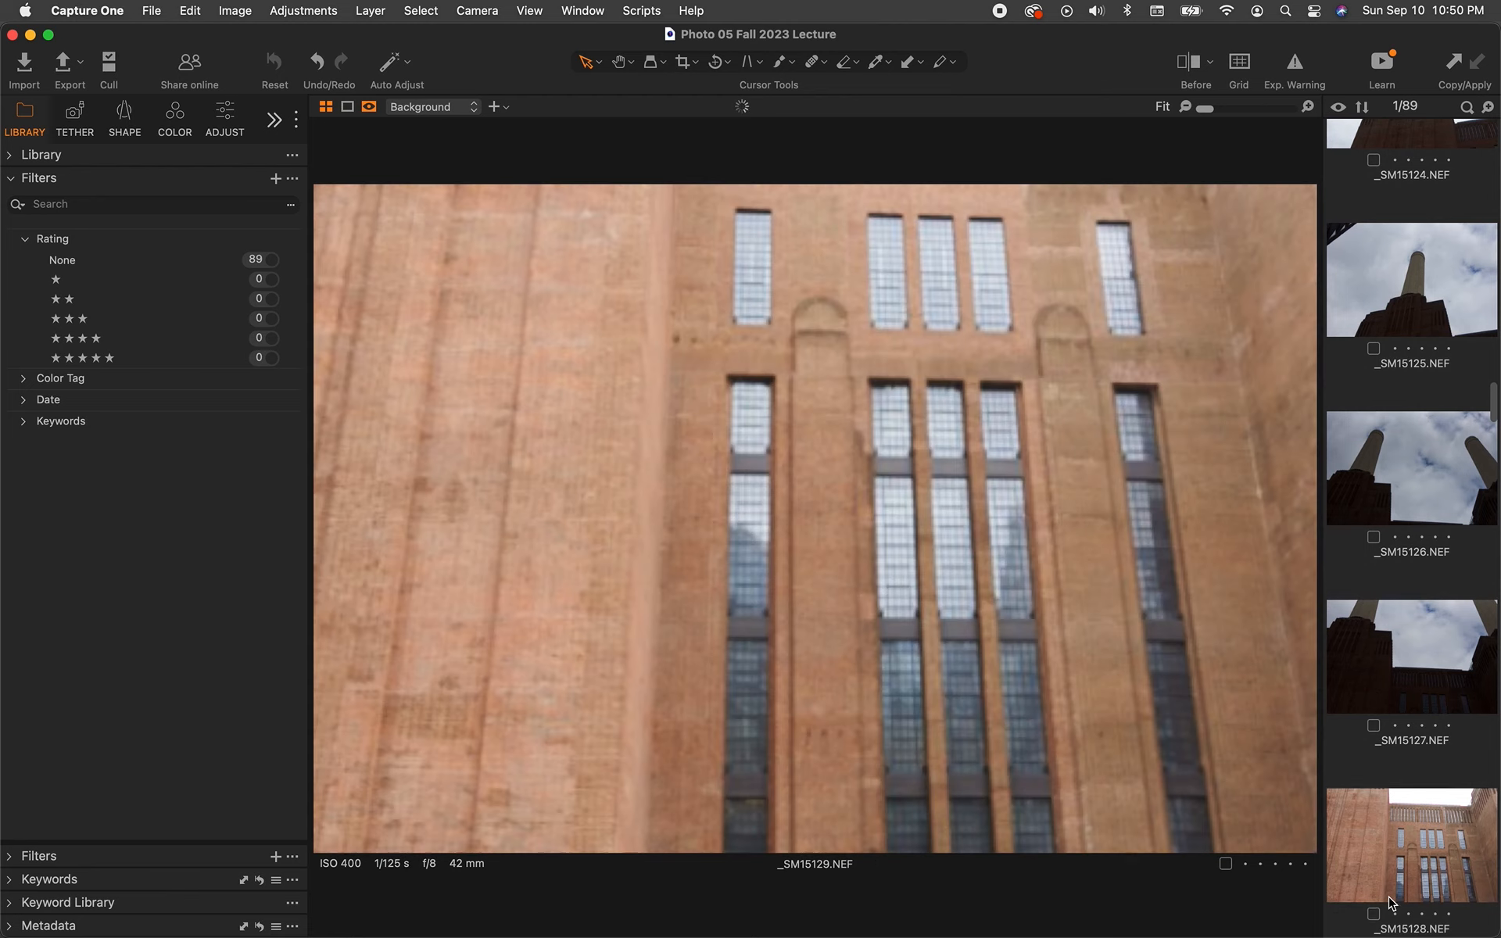
key("Right")
key("Right")
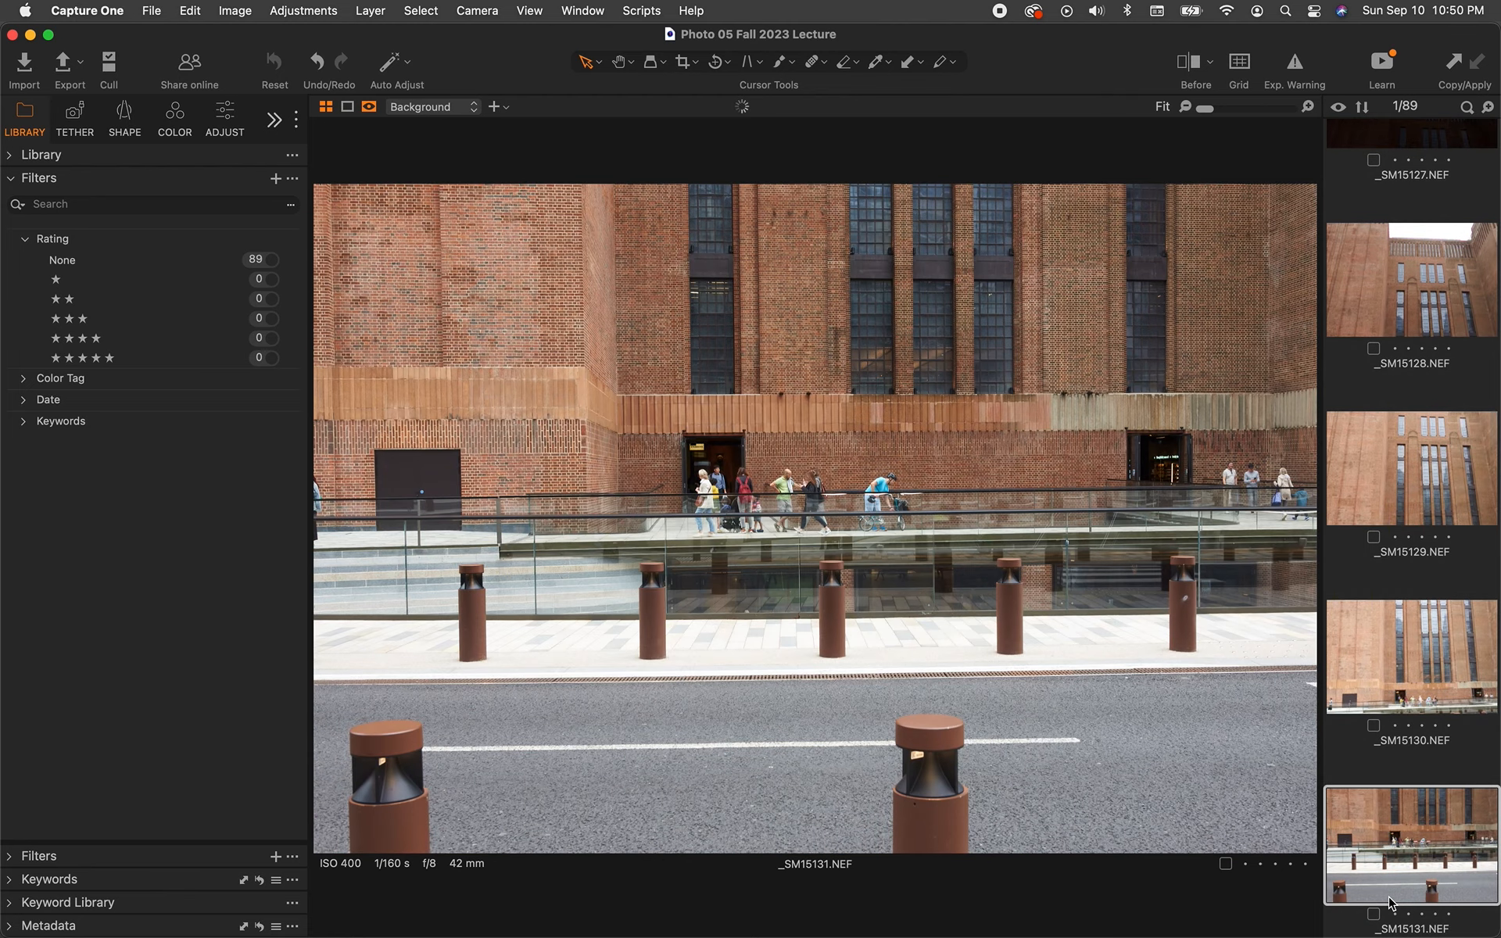
key("Right")
key("Right")
key("Right")
key("Right")
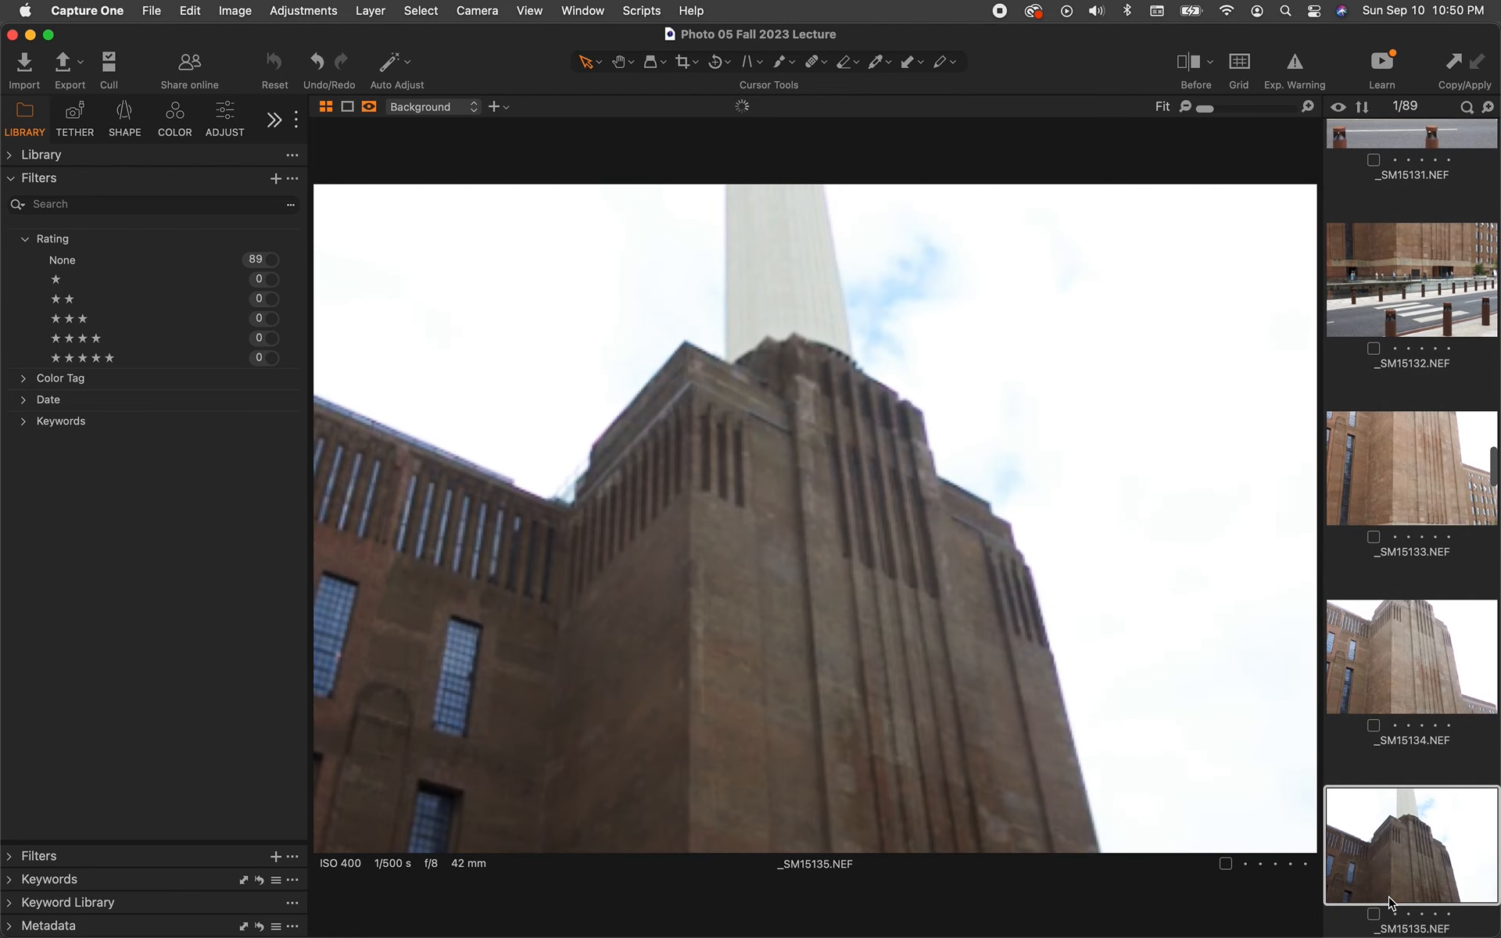
key("Right")
key("Right")
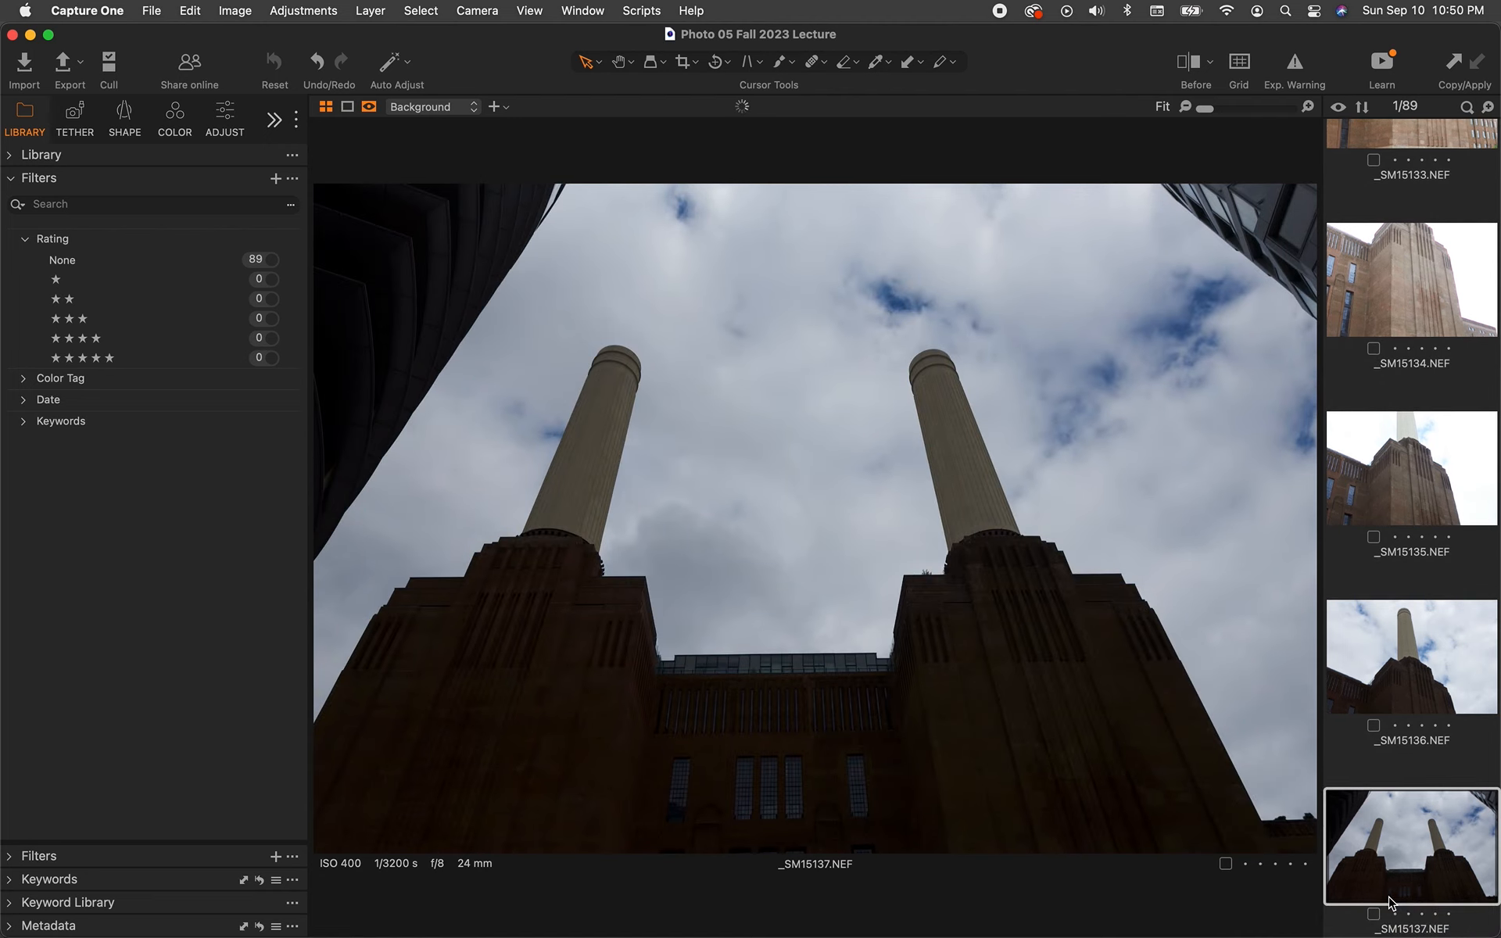
key("Right")
key("Right")
key("Right")
key("Right")
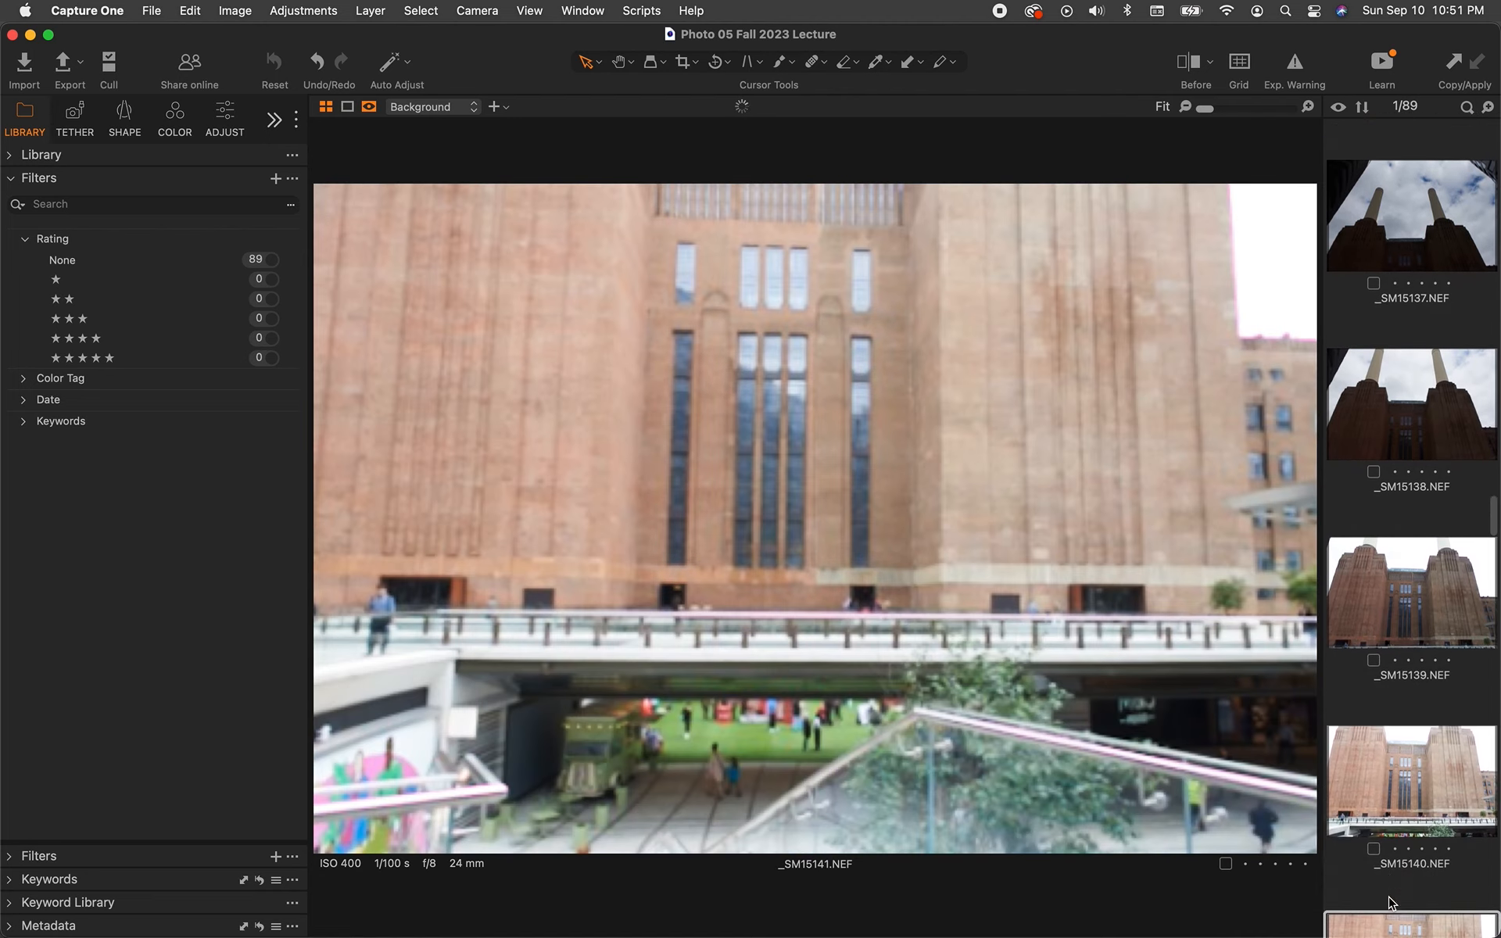
key("Right")
key("Right")
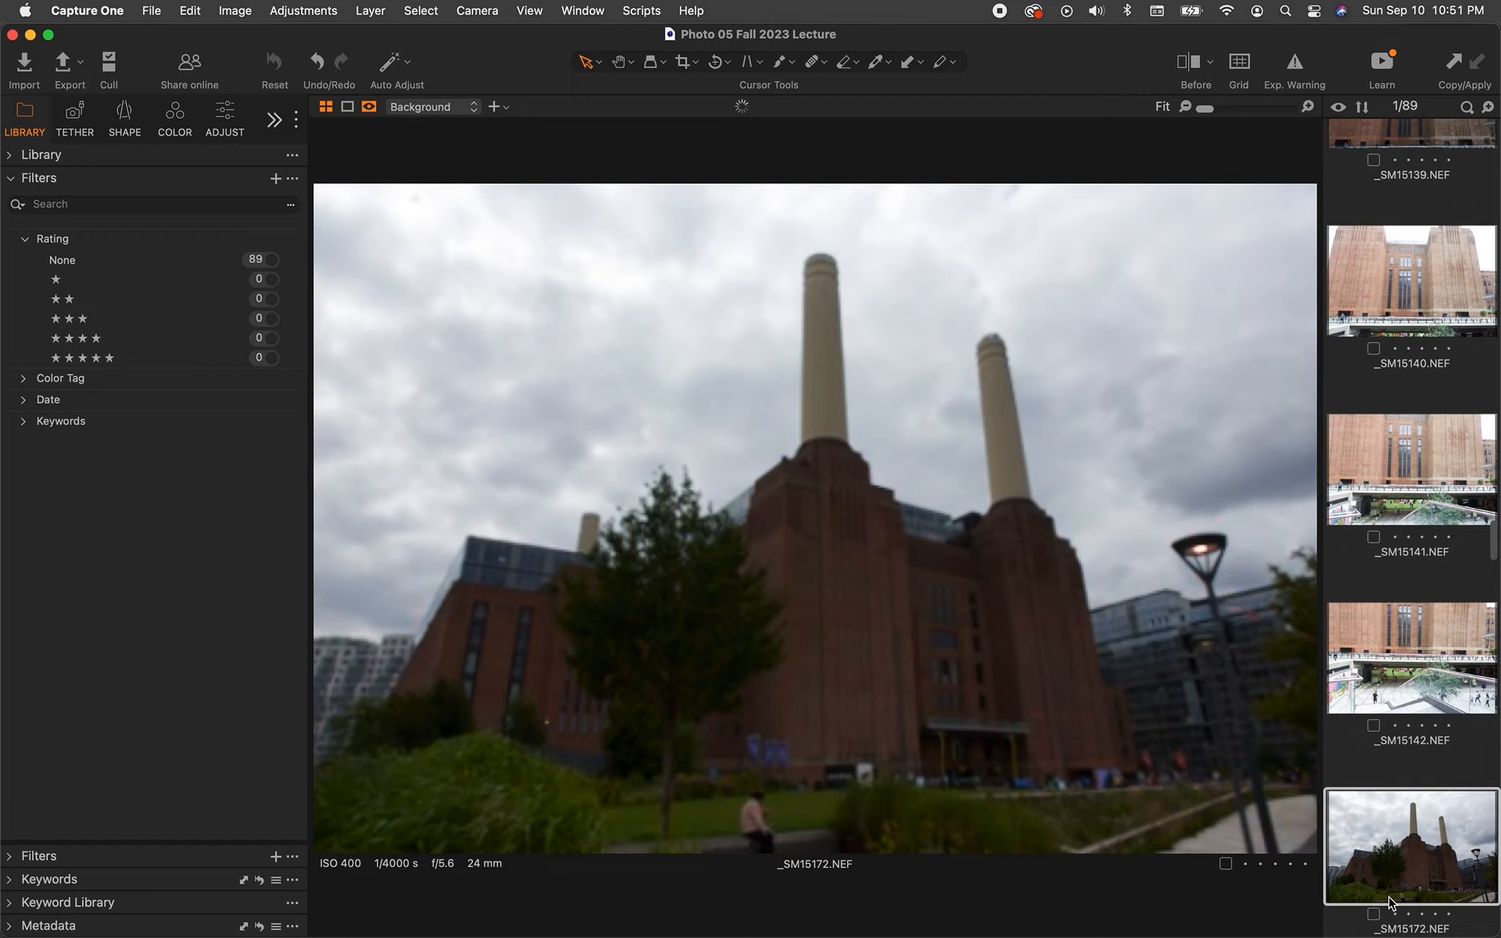
Step: Step back through the imported photos from _SM15172.NEF to the first one, _SM15096.NEF
key("Left")
key("Left")
key("Left")
key("Left")
key("Left")
key("Left")
key("Left")
key("Left")
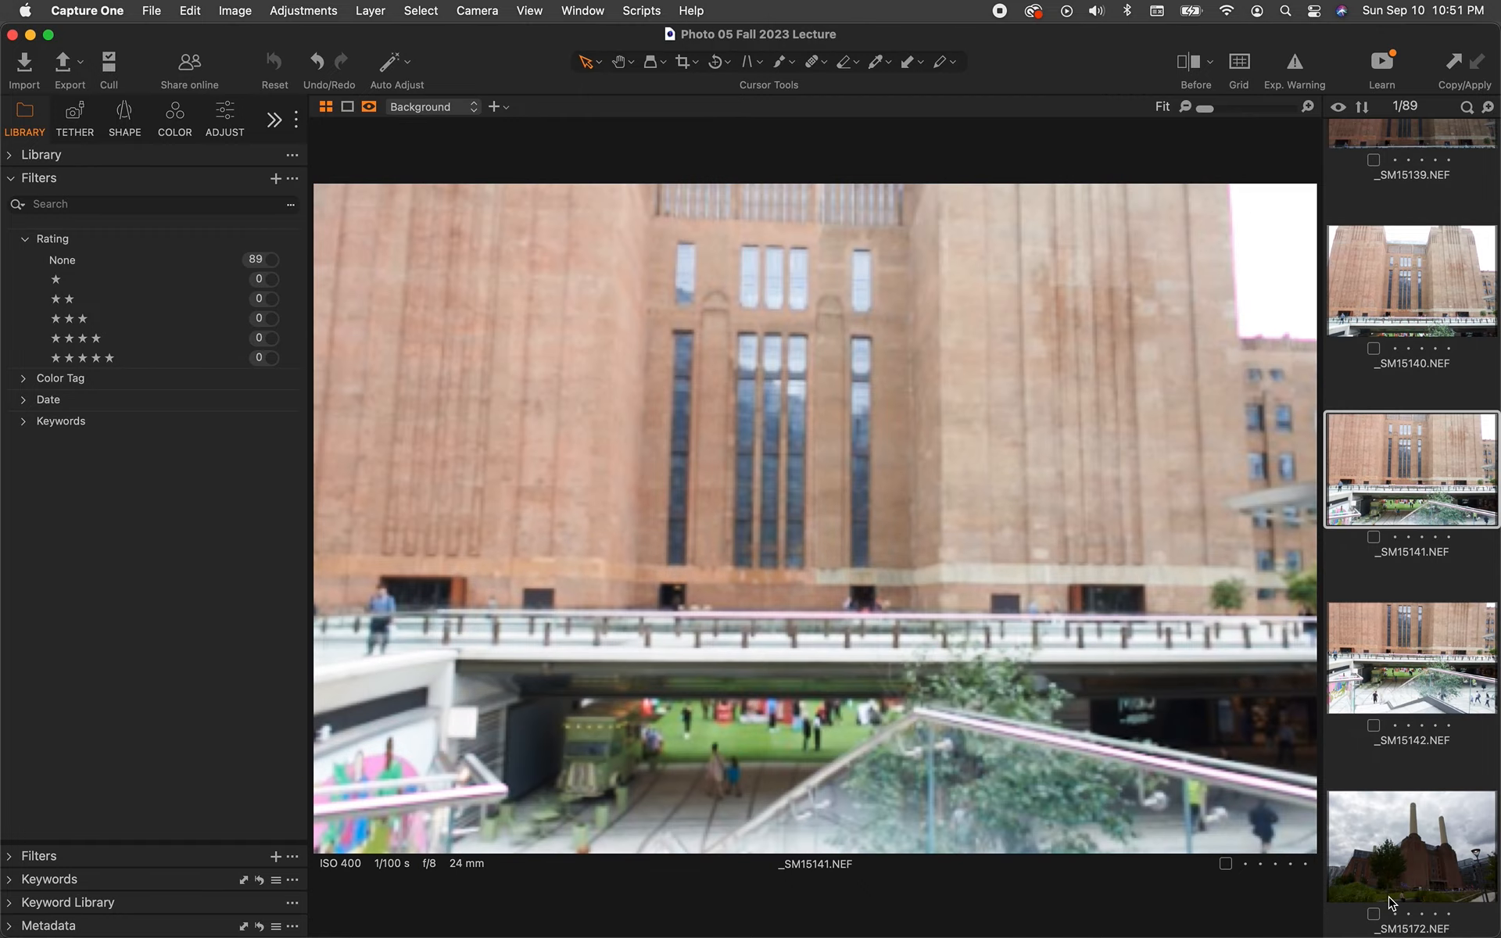
key("Left")
key("Left")
key("Left")
key("Left")
key("Left")
key("Left")
key("Left")
key("Left")
key("Left")
key("Left")
key("Left")
key("Left")
key("Left")
key("Left")
key("Left")
key("Left")
key("Left")
key("Left")
key("Left")
key("Left")
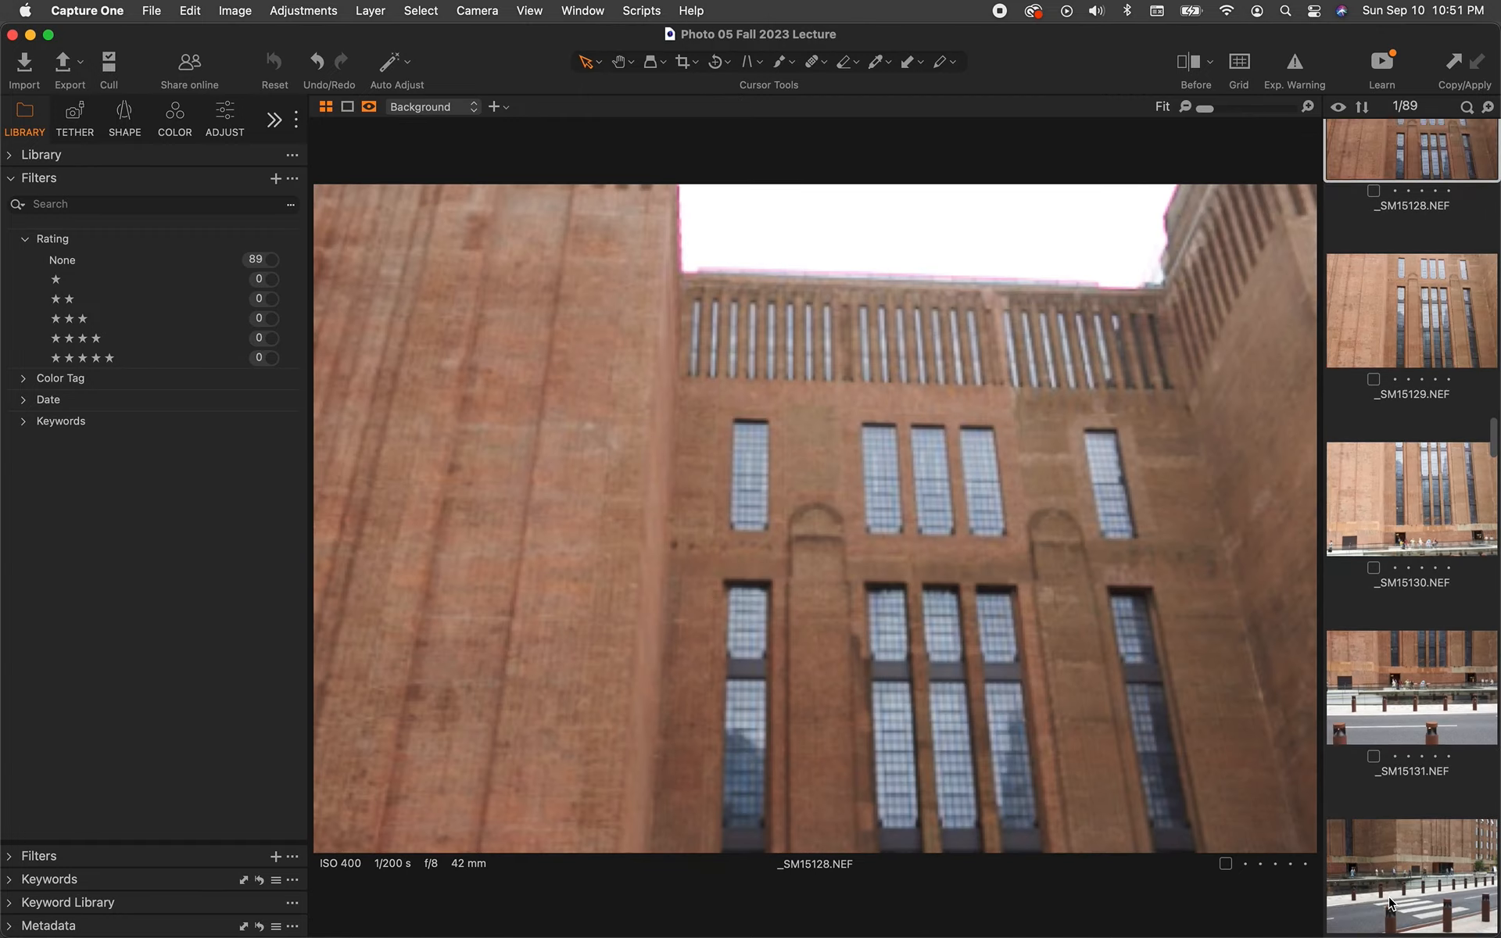
key("Left")
key("Left")
key("Left")
key("Left")
key("Left")
key("Left")
key("Left")
key("Left")
key("Left")
key("Left")
key("Left")
key("Left")
key("Left")
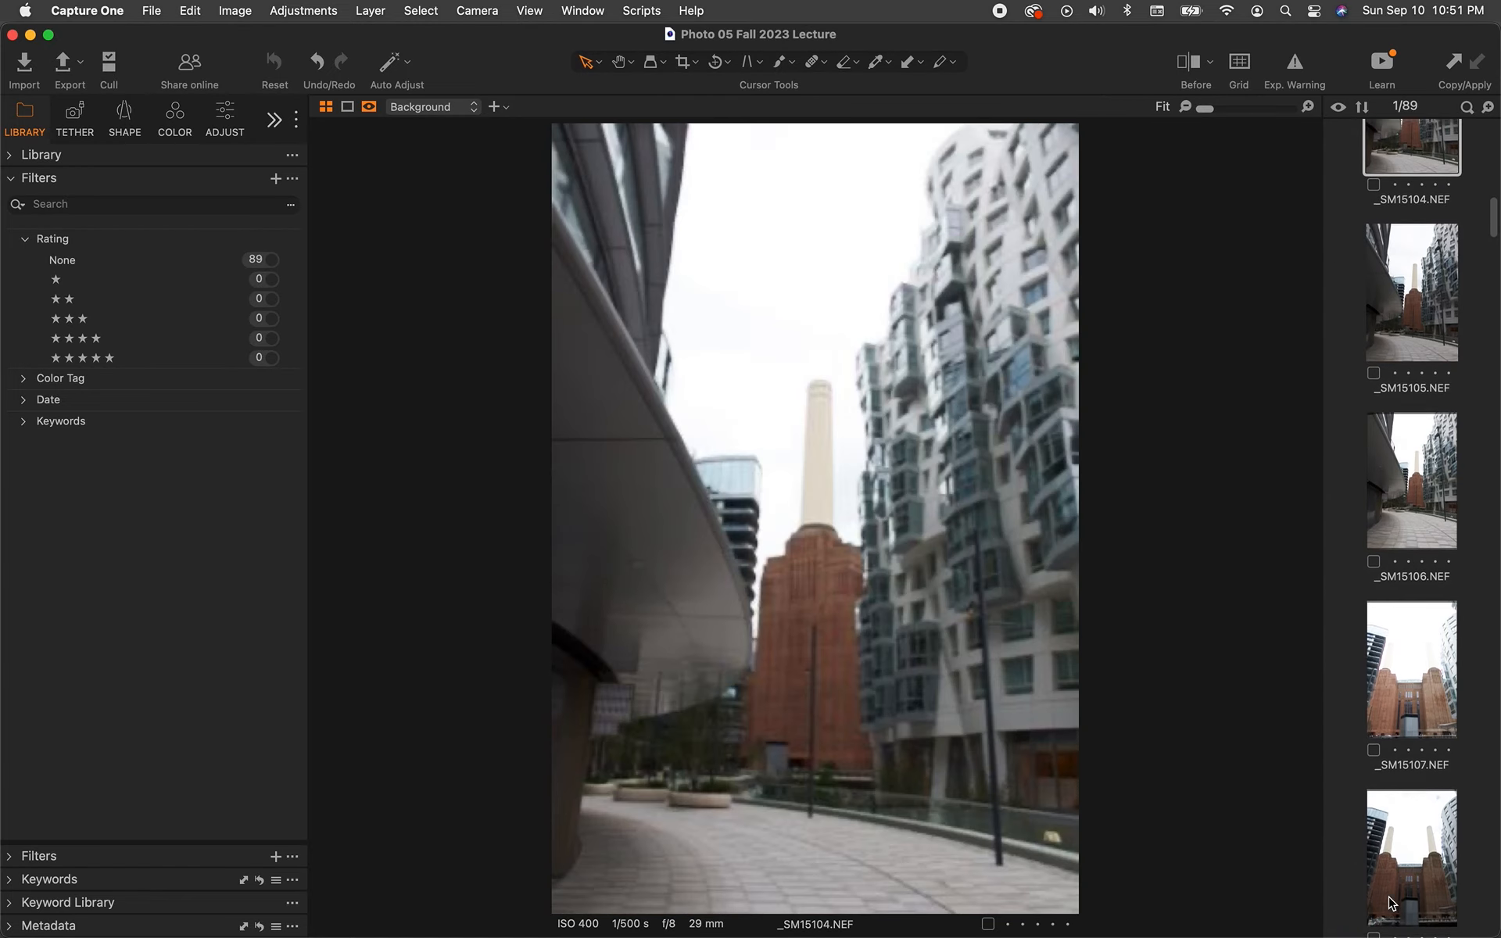
key("Right")
key("Right")
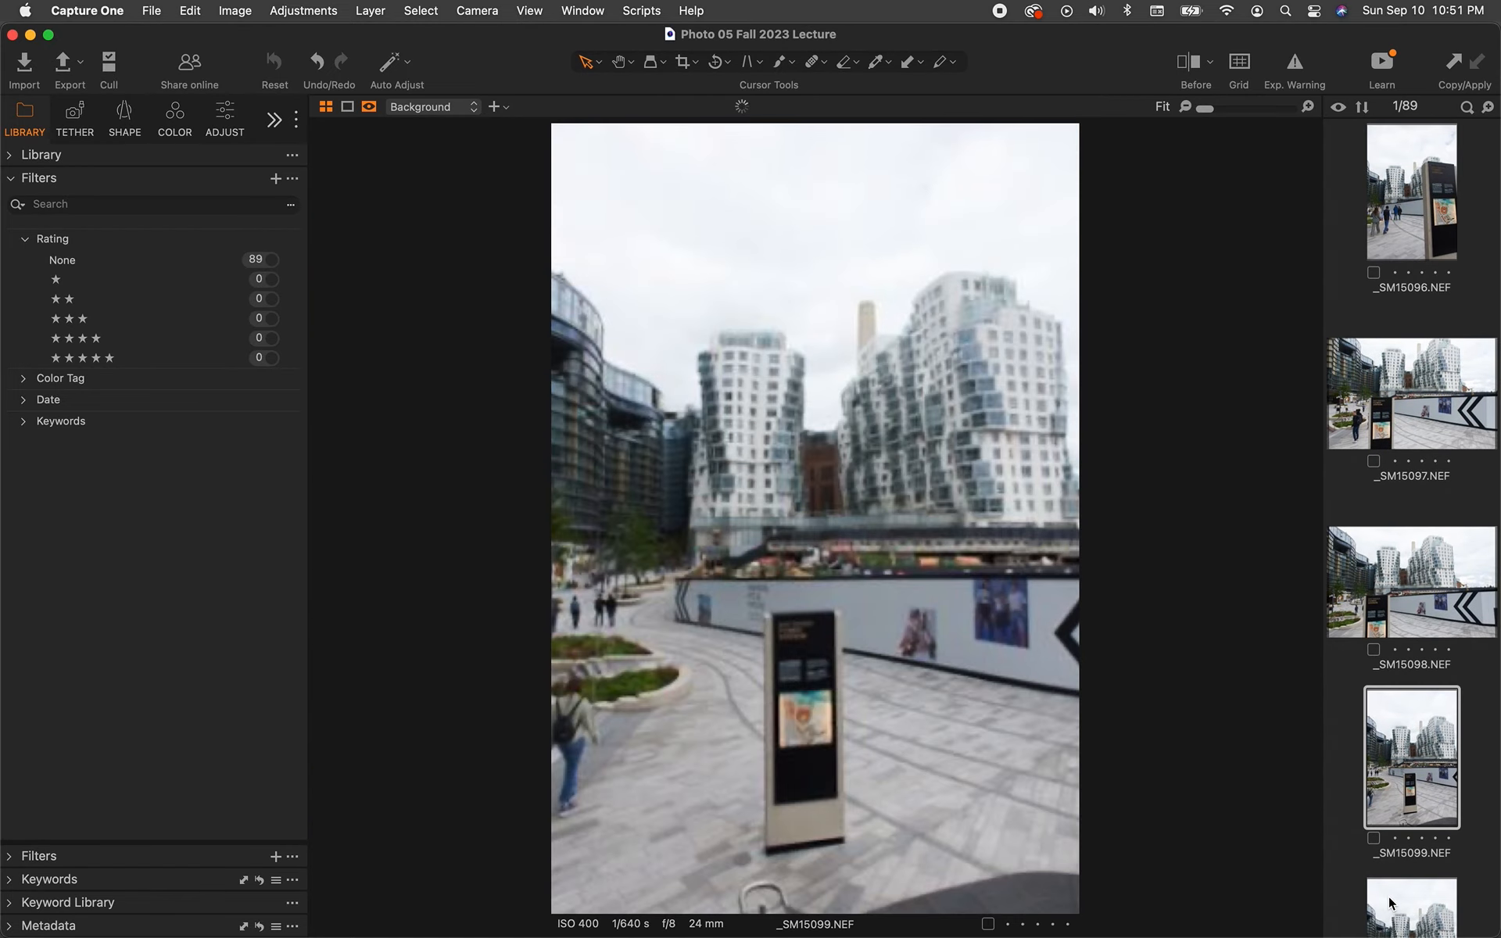
key("Left")
key("Left")
key("Left")
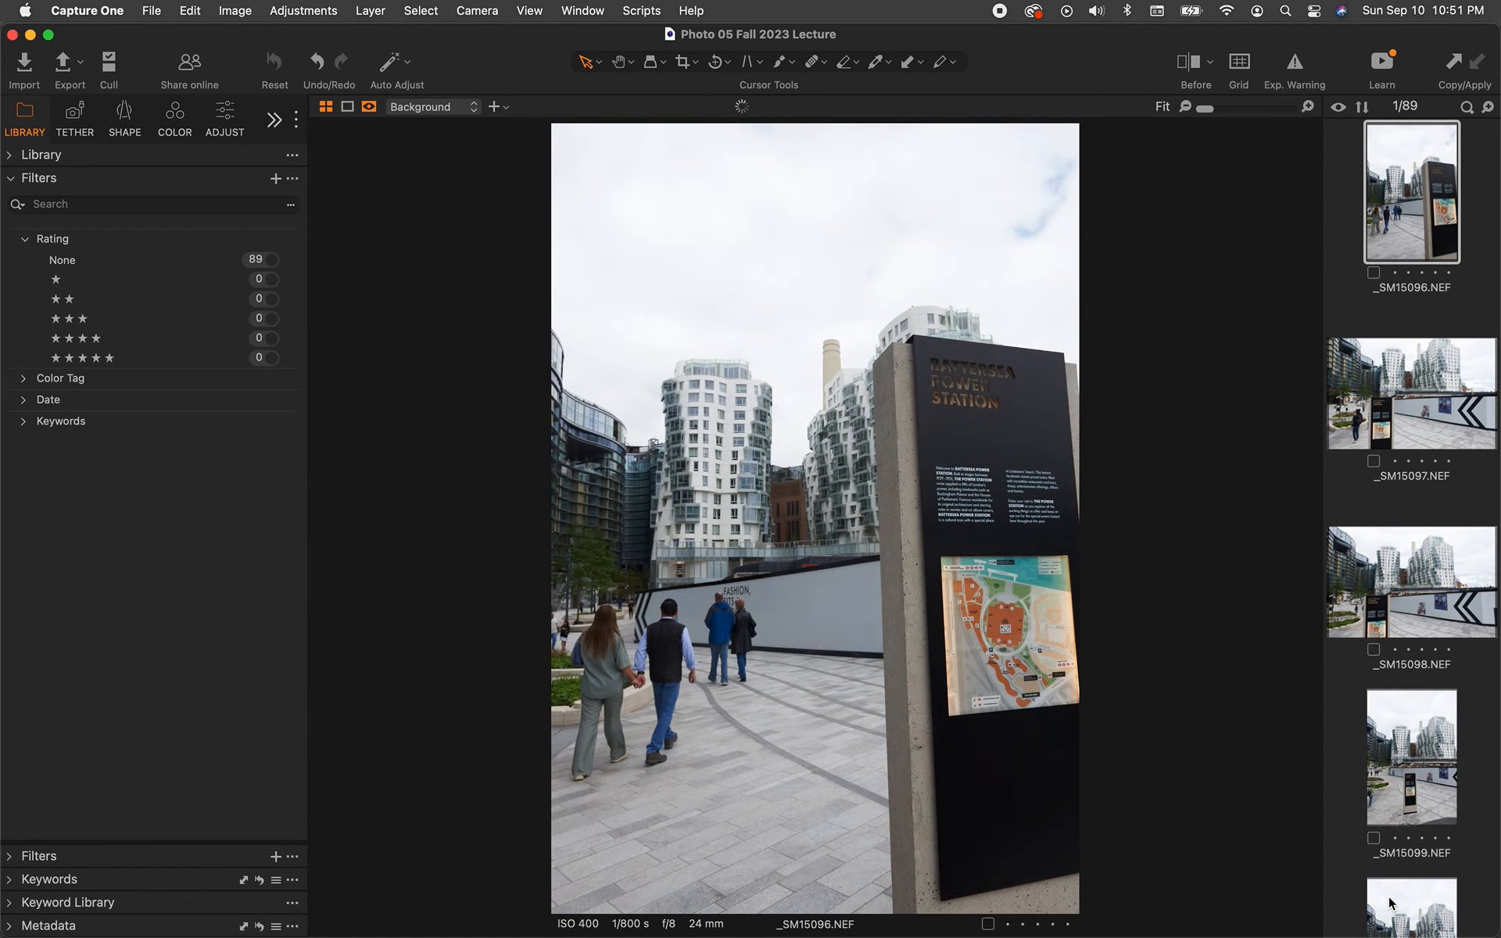
Step: Compare the first three photos, _SM15096.NEF, _SM15097.NEF and _SM15098.NEF, finishing on _SM15096.NEF
key("Right")
key("Left")
key("Right")
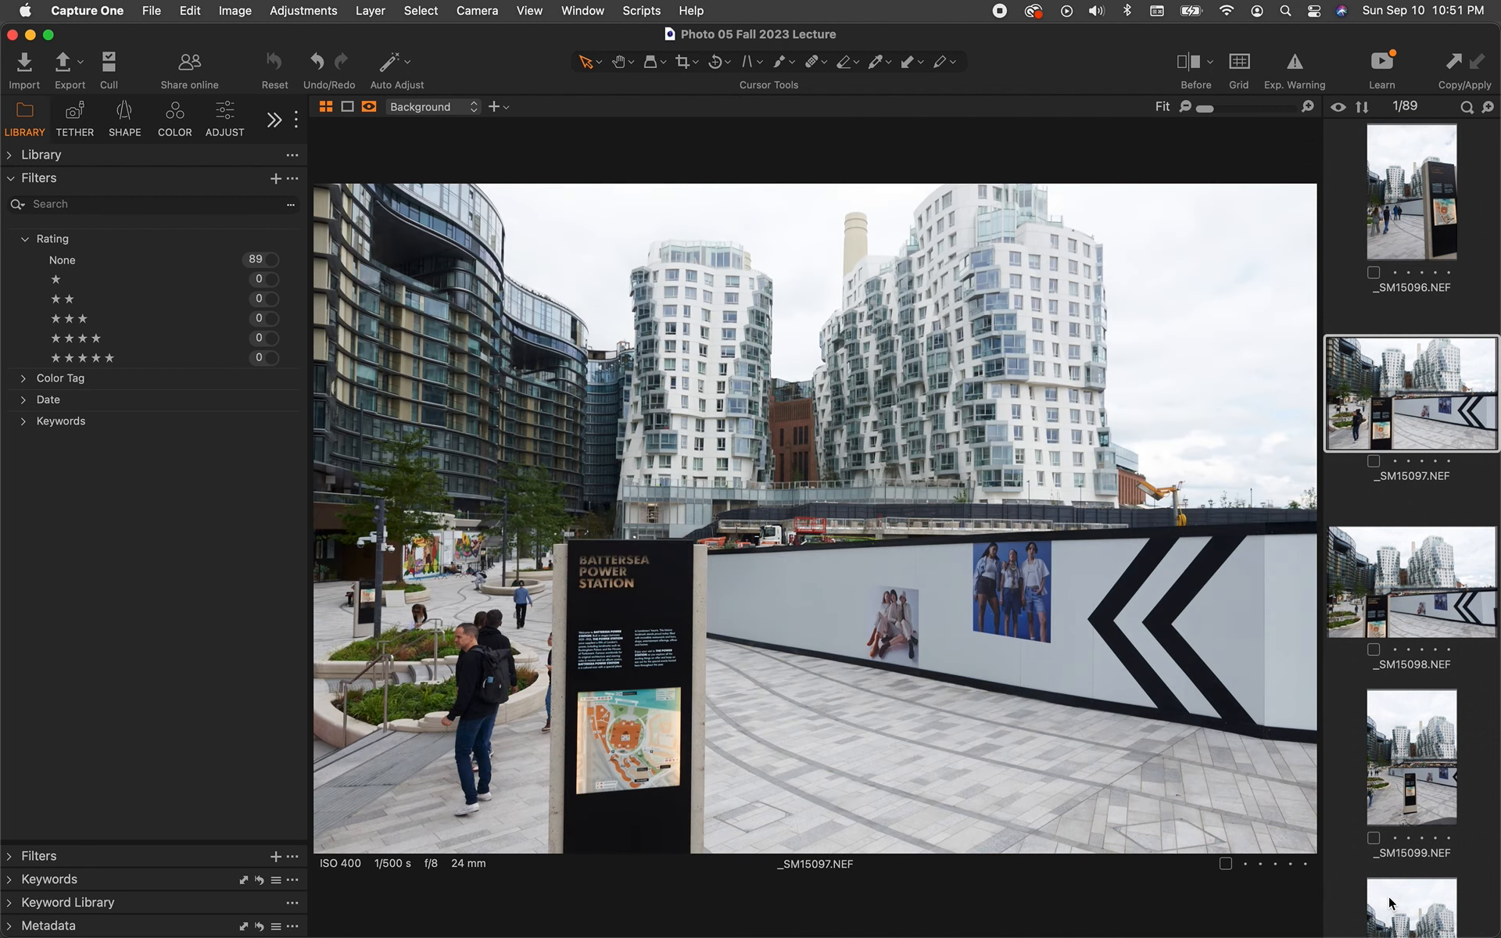
key("Right")
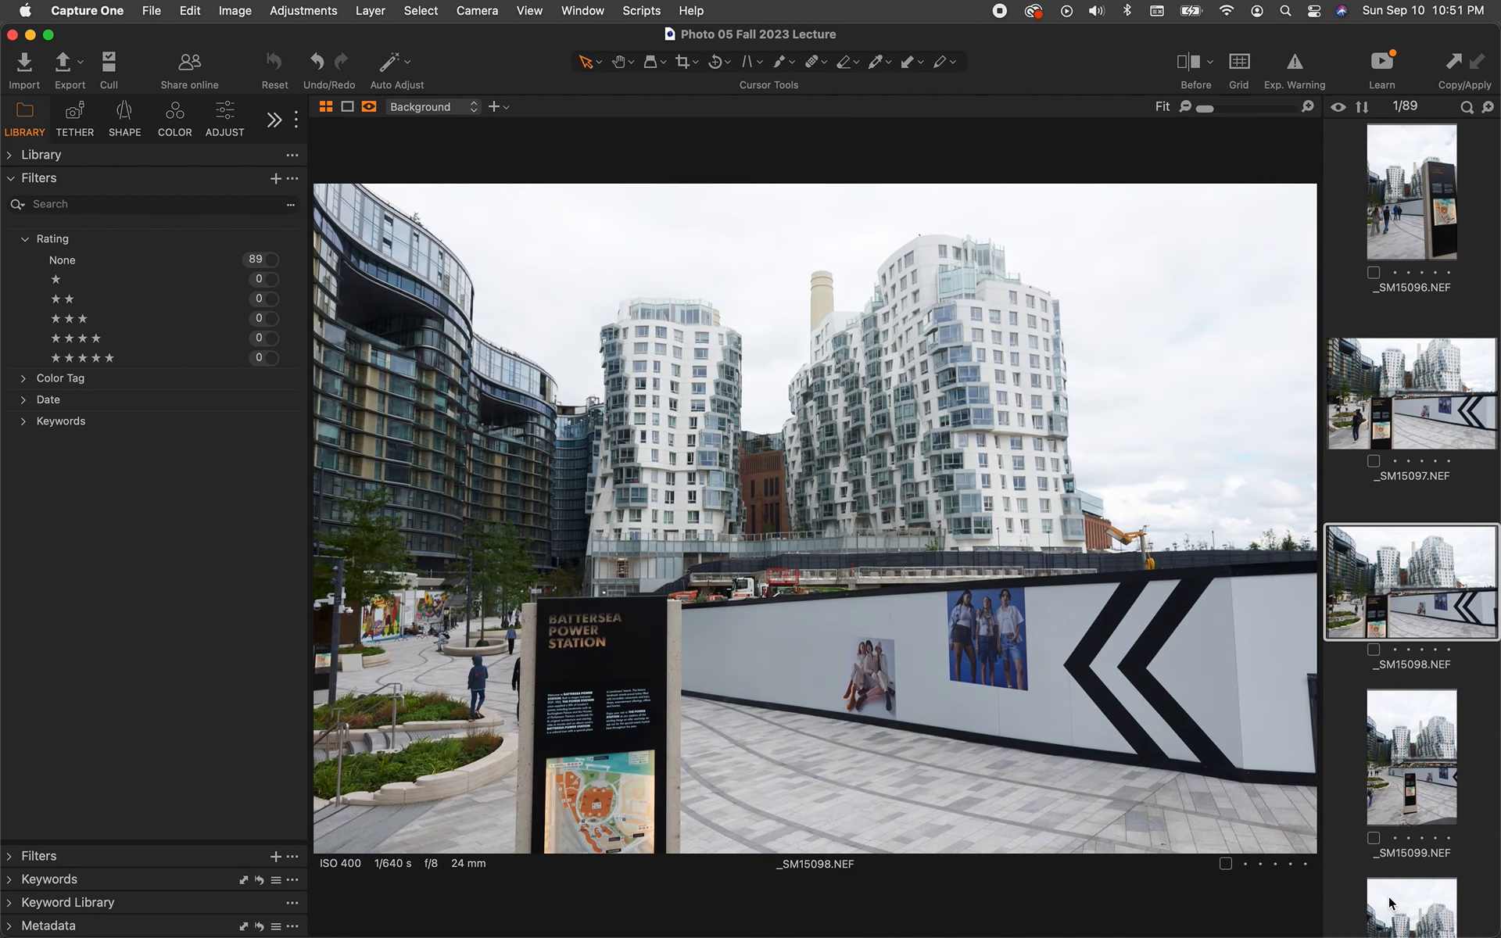
key("Left")
key("Left")
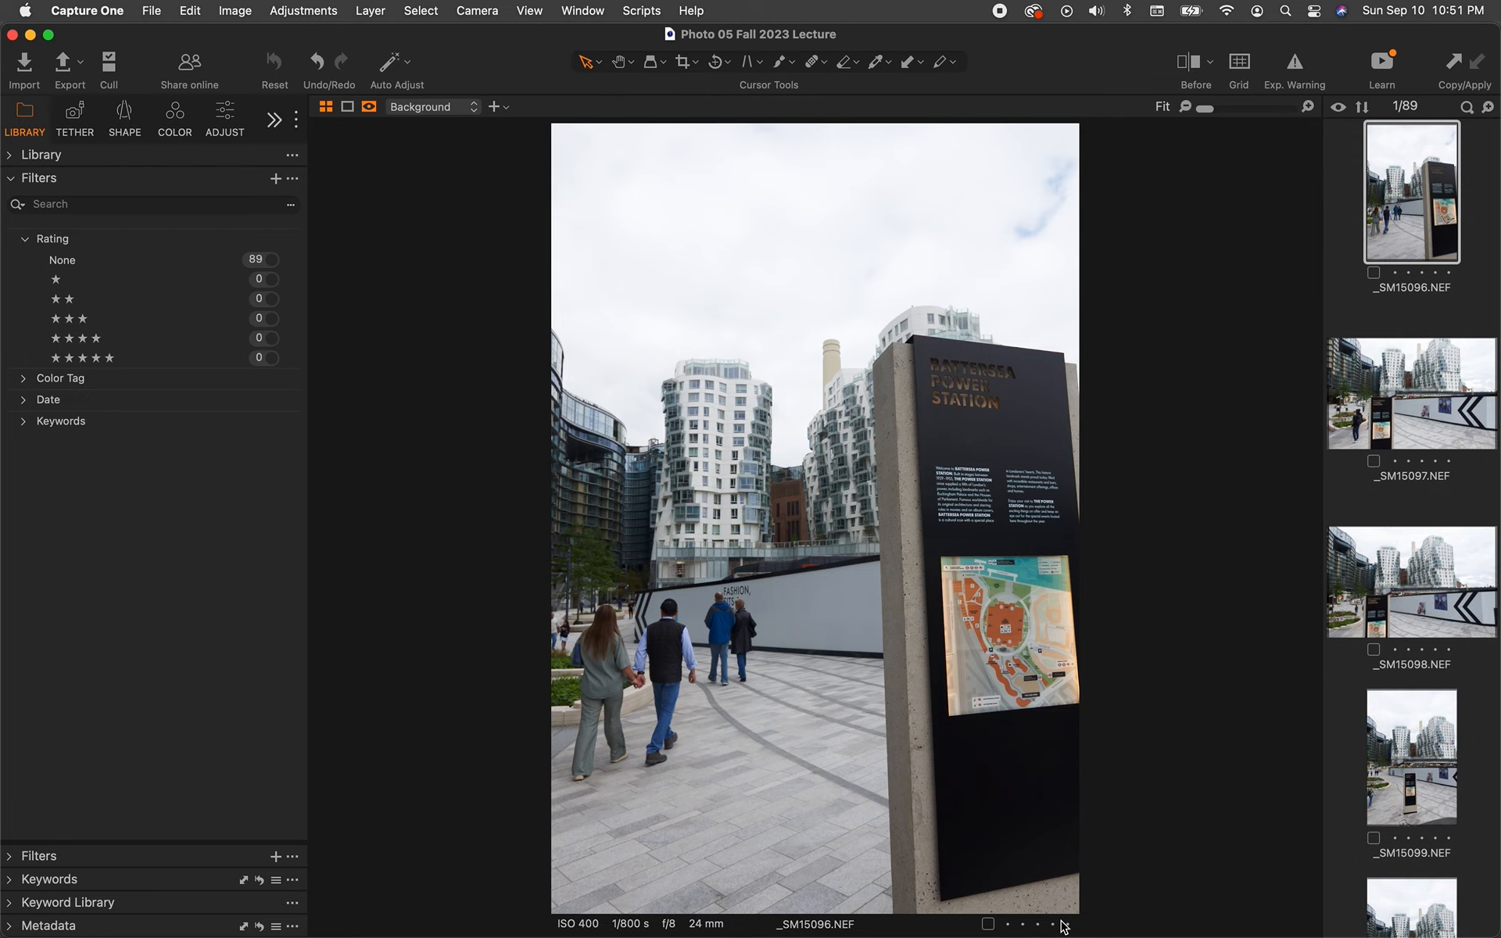
Step: Check the color tag choices for _SM15096.NEF without assigning one, and rate the photo three stars
left_click(988, 925)
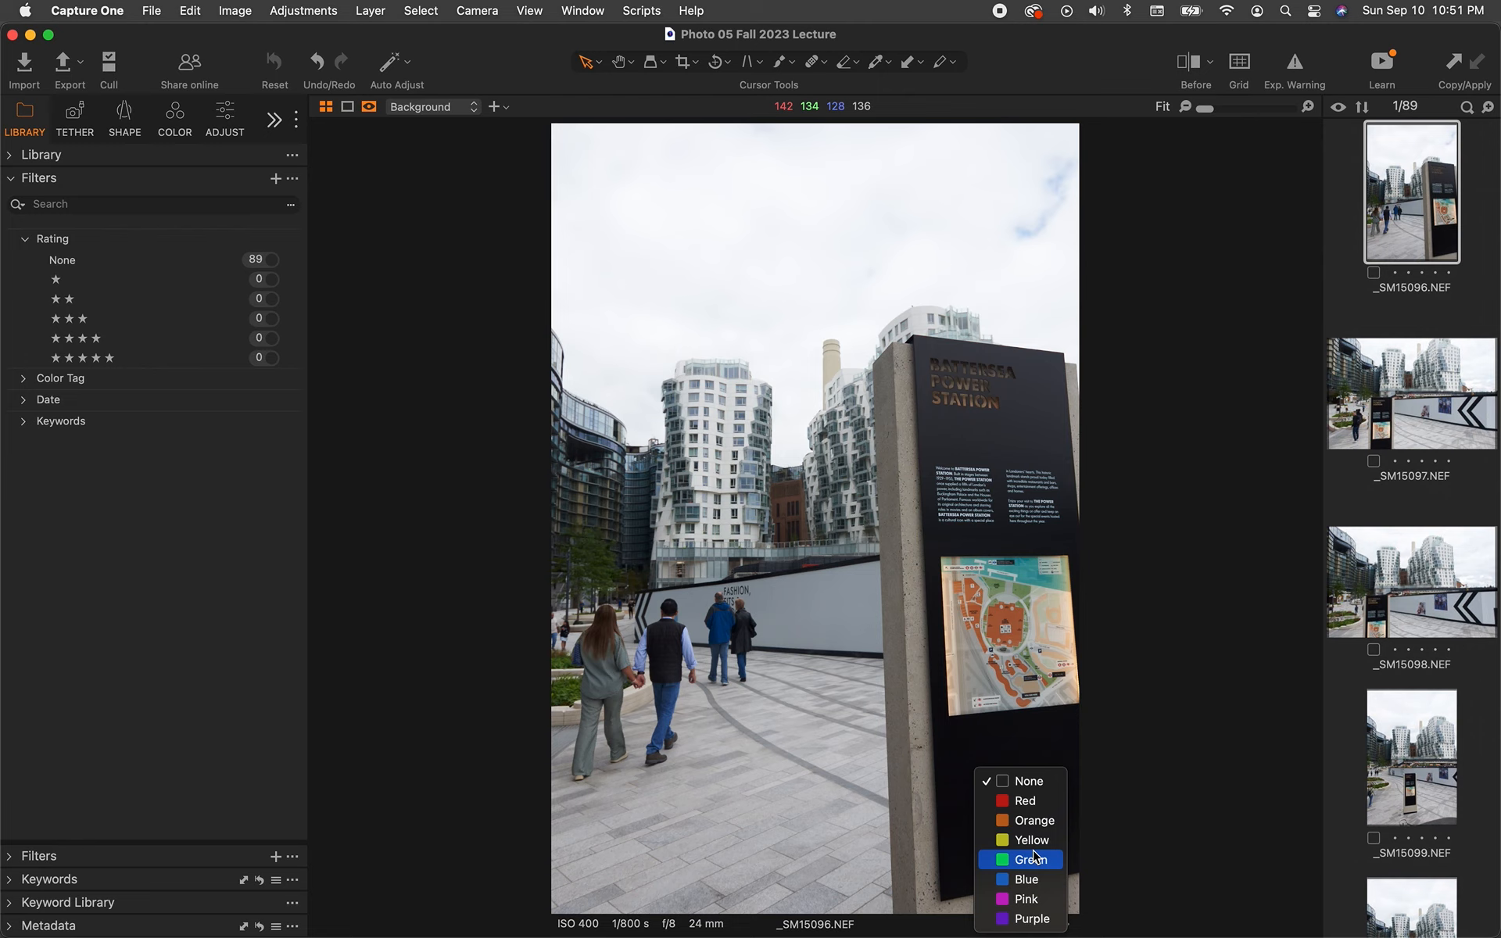
left_click(1190, 810)
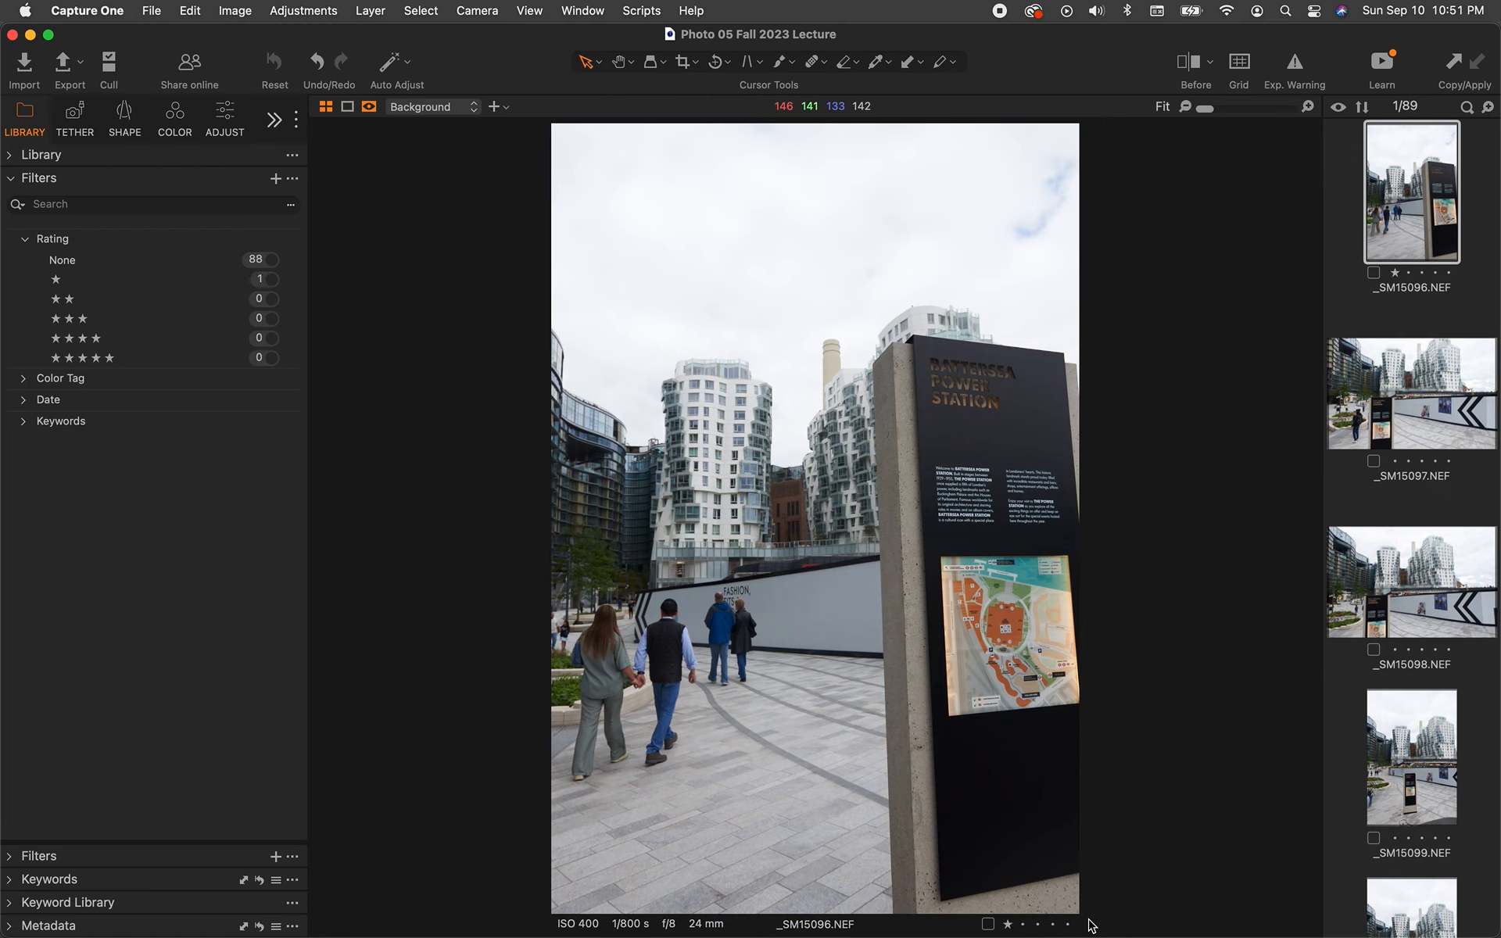
key("0")
key("3")
Step: Compare the photos from _SM15097.NEF to _SM15101.NEF and rate _SM15100.NEF three stars
key("Right")
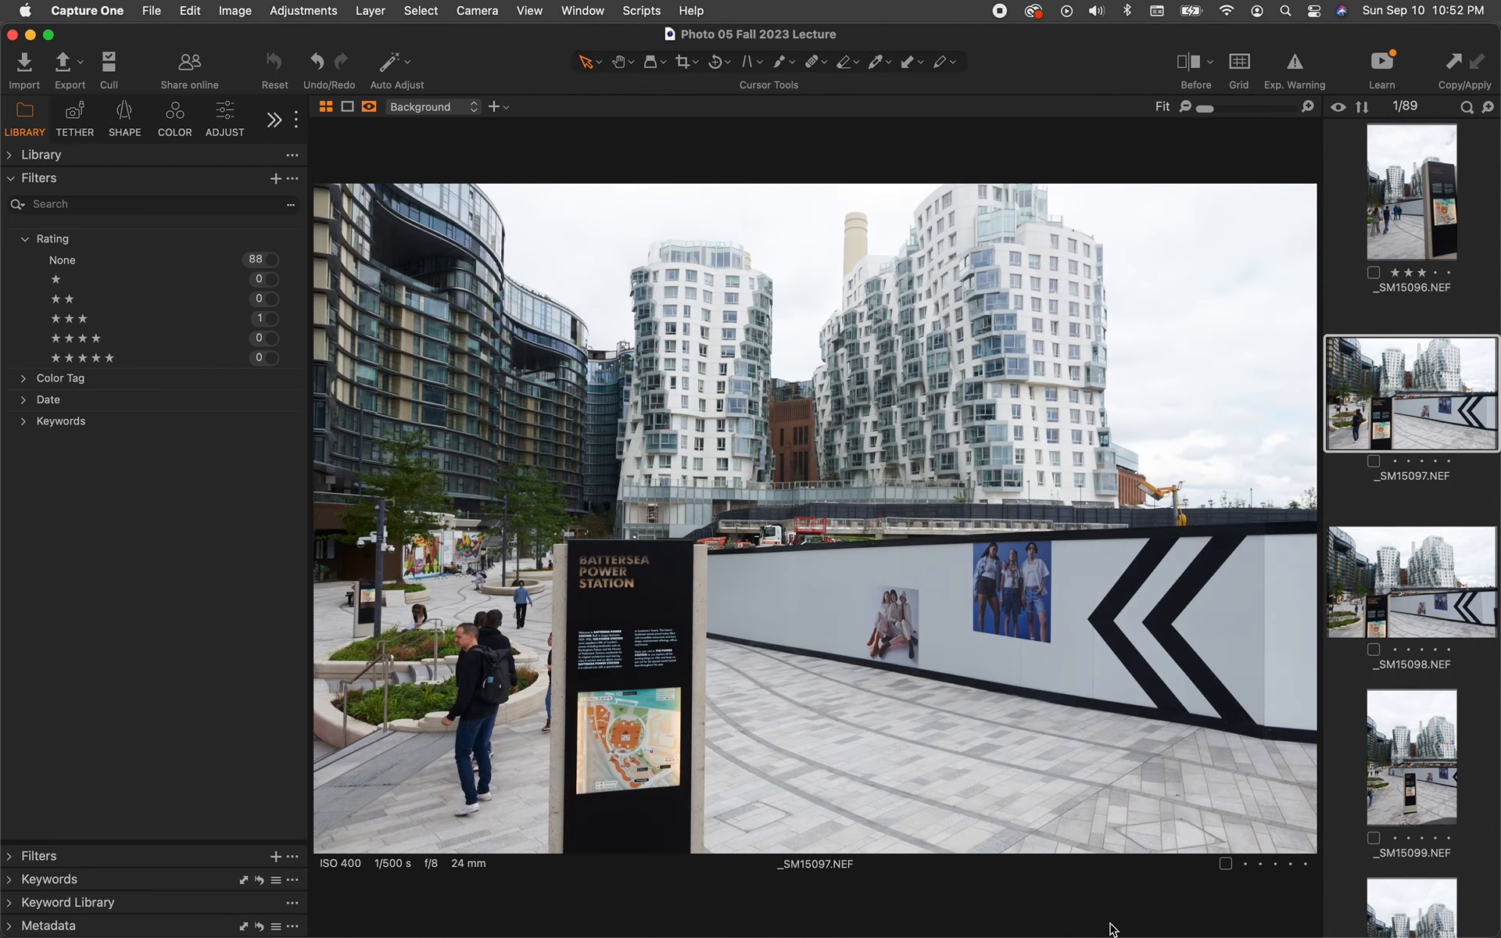
key("Right")
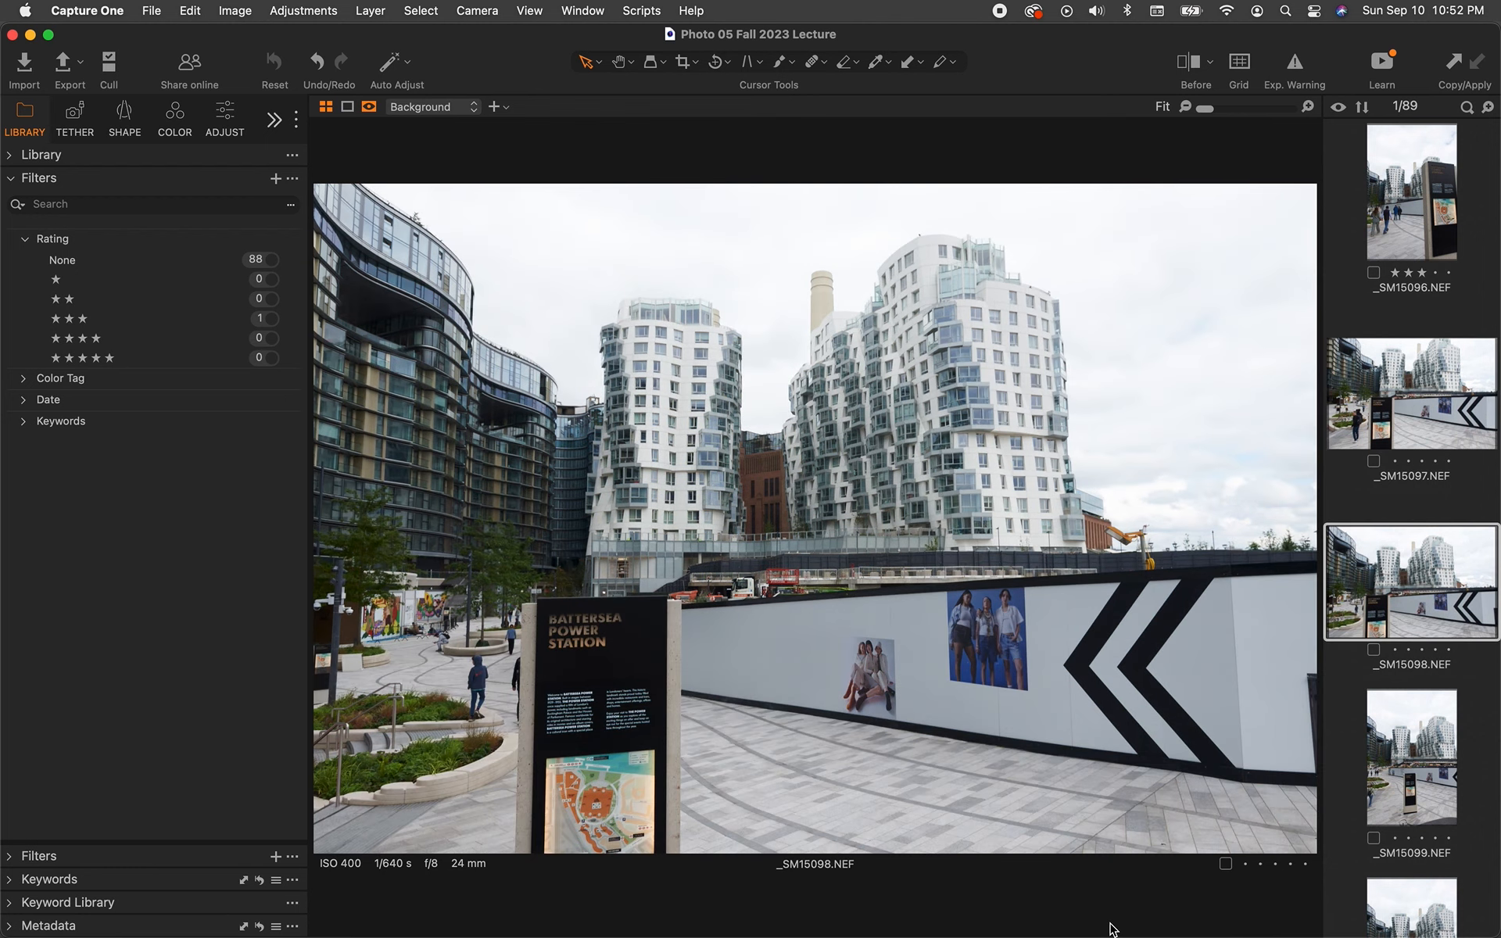
key("Right")
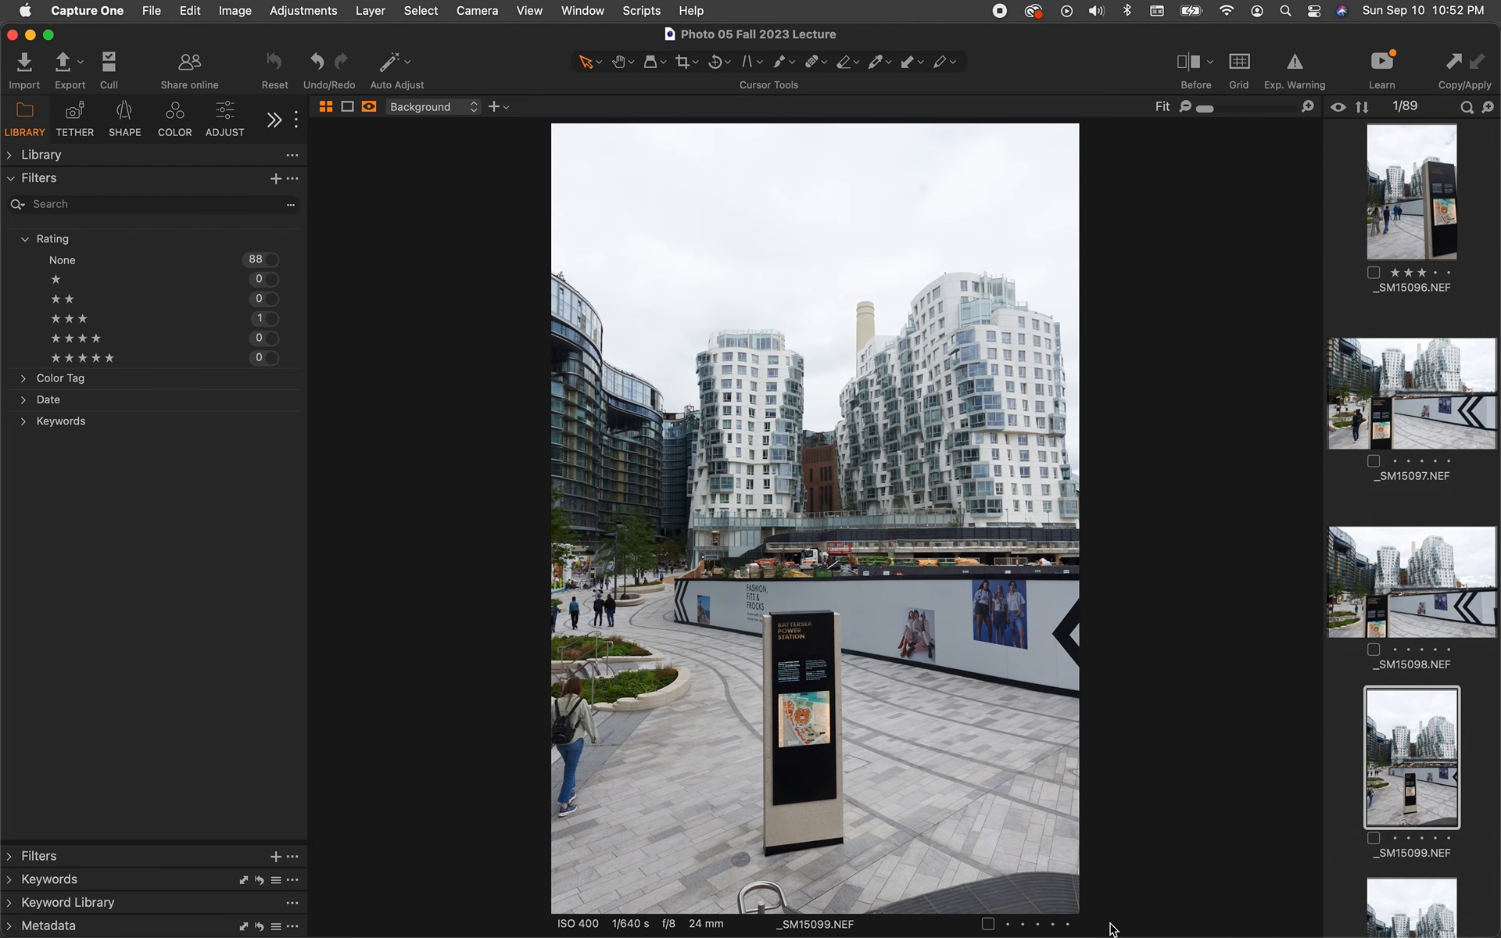
key("Right")
key("Left")
key("Right")
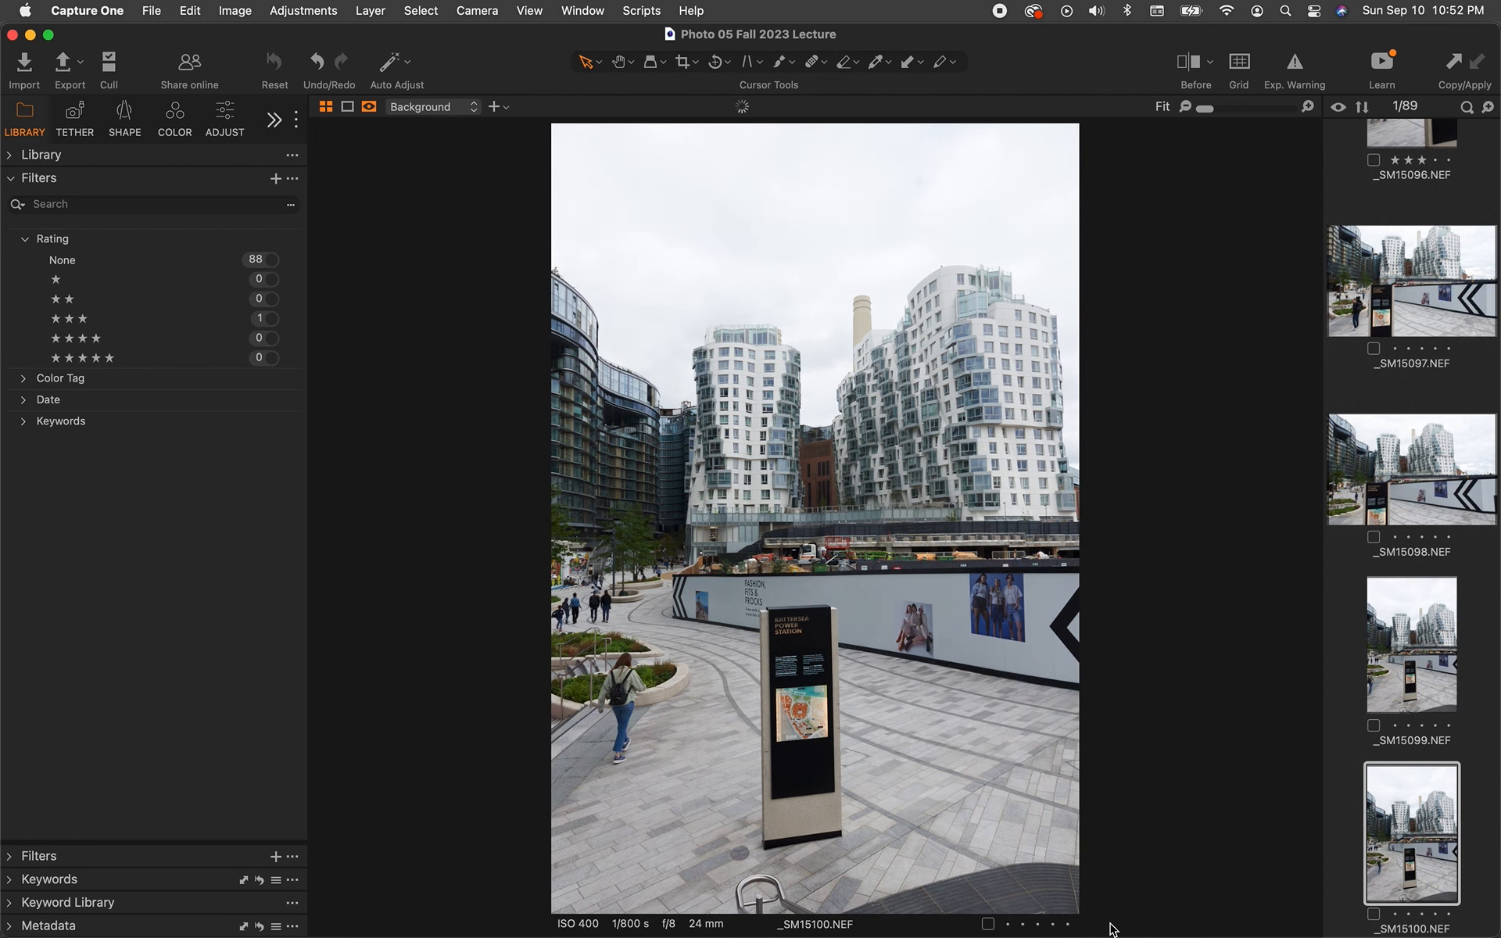
key("Right")
key("Left")
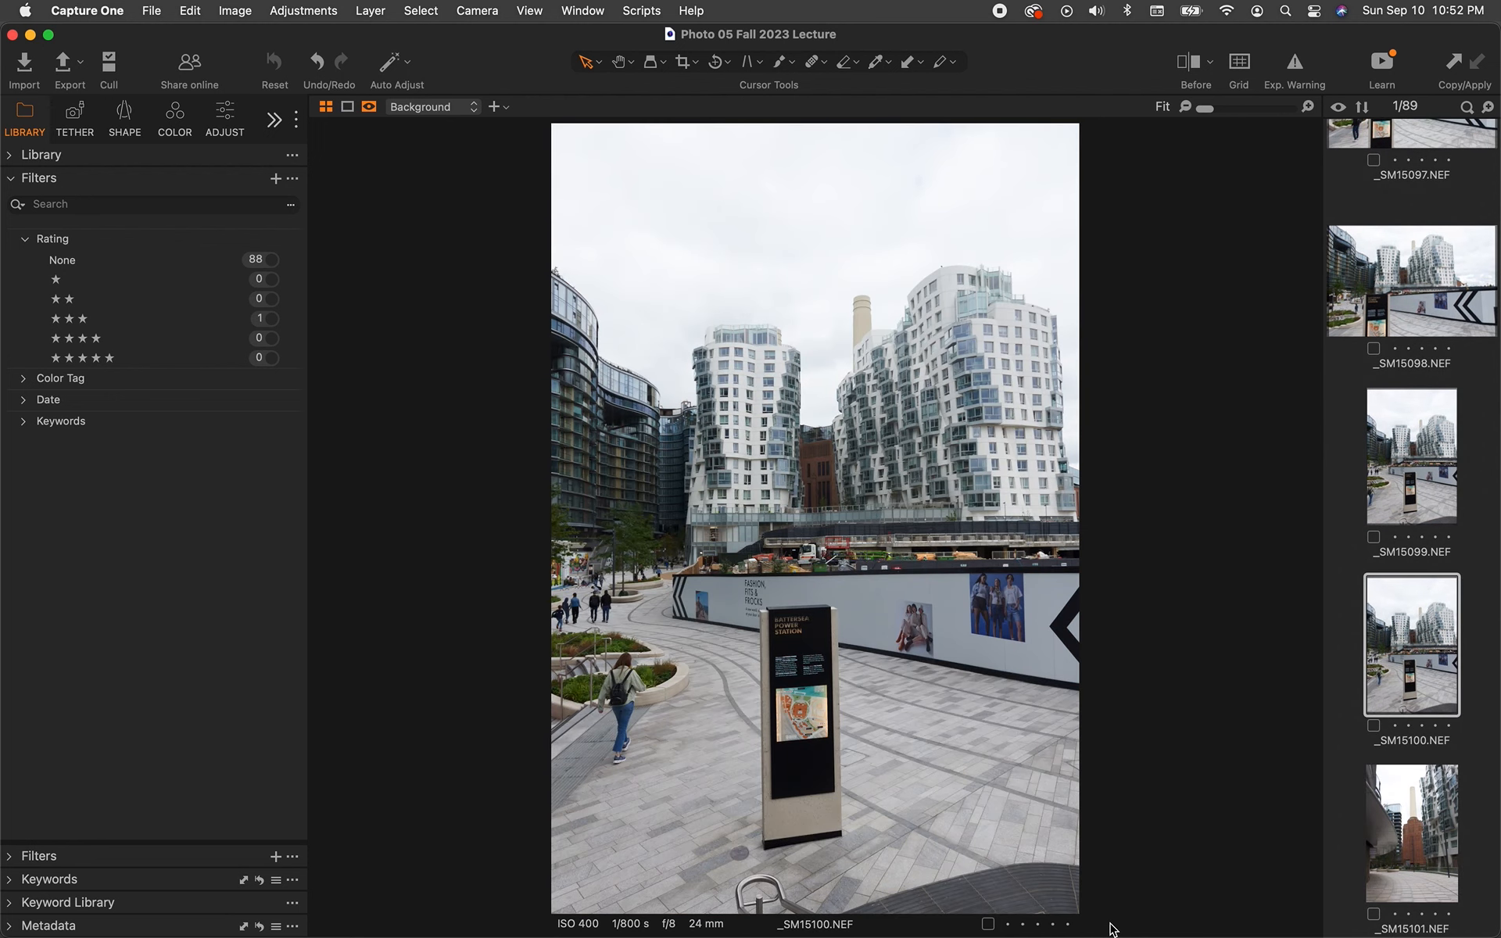
key("3")
Step: Compare the similar chimney shots _SM15101.NEF, _SM15102.NEF and _SM15103.NEF, and rate _SM15102.NEF three stars
key("Right")
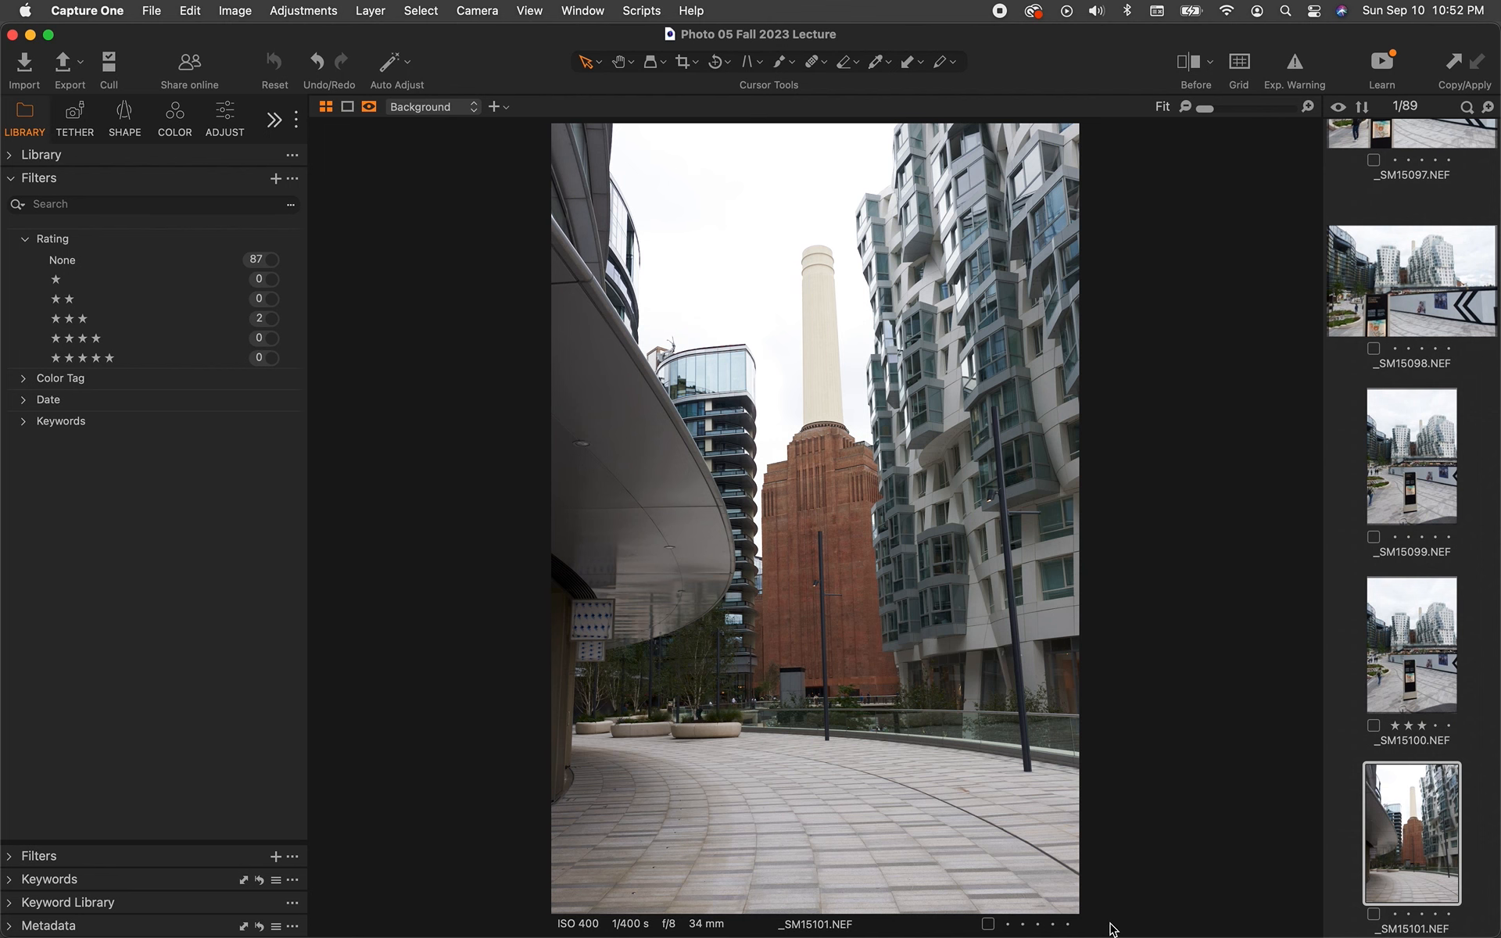
key("Right")
key("Left")
key("Right")
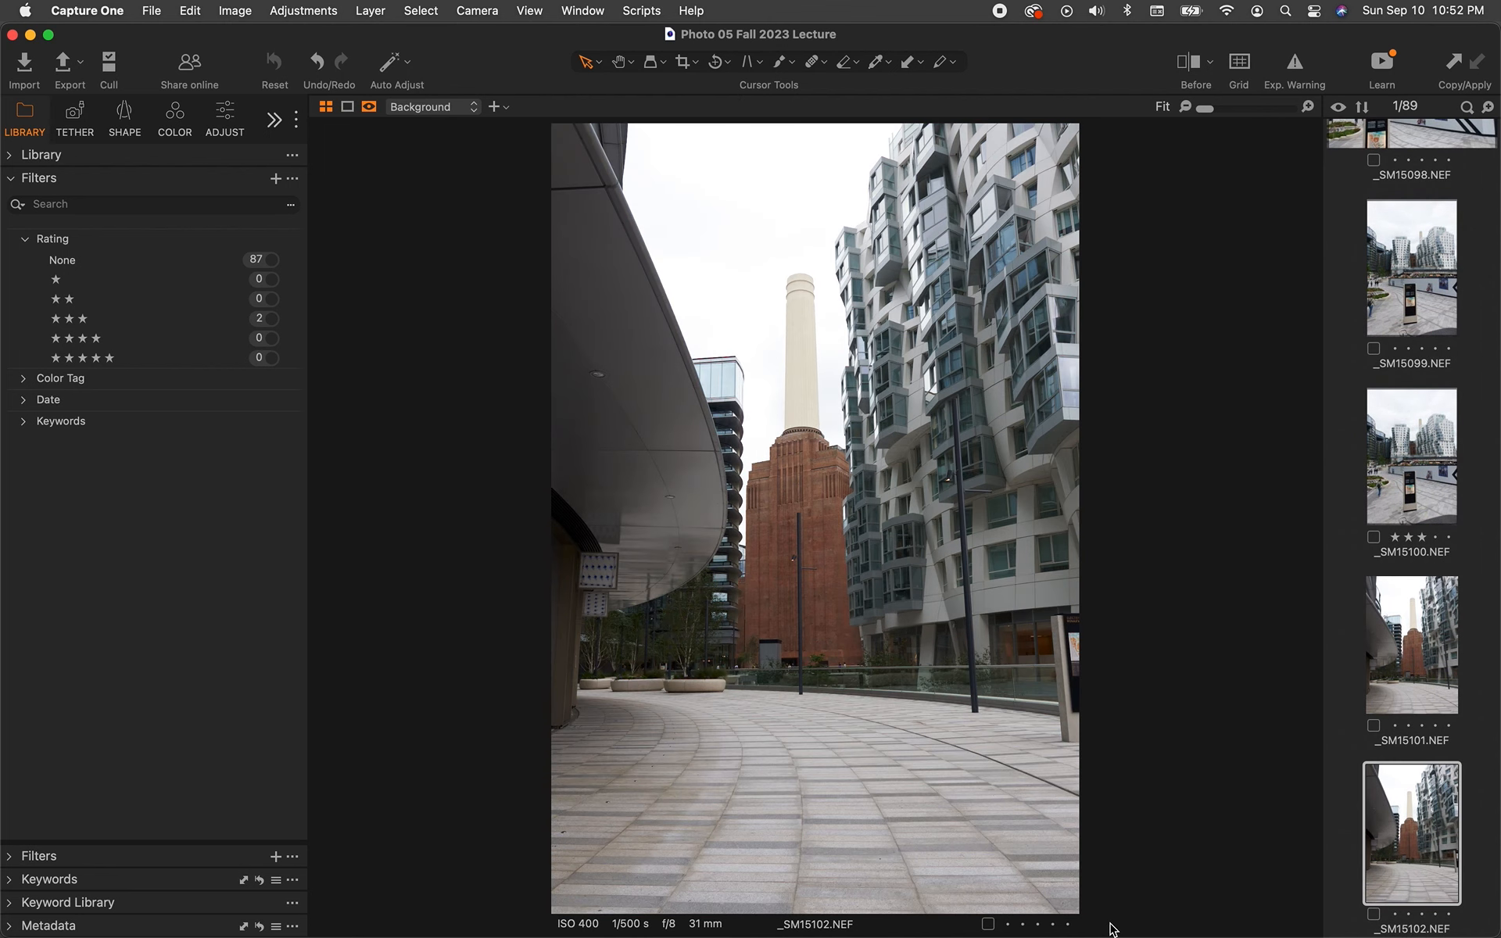
key("Right")
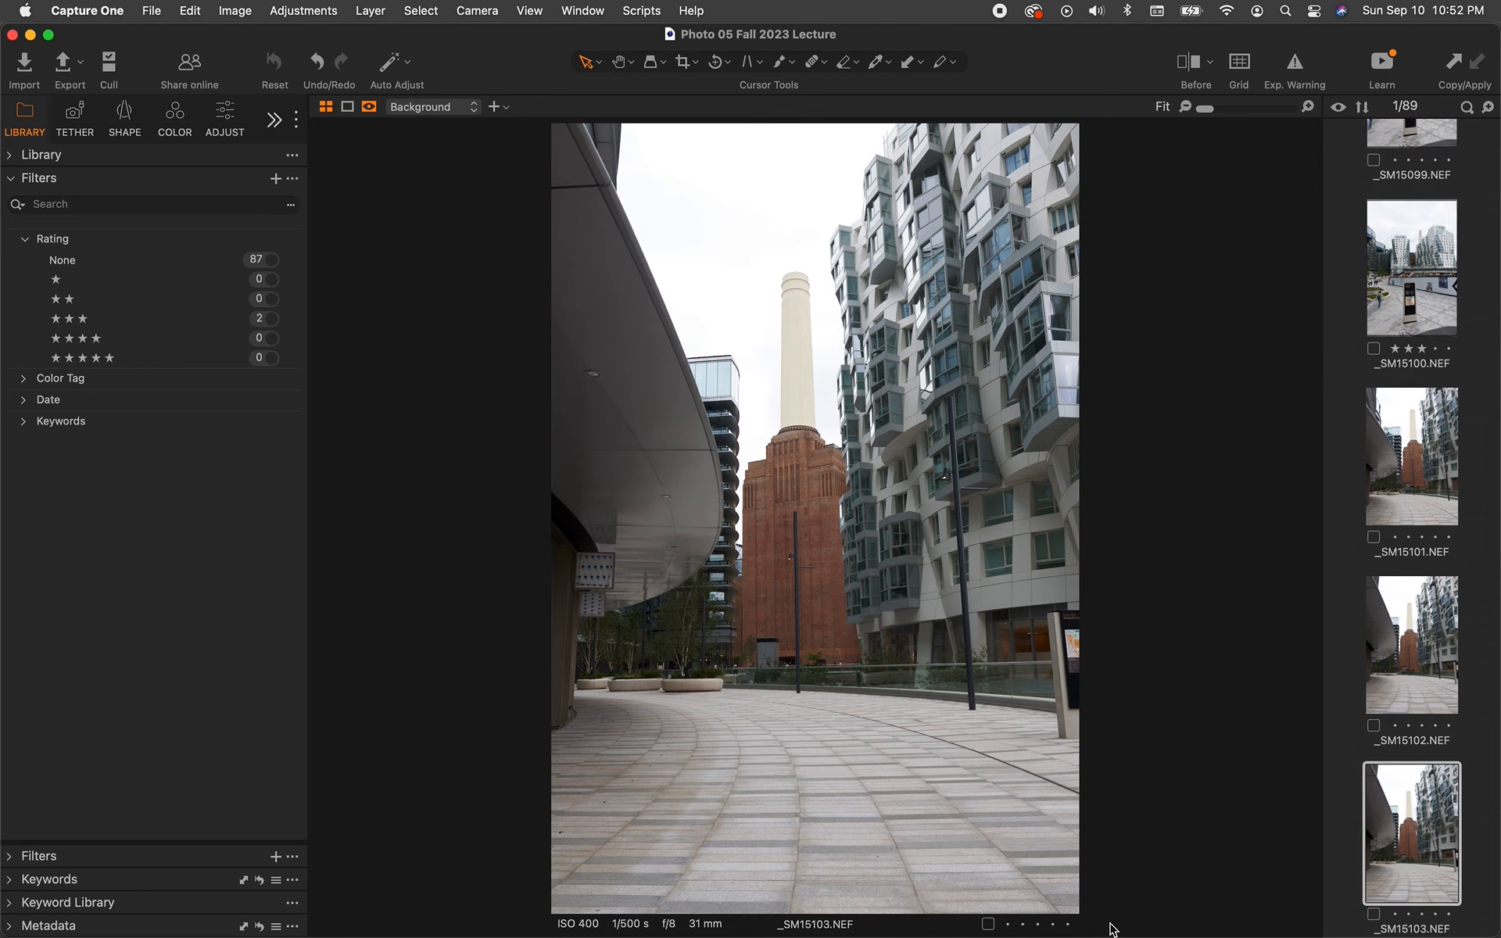
key("Left")
key("Right")
key("Left")
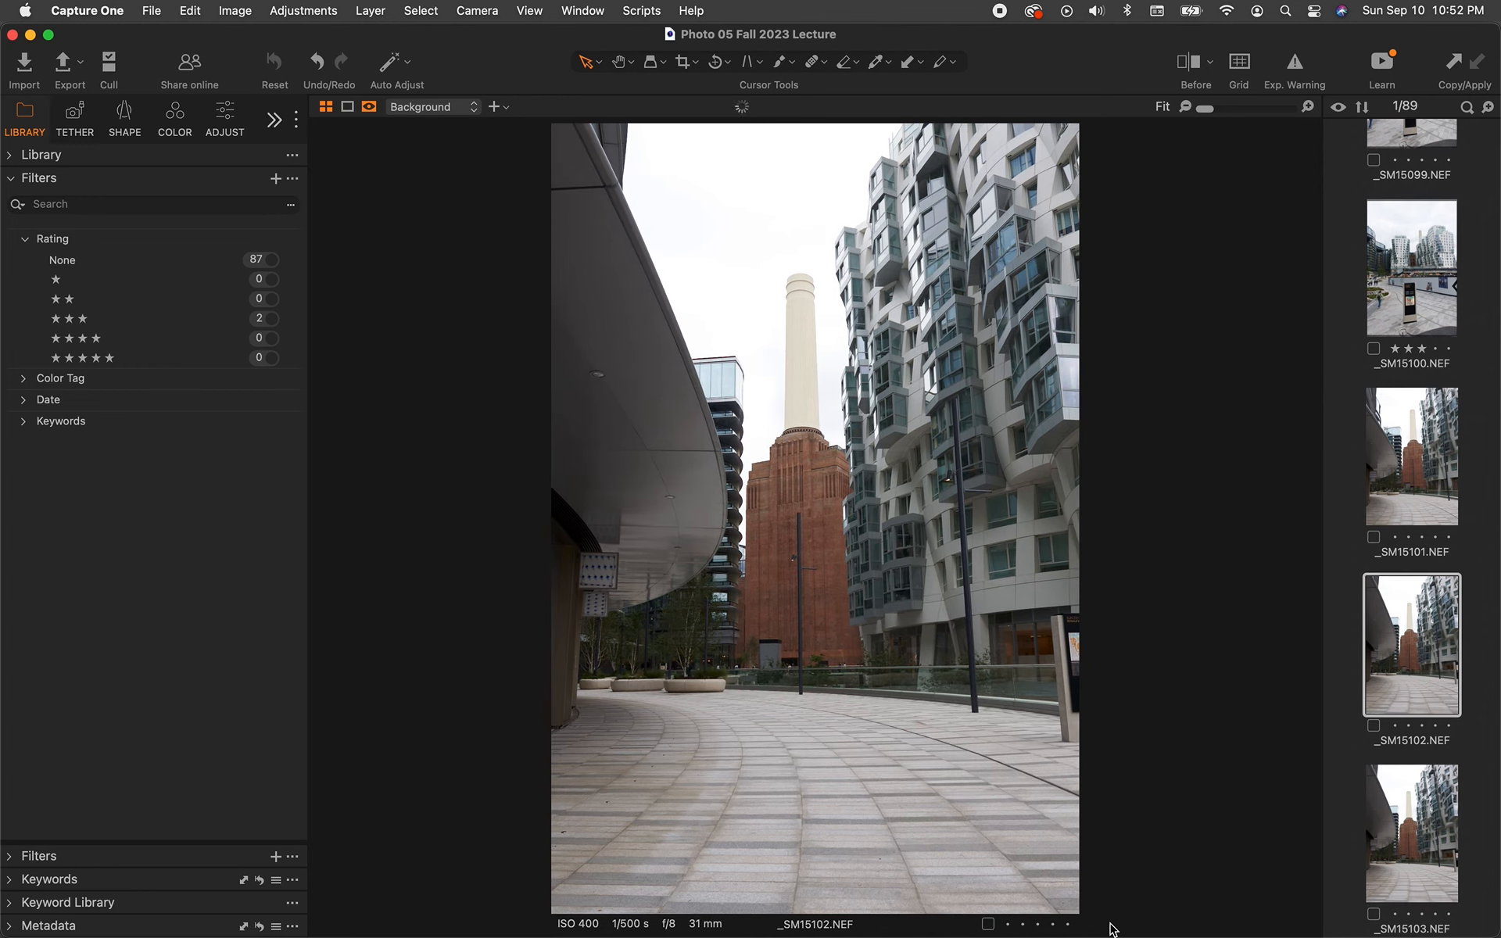
key("Left")
key("Right")
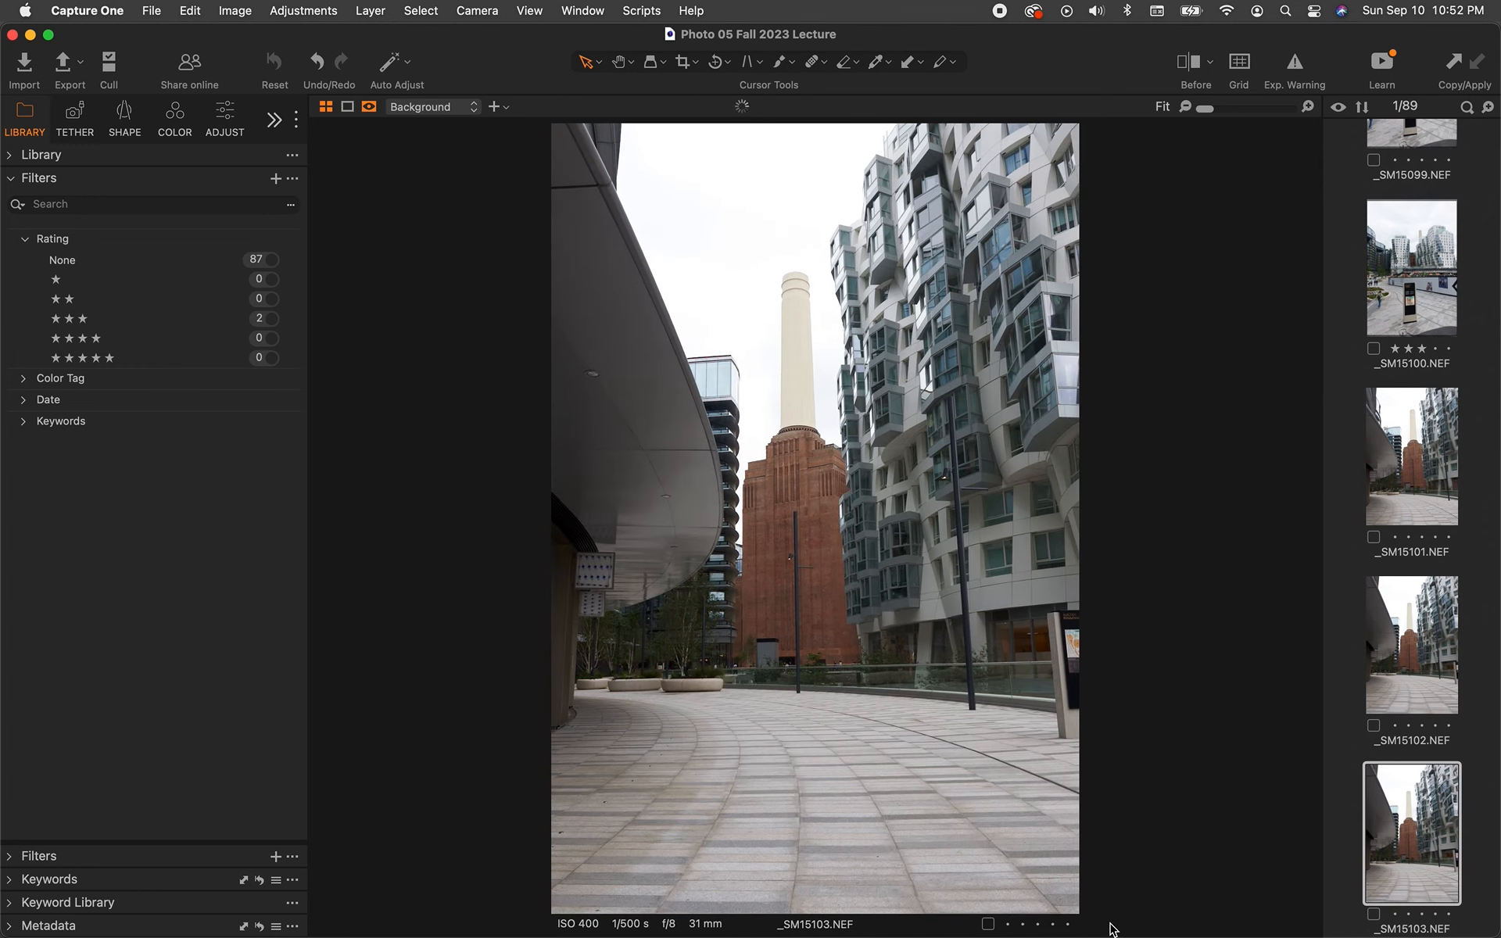
key("3")
Step: Review the remaining photos one by one from _SM15103.NEF forward to _SM15179.NEF
key("Right")
key("Right")
key("Right")
key("Right")
key("Right")
key("Right")
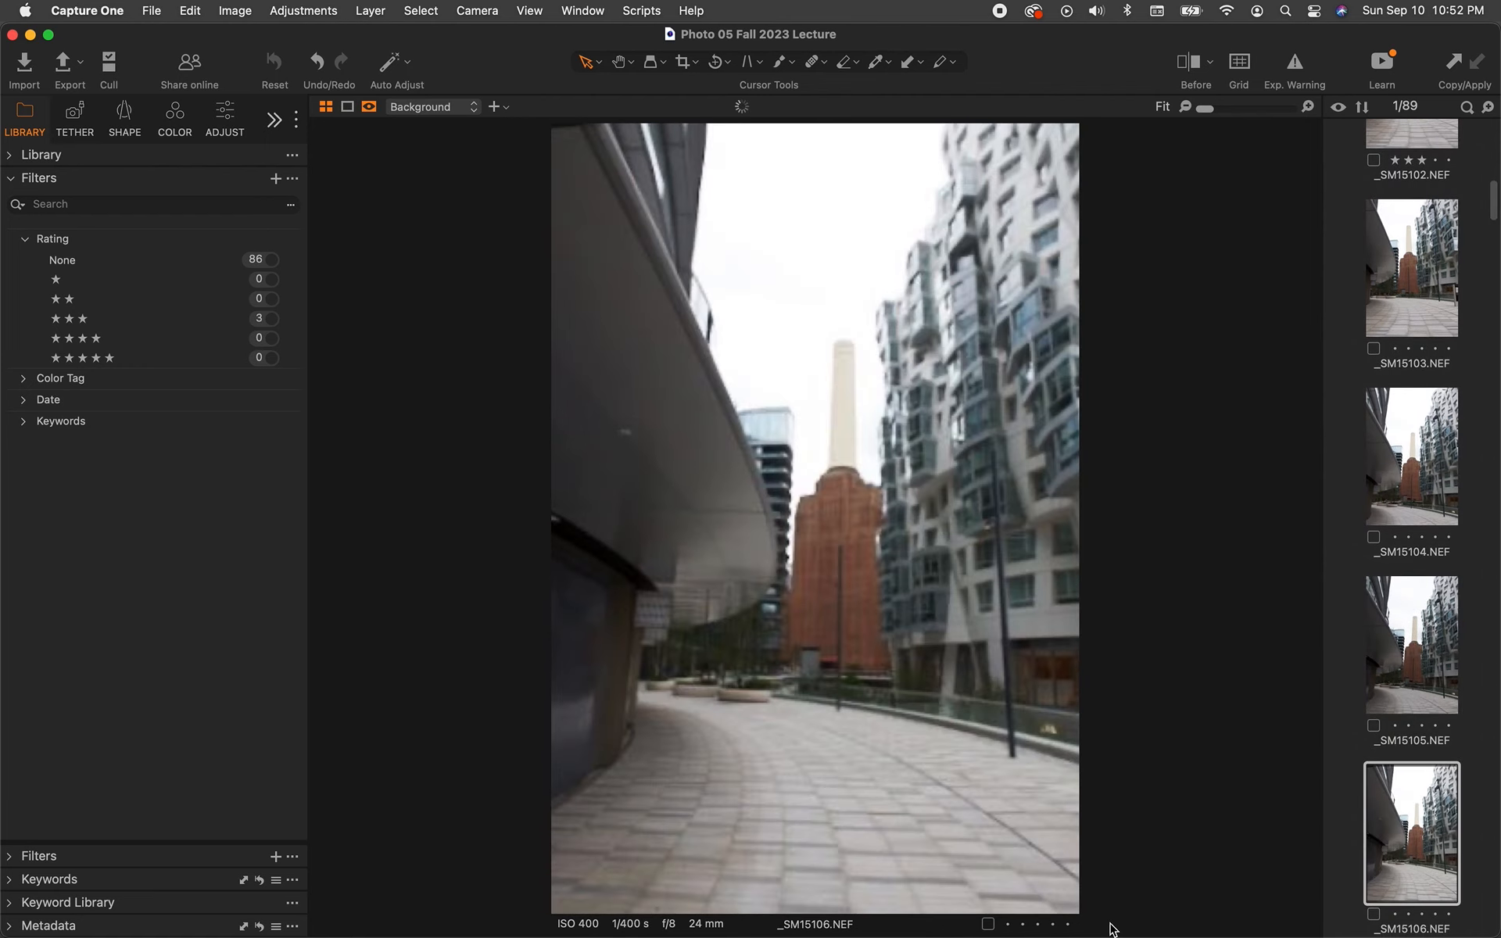
key("Right")
key("Right")
key("Right")
key("Right")
key("Right")
key("Right")
key("Right")
key("Right")
key("Right")
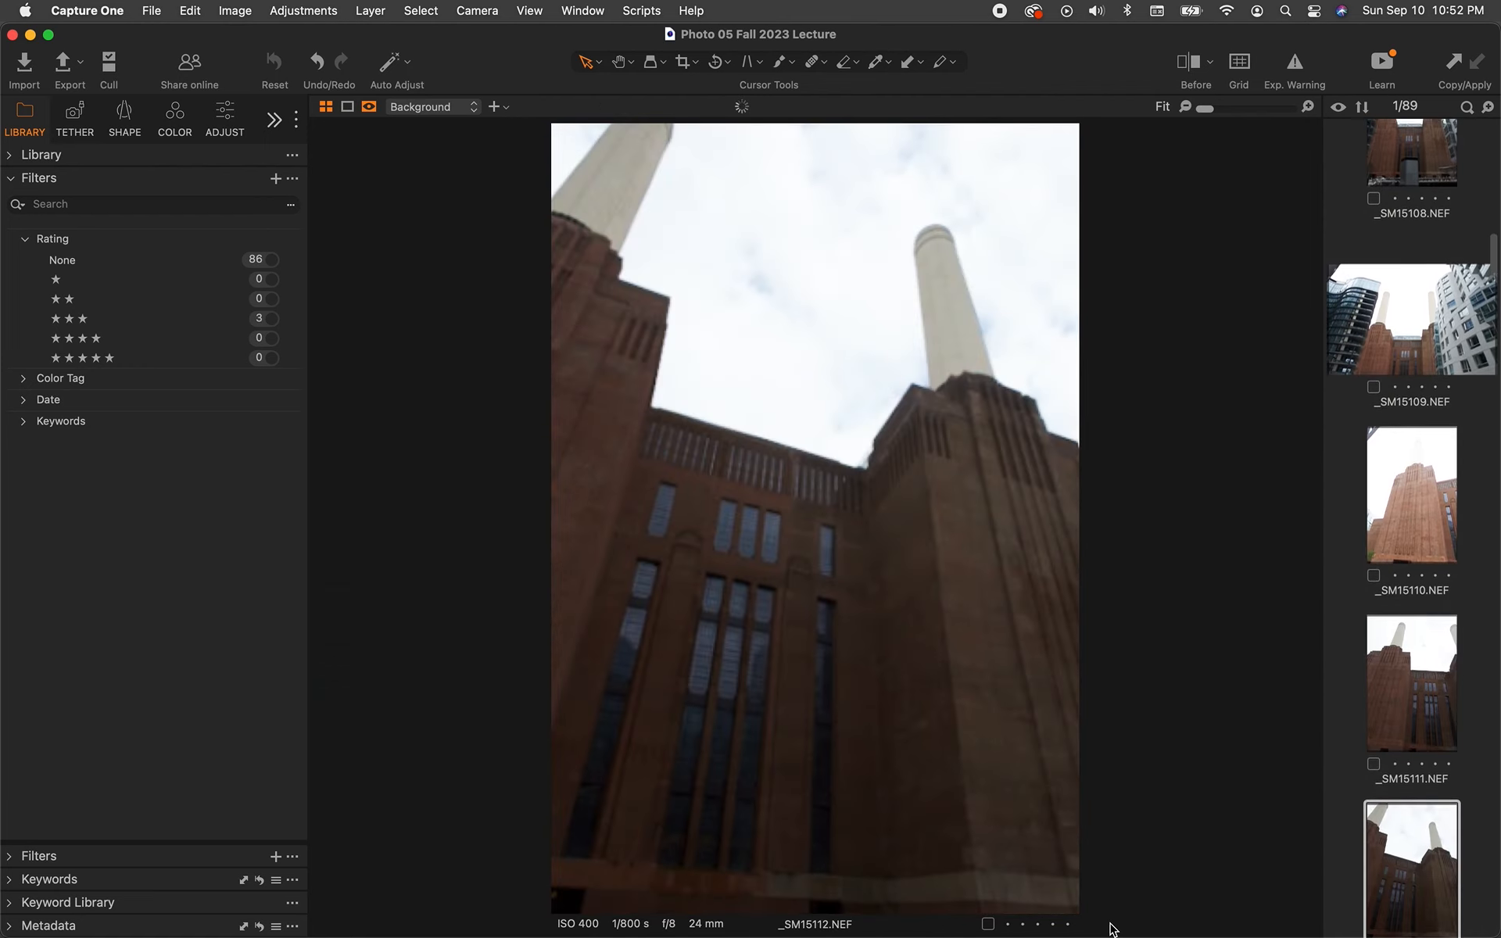
key("Right")
key("Right")
key("Right")
key("Right")
key("Right")
key("Right")
key("Right")
key("Right")
key("Right")
key("Right")
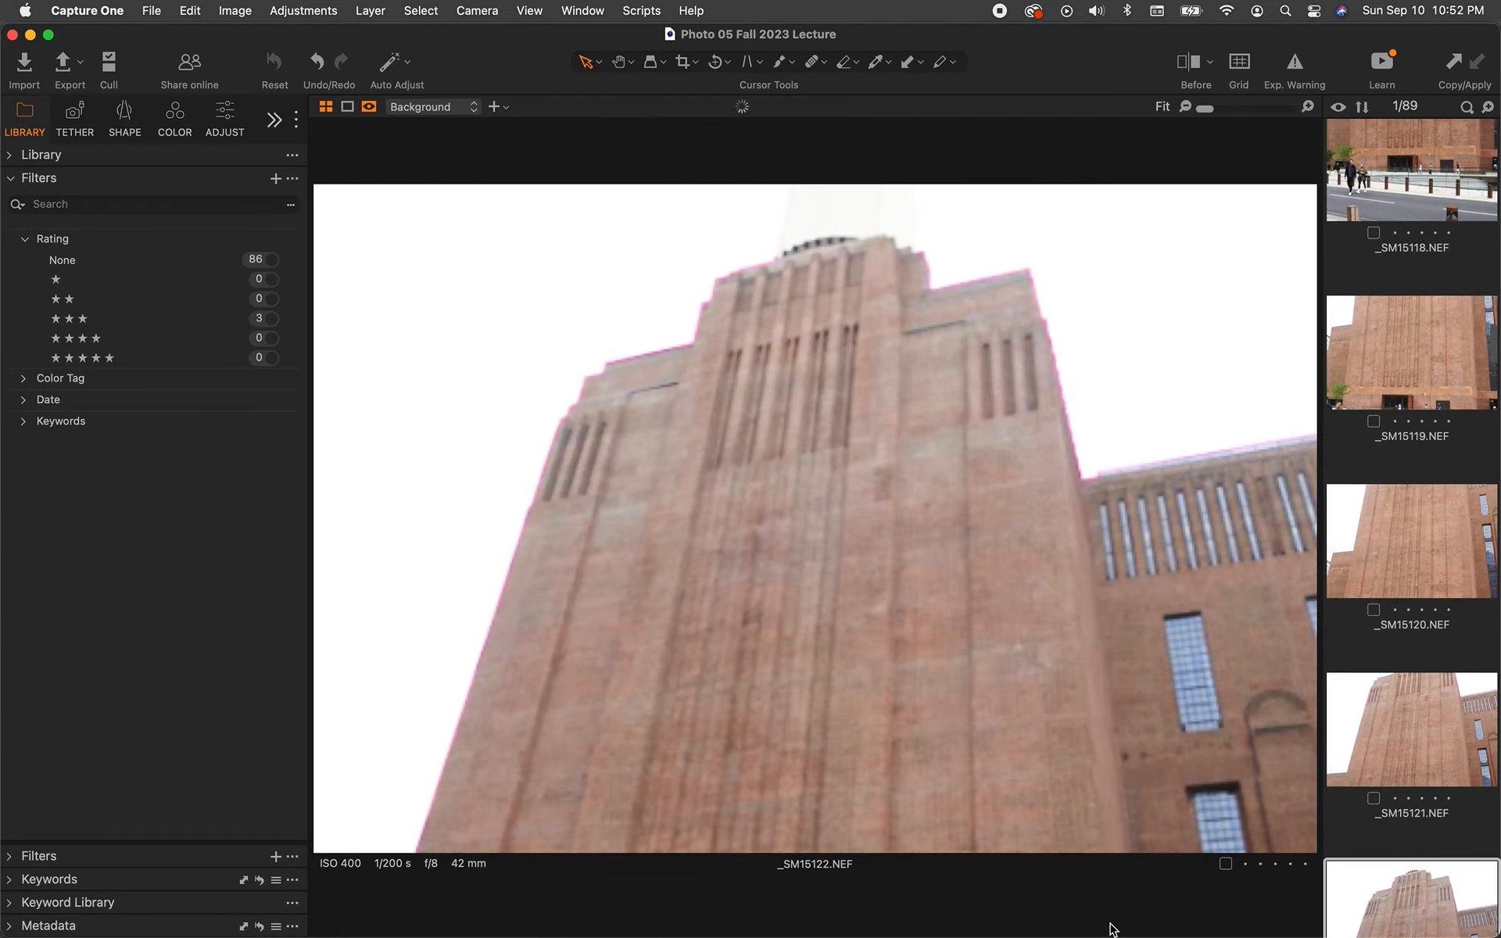
key("Right")
key("Right")
key("Right")
key("Right")
key("Right")
key("Right")
key("Right")
key("Right")
key("Right")
key("Right")
key("Right")
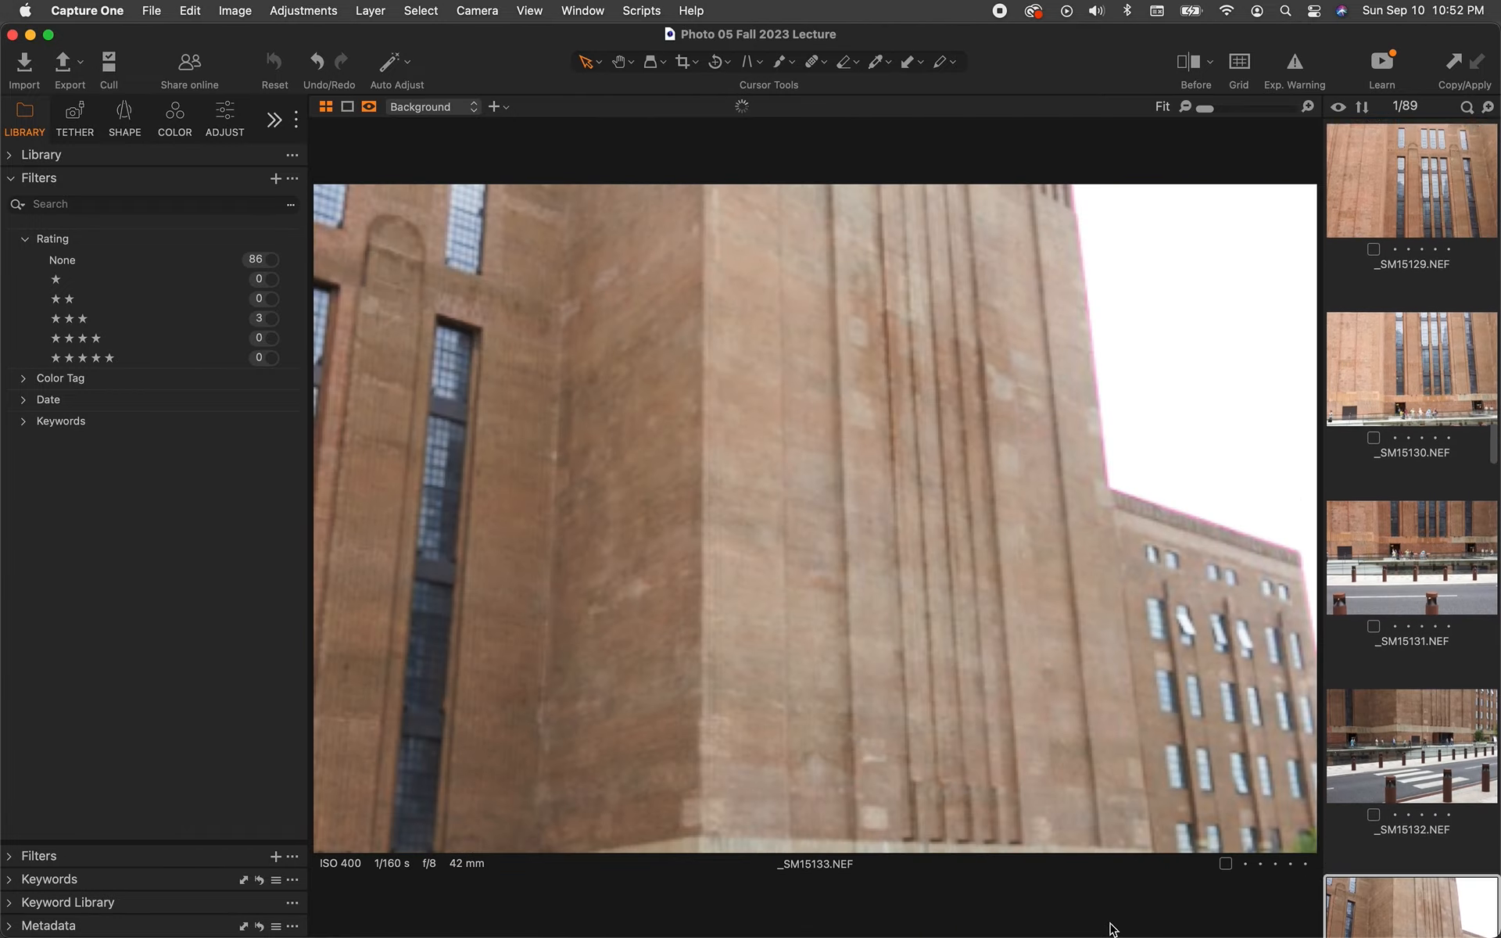
key("Right")
key("Right")
key("Right")
key("Right")
key("Right")
key("Right")
key("Right")
key("Right")
key("Right")
key("Right")
key("Right")
key("Right")
key("Right")
key("Right")
key("Right")
key("Right")
key("Right")
key("Right")
key("Right")
key("Right")
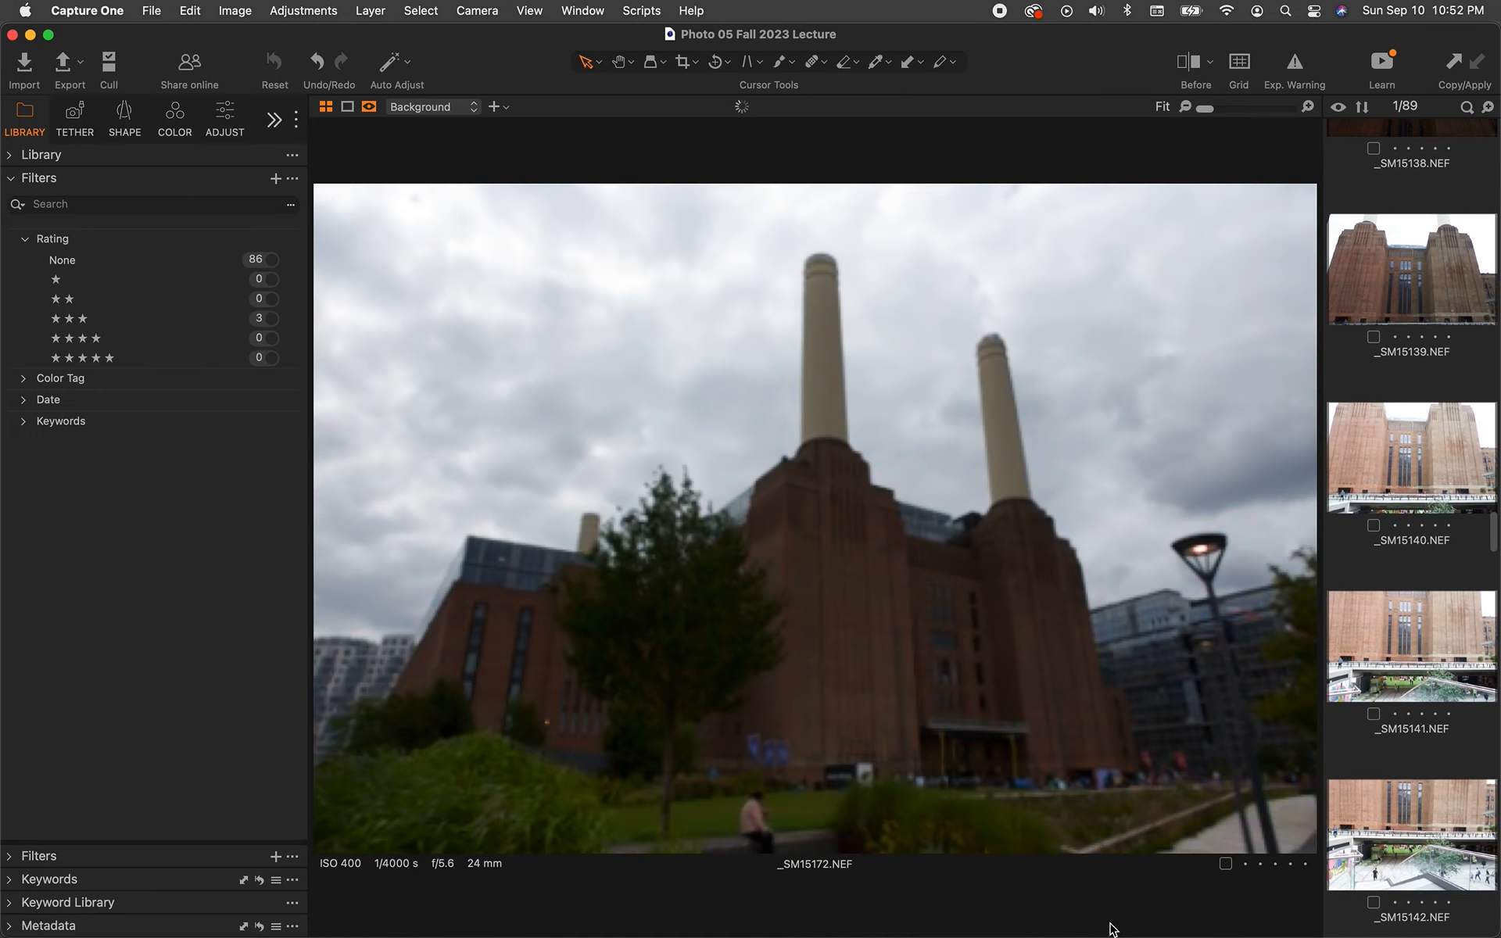
key("Right")
key("Right")
key("Right")
key("Right")
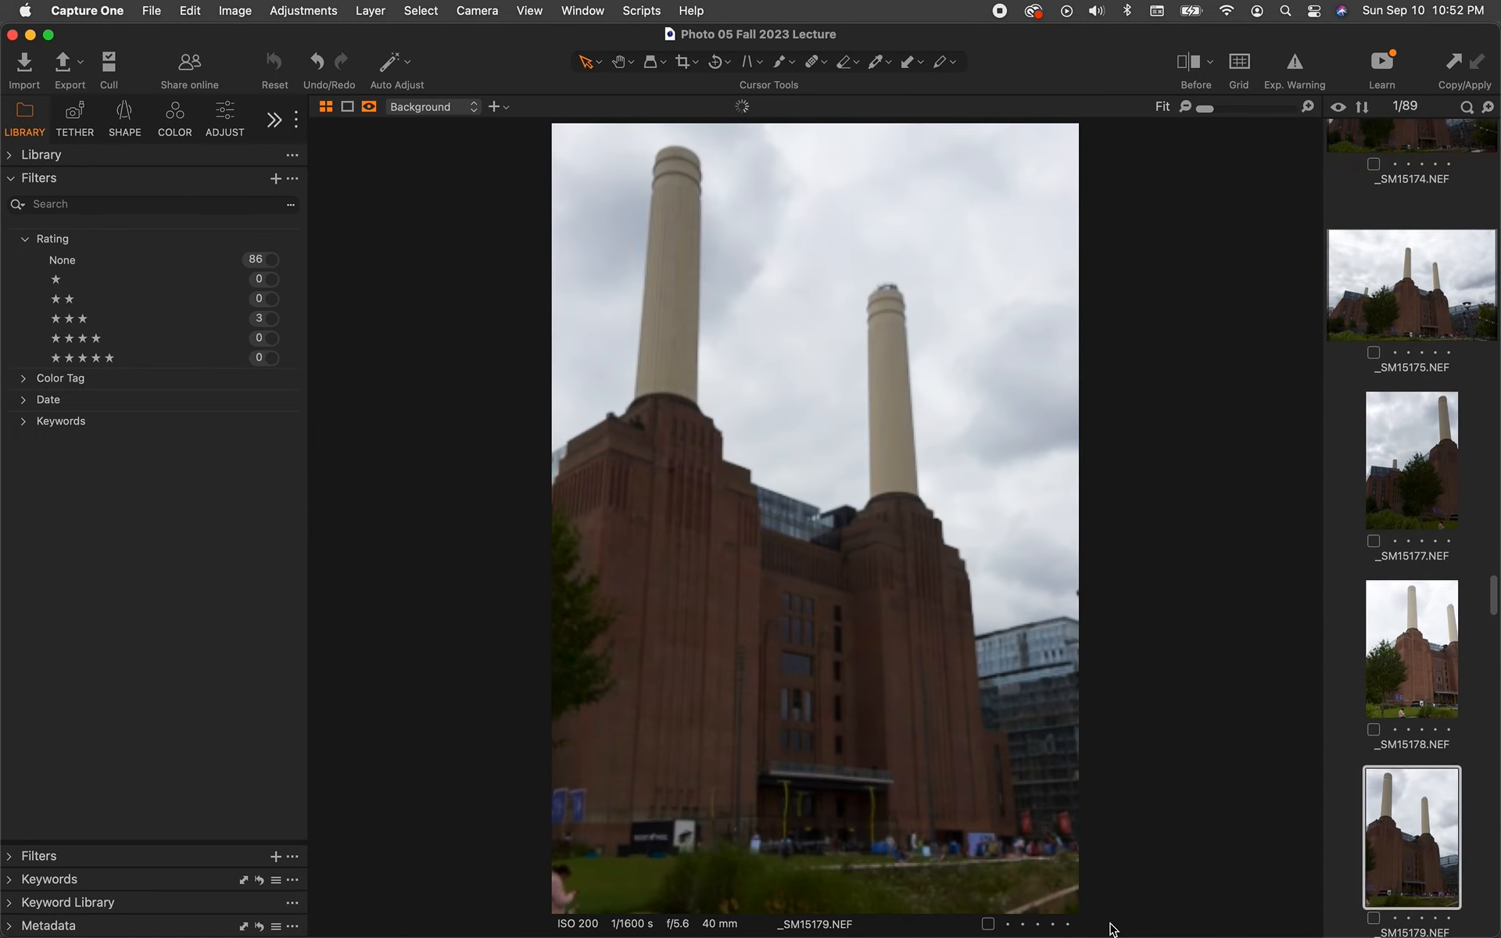
Step: Compare the shots around _SM15180.NEF and rate _SM15181.NEF three stars
key("Left")
key("Left")
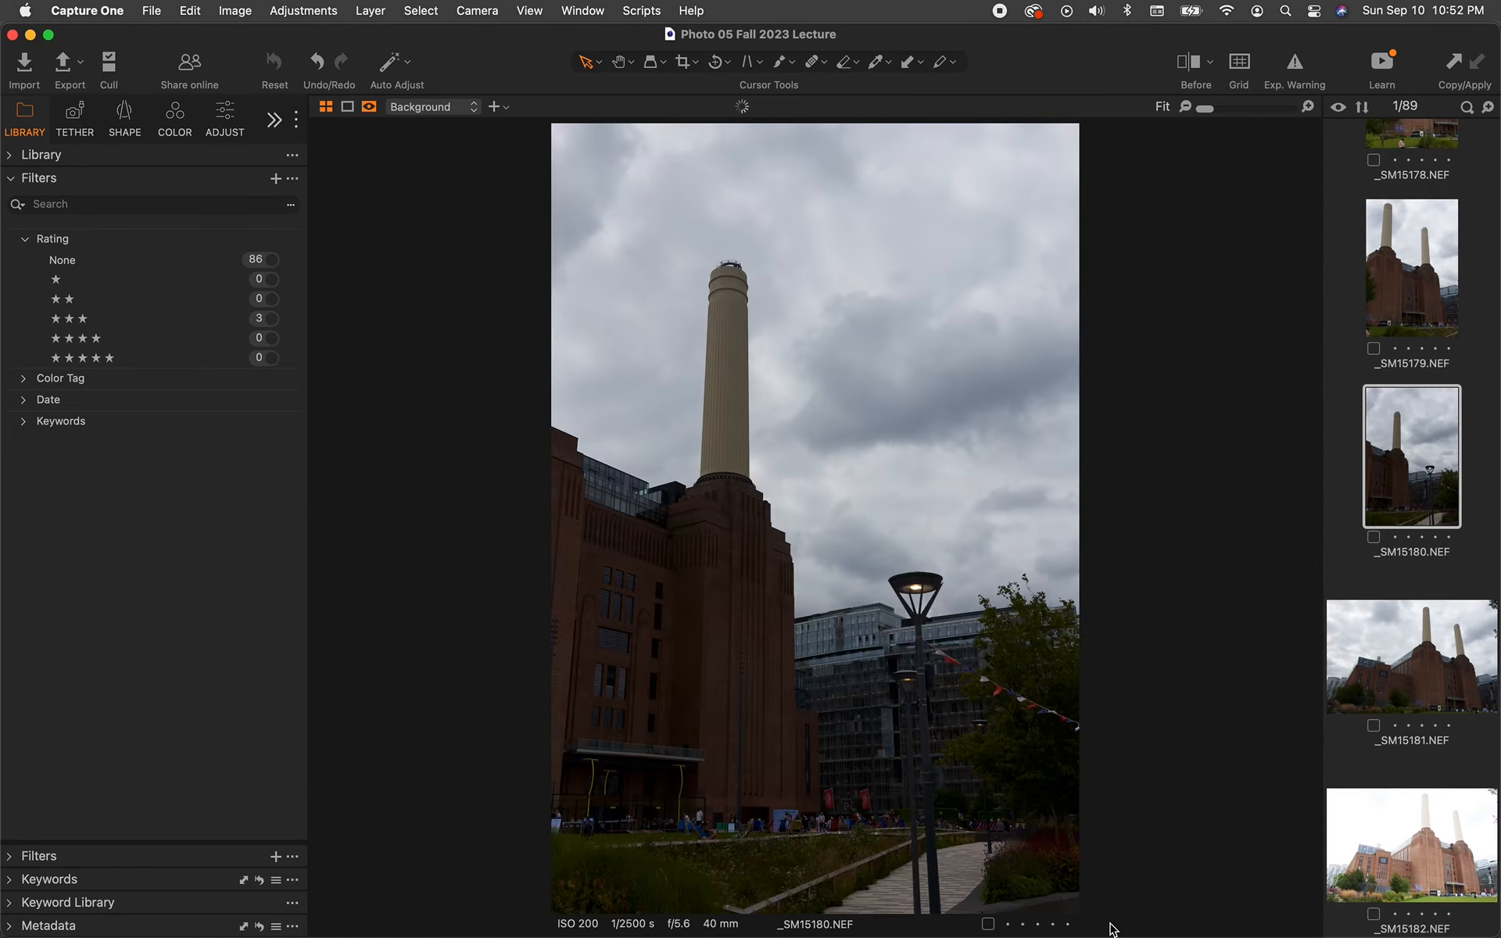
key("Right")
key("3")
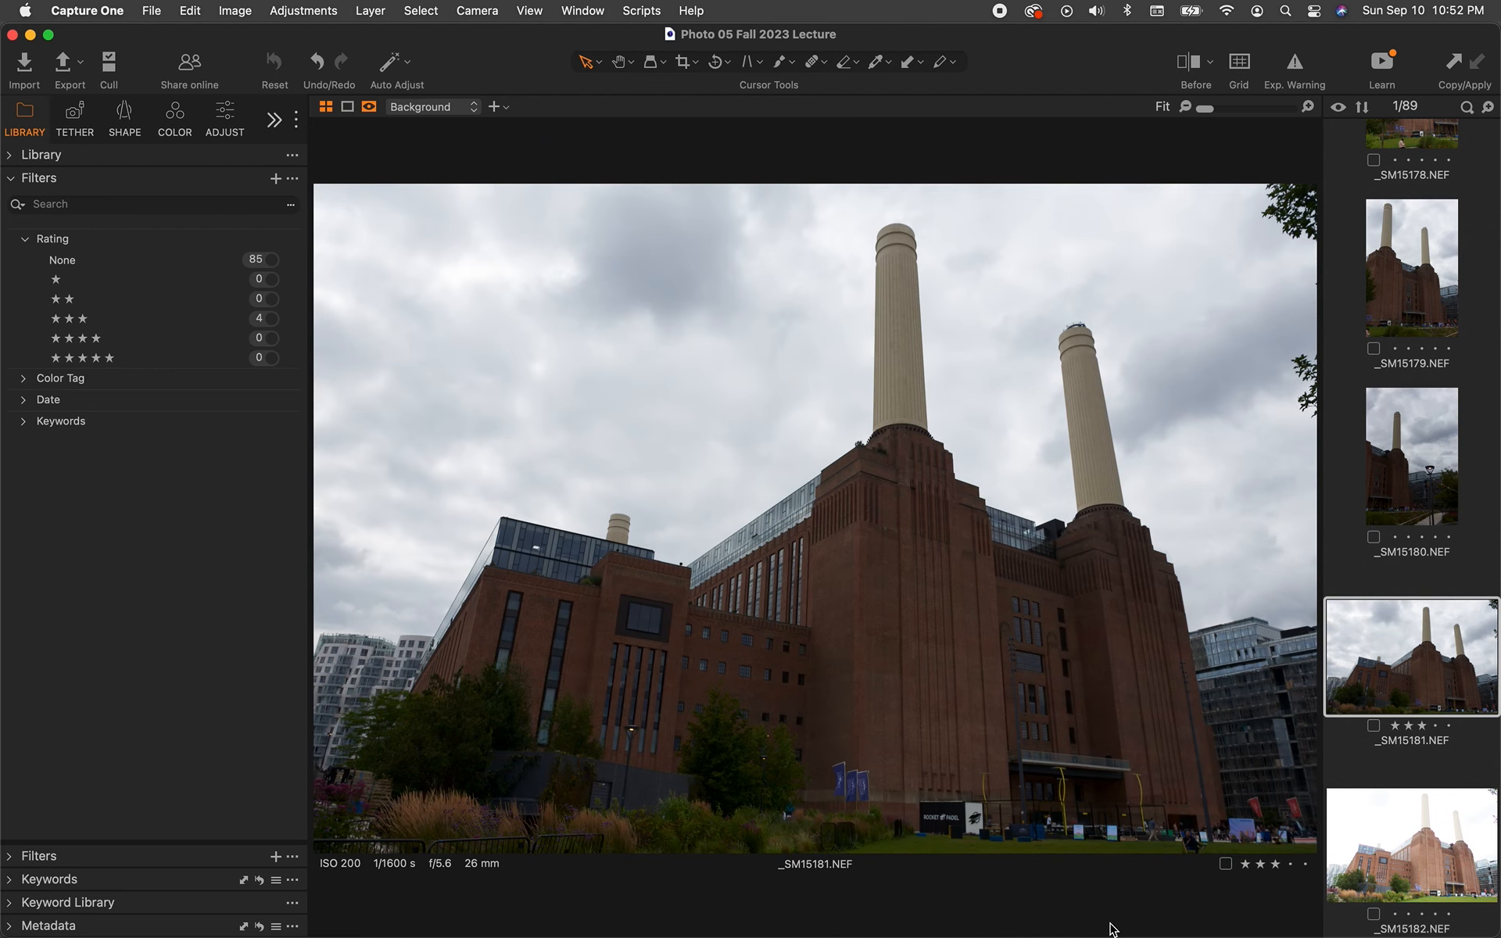
Step: Compare the darker exposure _SM15181.NEF with the brighter _SM15182.NEF
key("Right")
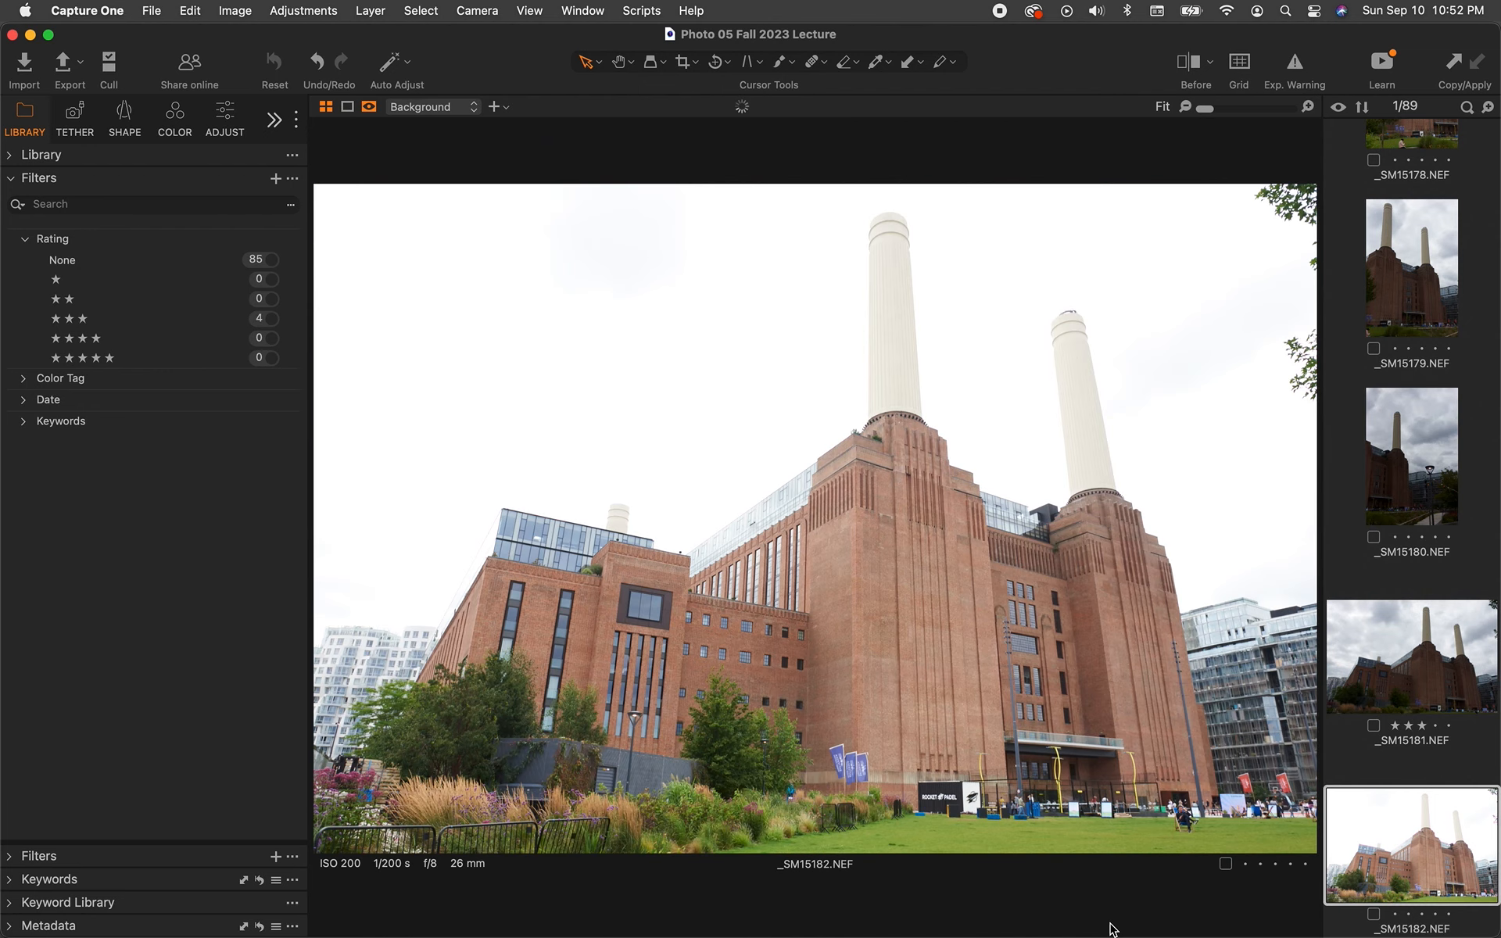
key("Left")
key("Right")
key("Right")
key("Right")
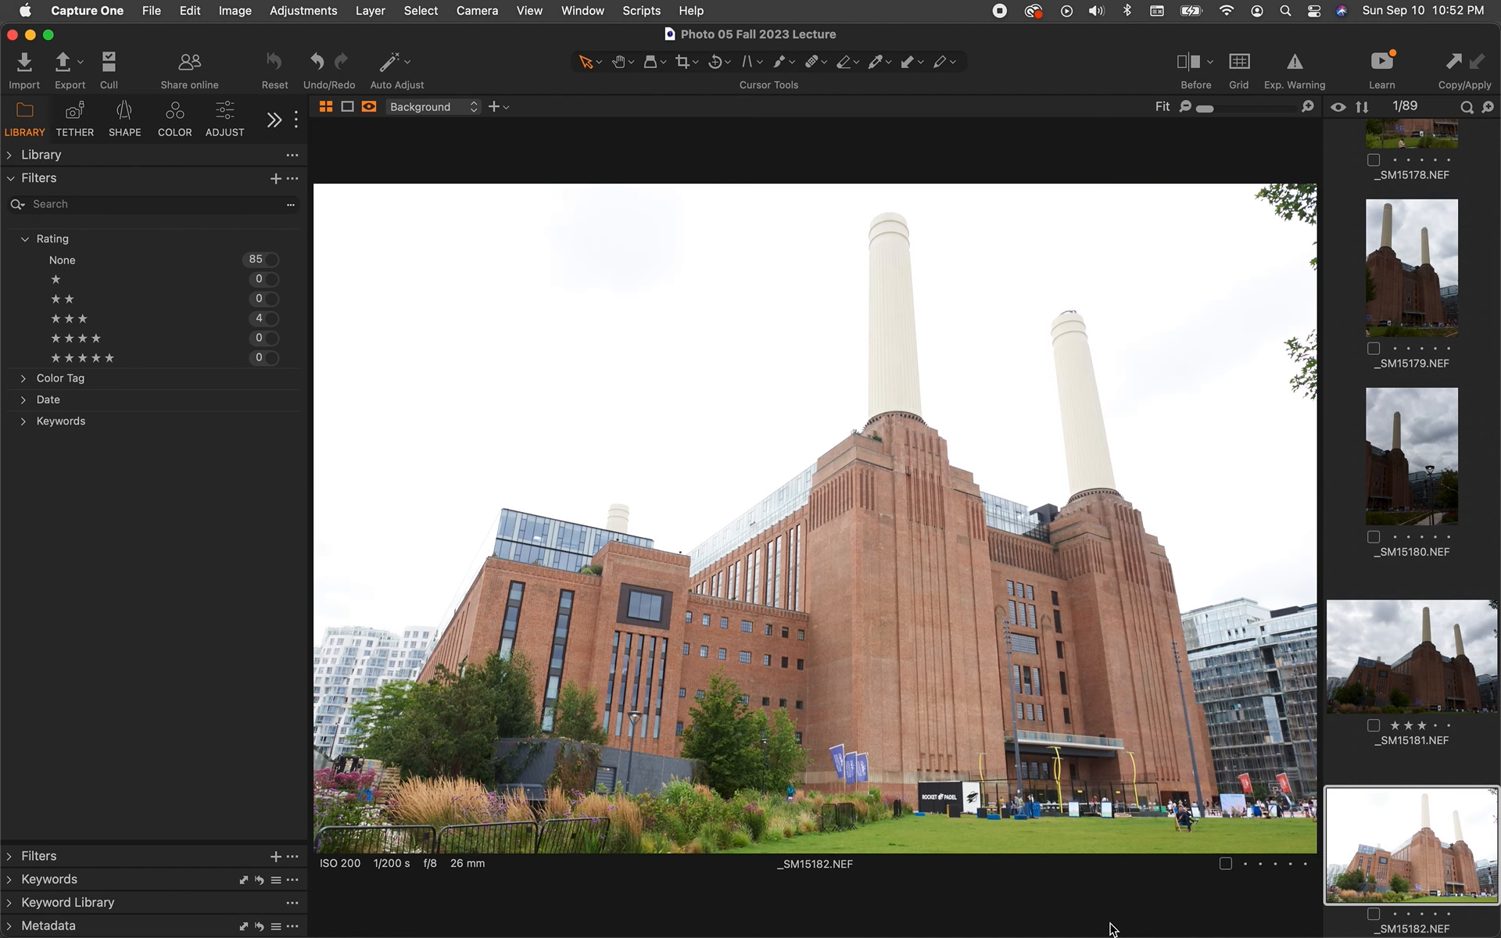
Step: Review the remaining photos one by one from _SM15182.NEF forward to the airplane shot _SM15221.NEF
key("Right")
key("Right")
key("Right")
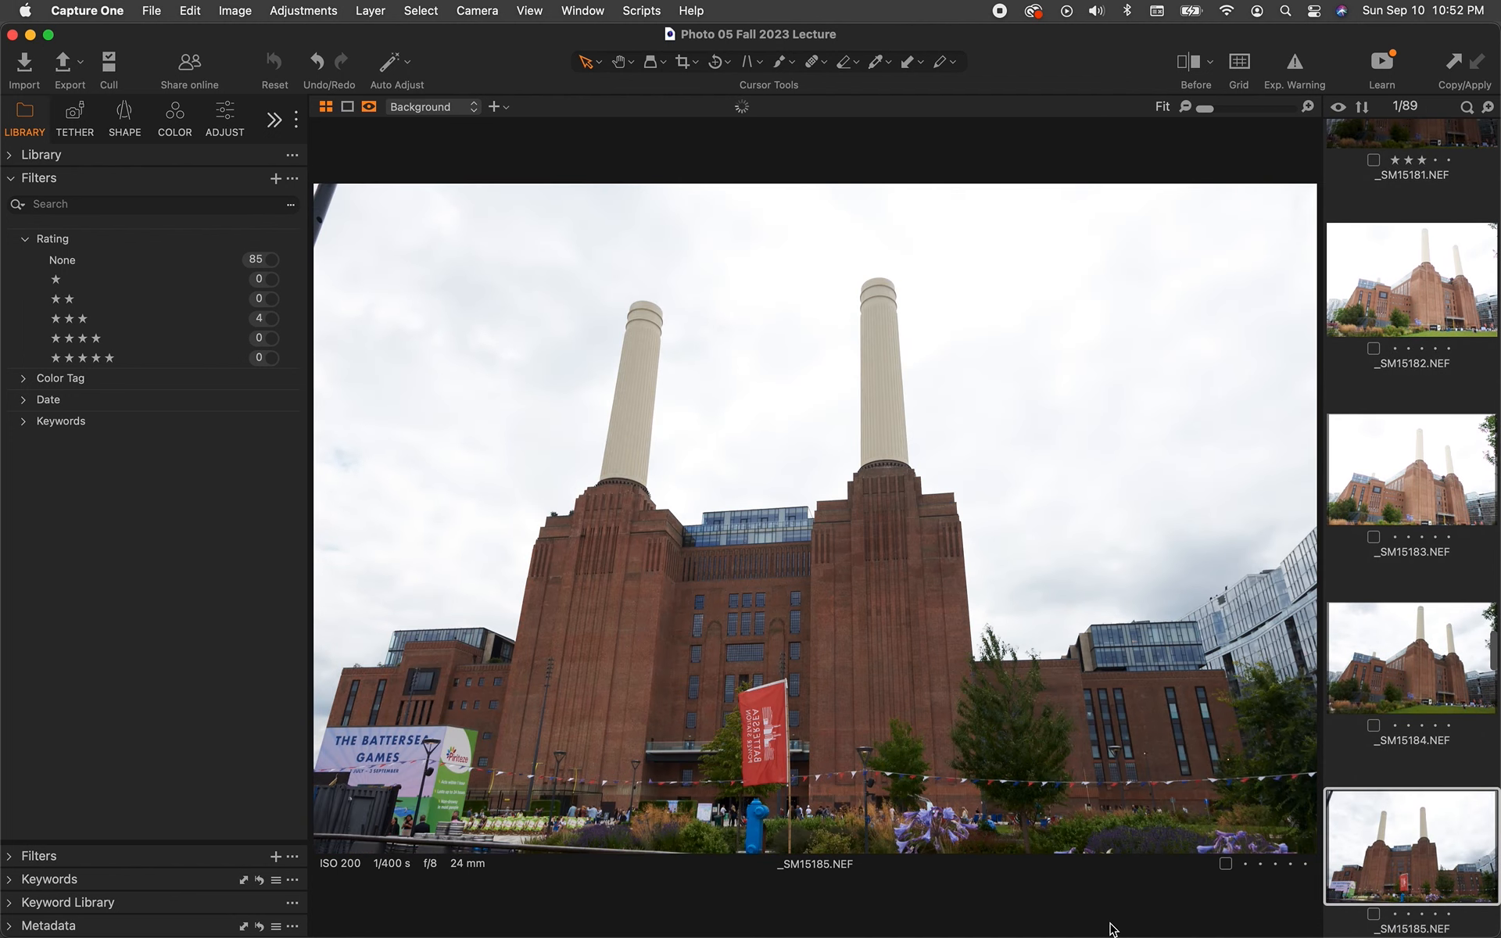
key("Right")
key("Right")
key("Right")
key("Right")
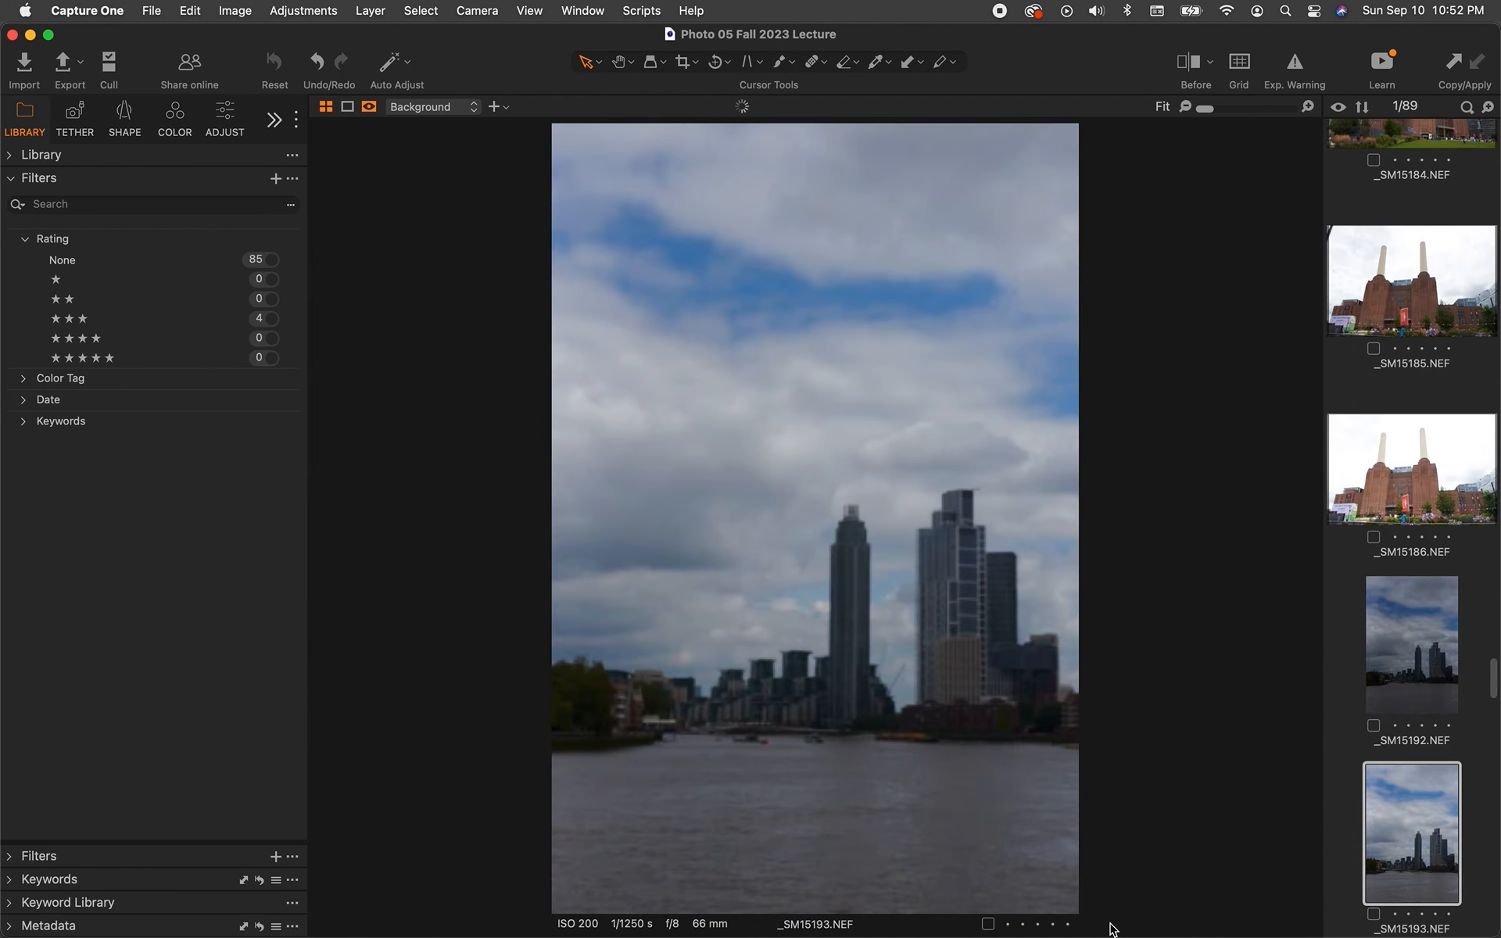
key("Right")
key("Right")
key("Right")
key("Right")
key("Right")
key("Right")
key("Right")
key("Right")
key("Right")
key("Right")
key("Right")
key("Right")
key("Right")
key("Right")
key("Right")
key("Right")
key("Right")
key("Right")
key("Right")
key("Right")
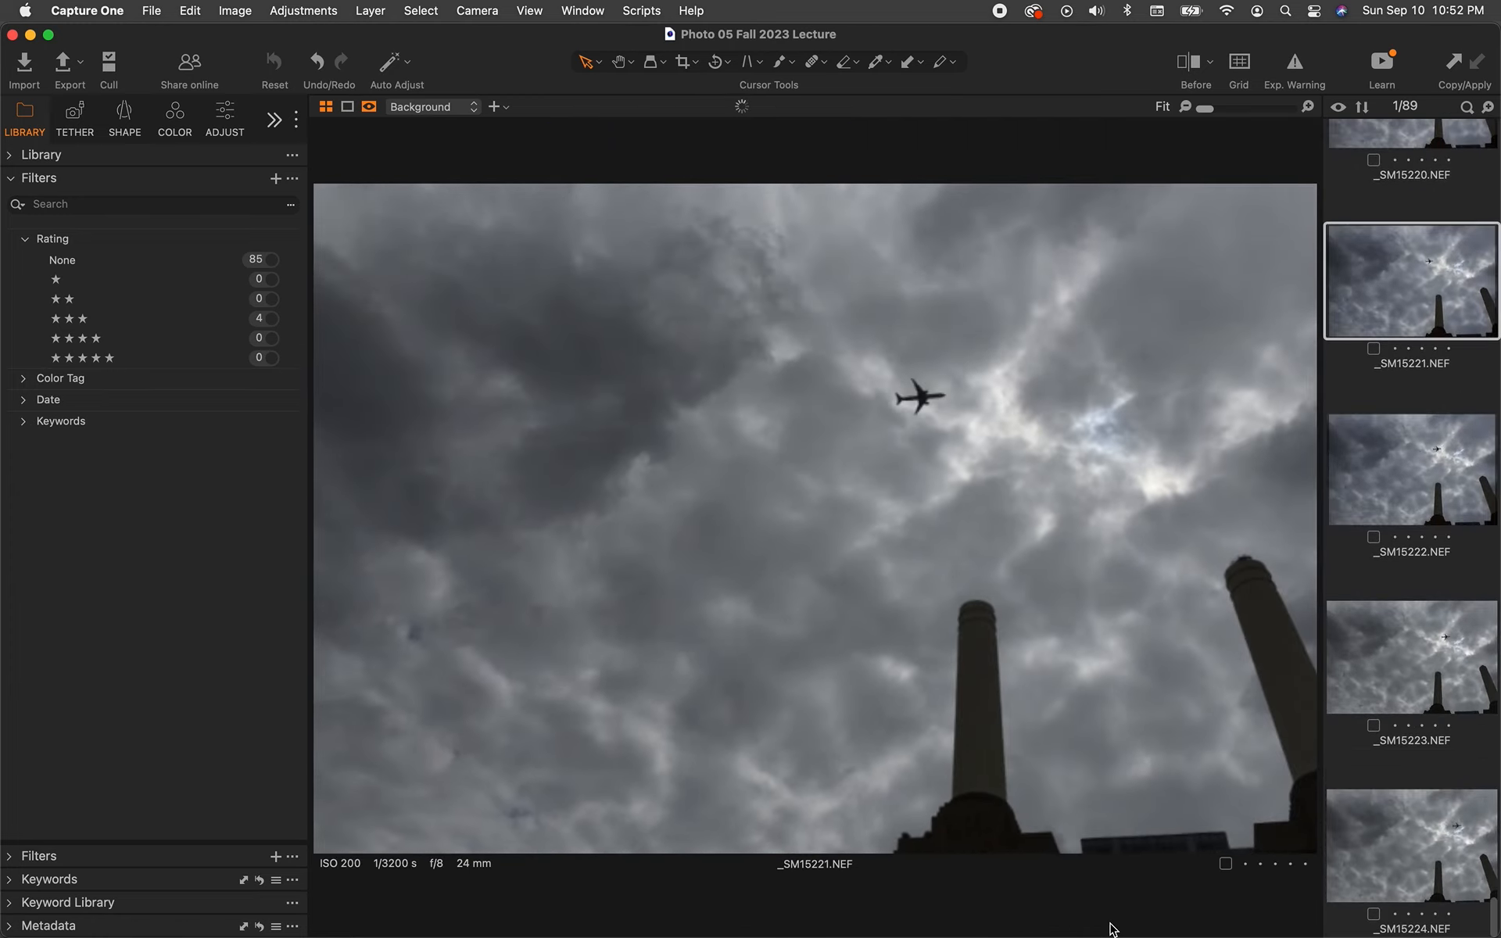
Step: Go back to the cloudy chimney shots around _SM15212.NEF to _SM15215.NEF, compare them, and rate _SM15214.NEF three stars
key("Left")
key("Left")
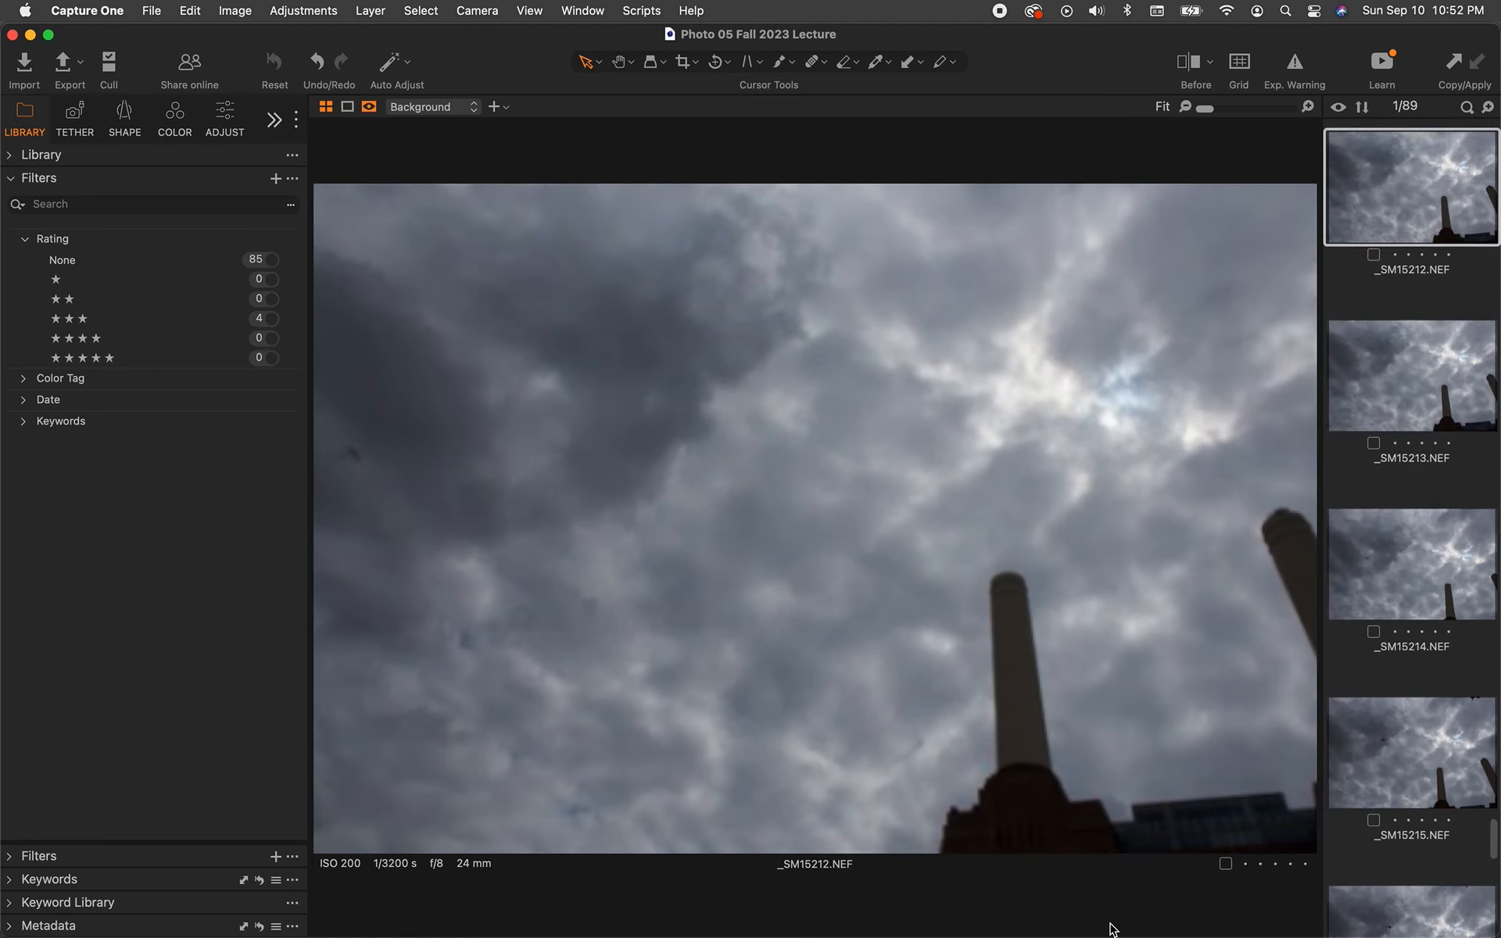
key("Left")
key("Right")
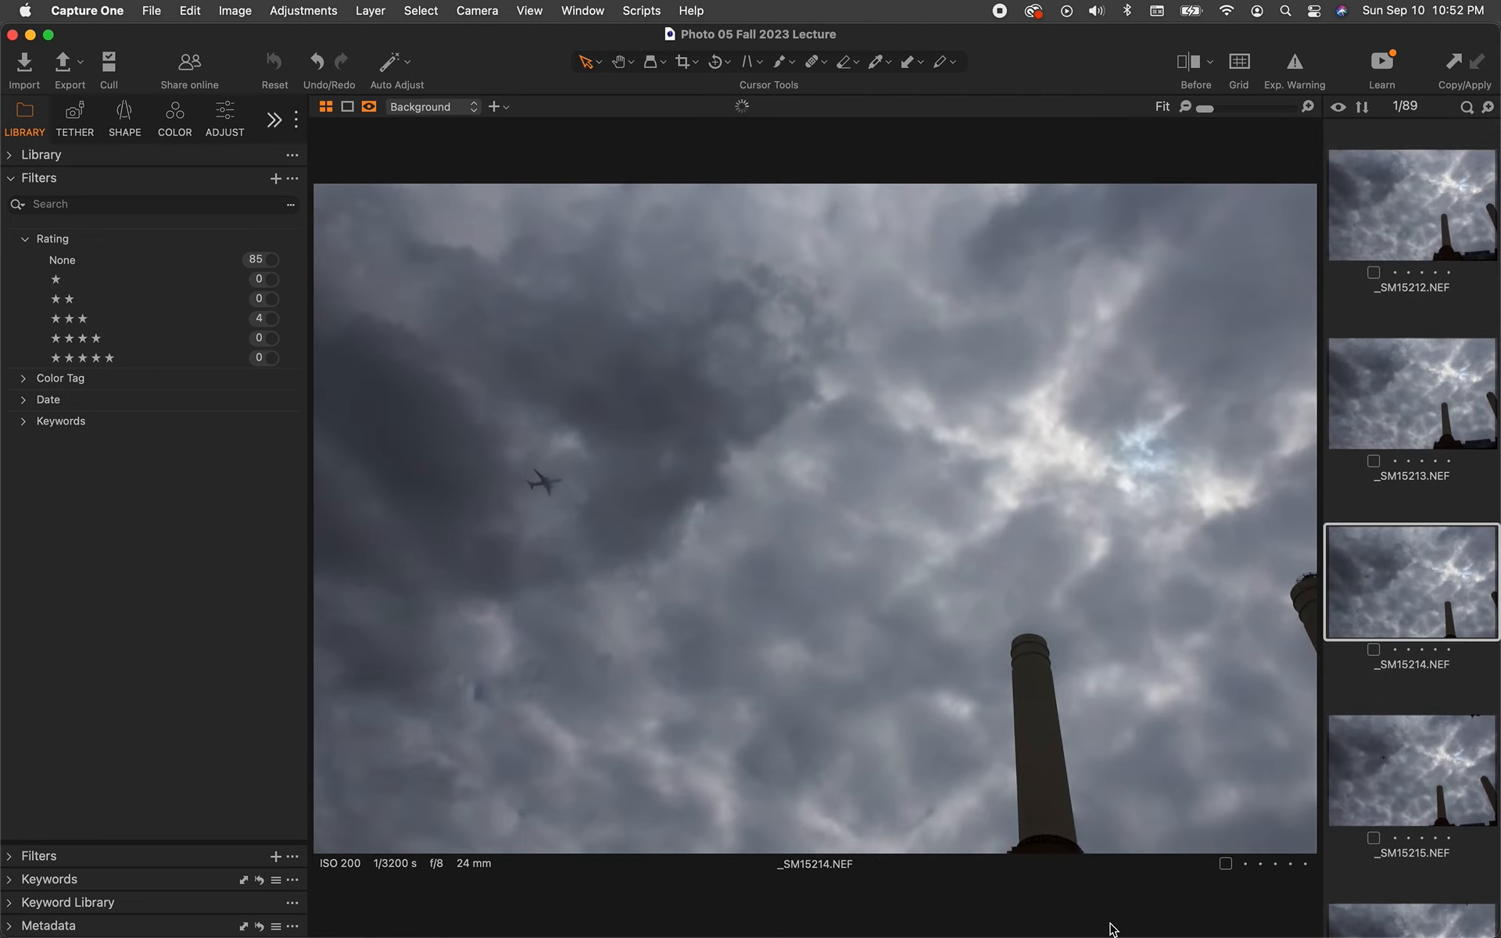
key("Right")
key("Left")
key("Left")
key("Right")
key("3")
Step: Compare the airplane shots from _SM15215.NEF to _SM15224.NEF and rate _SM15221.NEF three stars
key("Right")
key("Right")
key("Right")
key("Right")
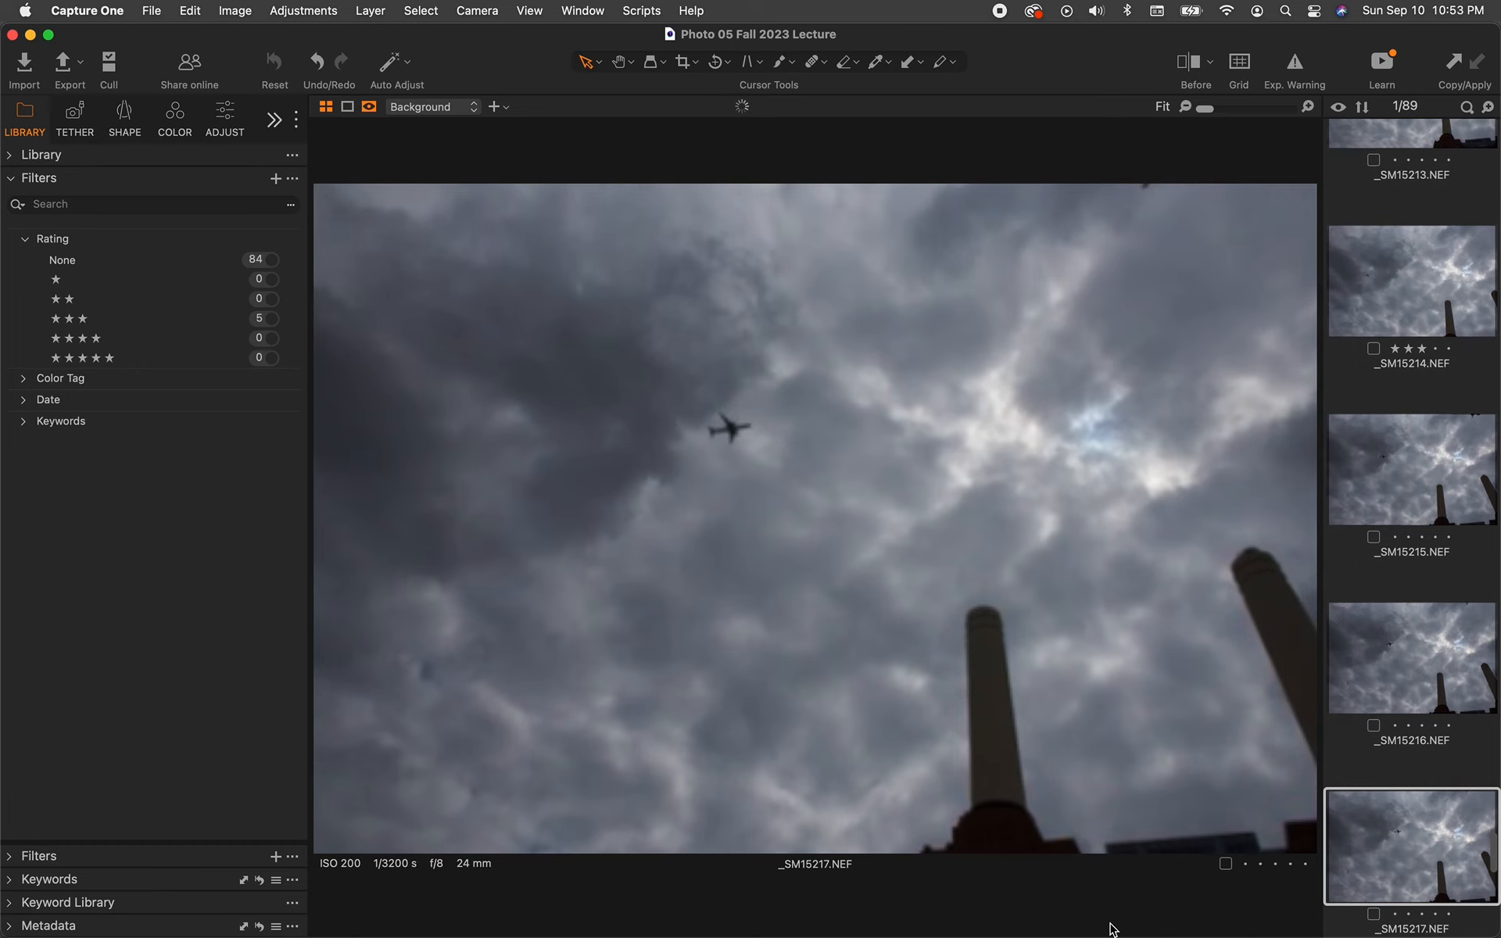
key("Right")
key("Right")
key("Right")
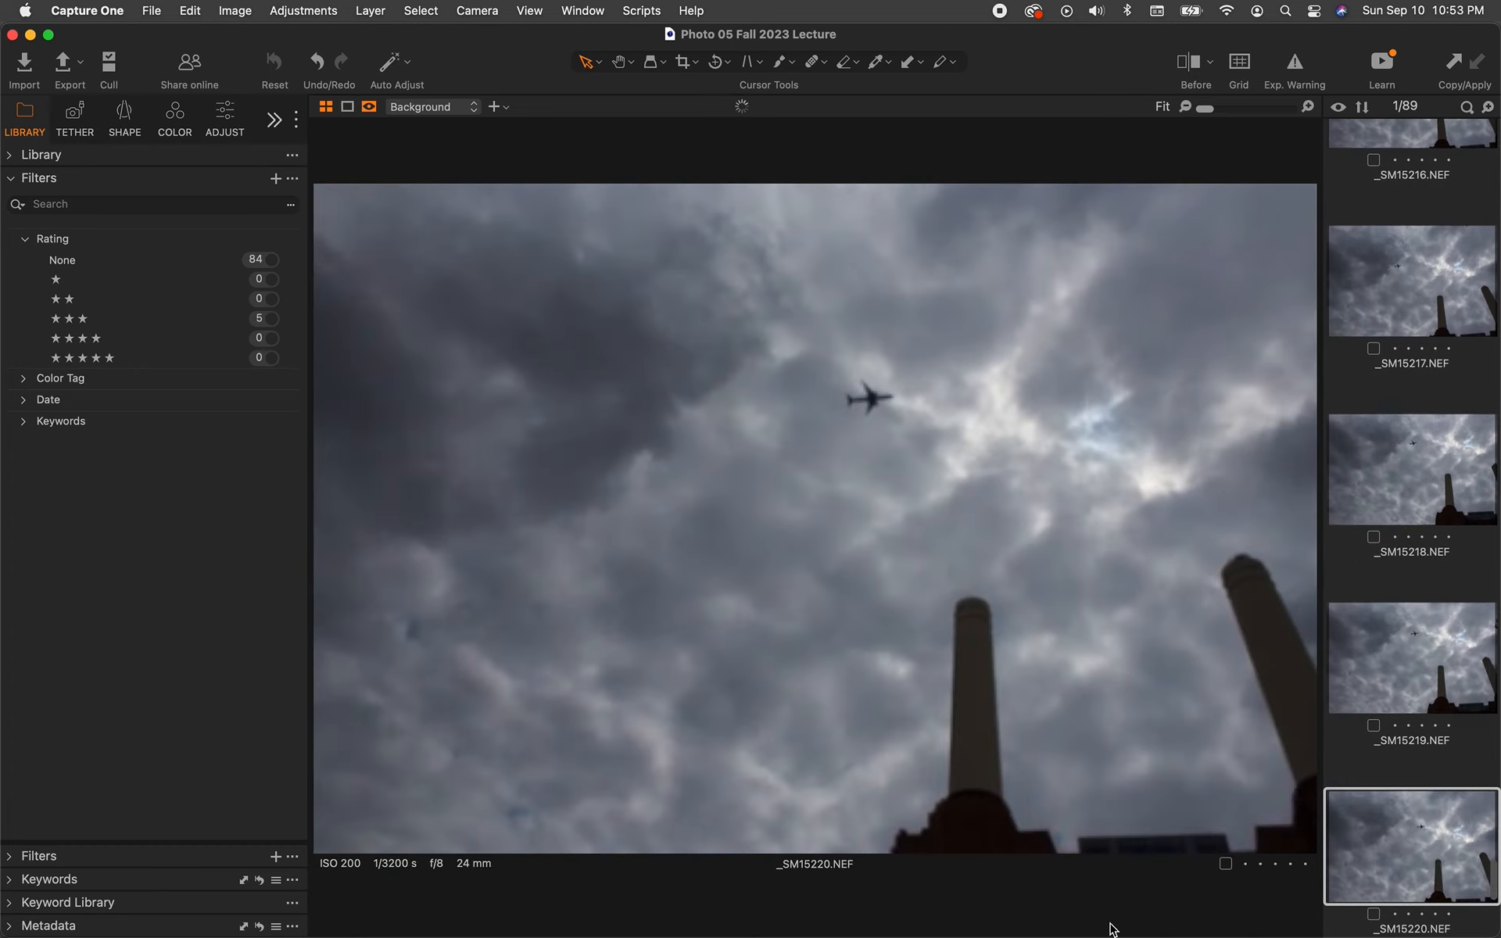
key("3")
key("Right")
key("Right")
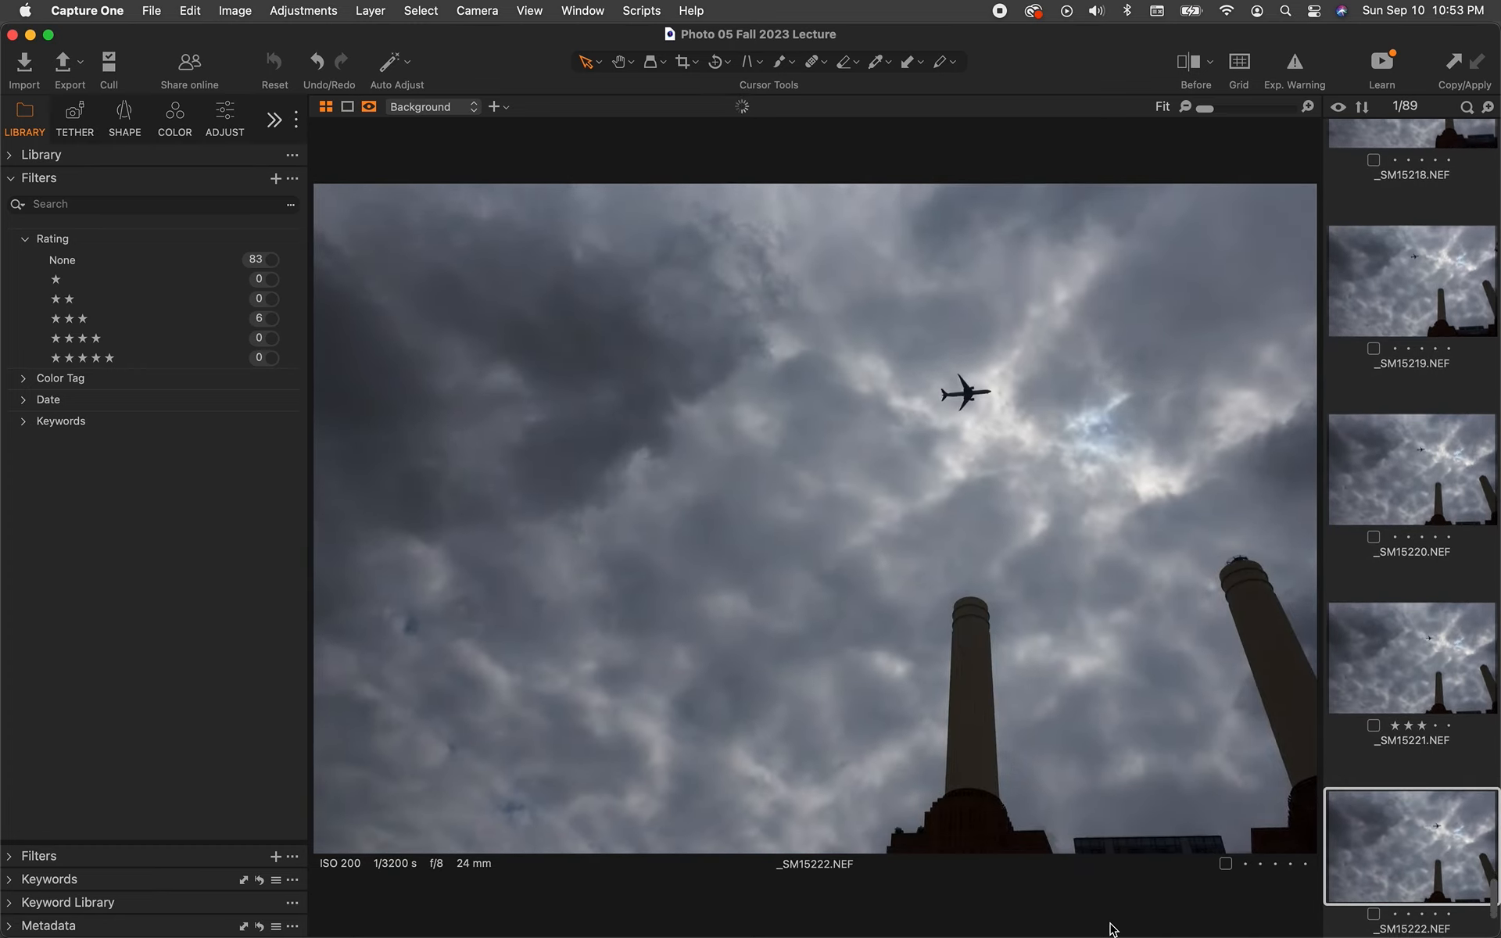
key("Right")
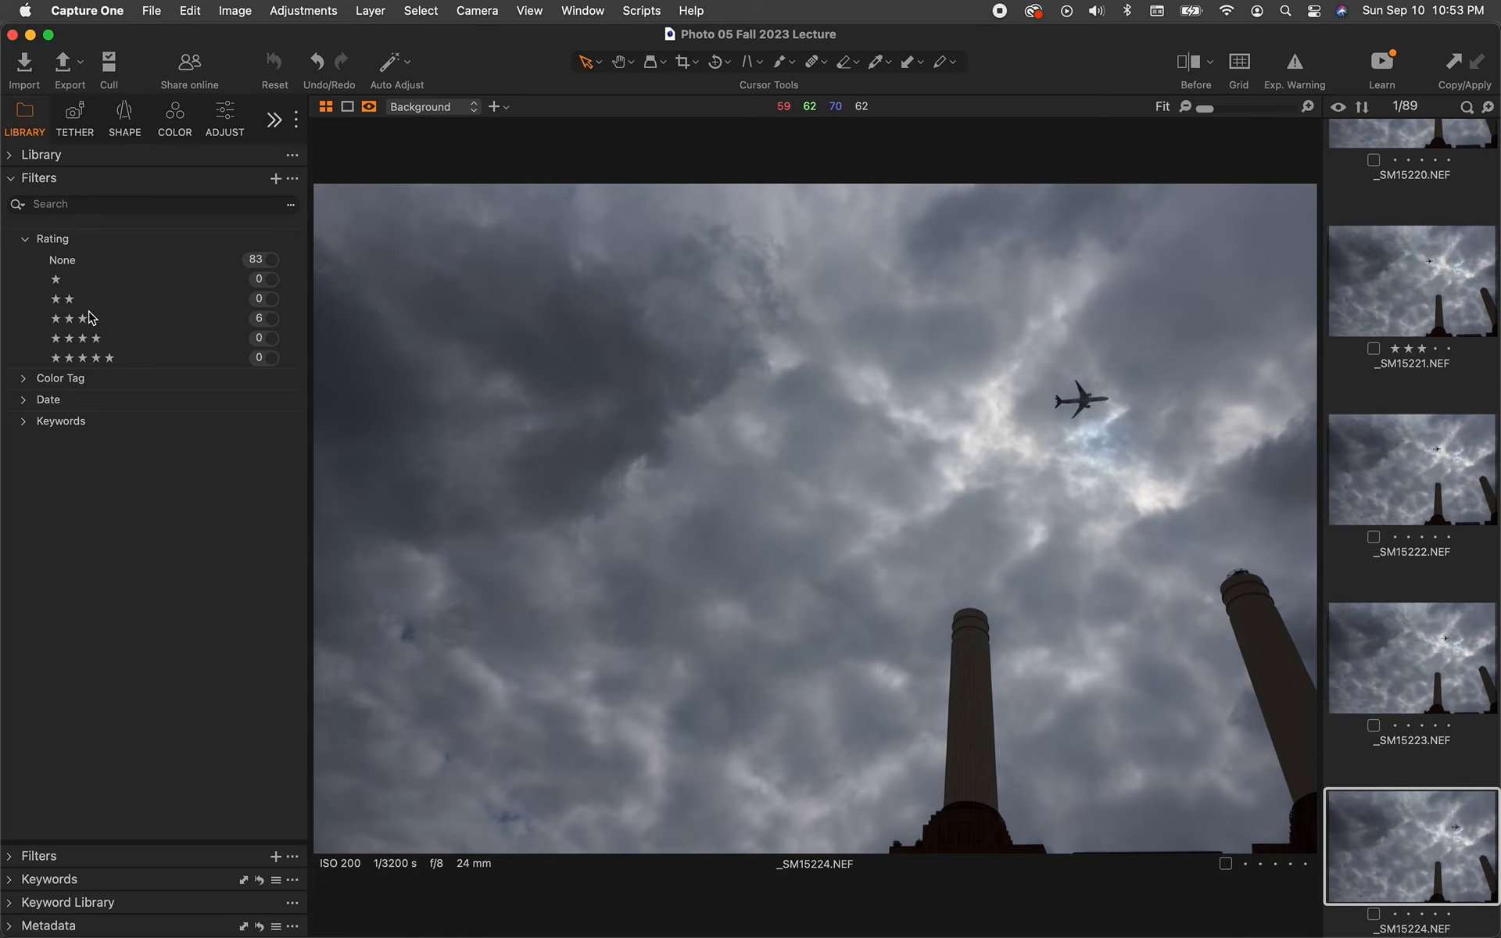
Step: Filter the photos to show only those rated three stars and look through the filtered selection
left_click(261, 329)
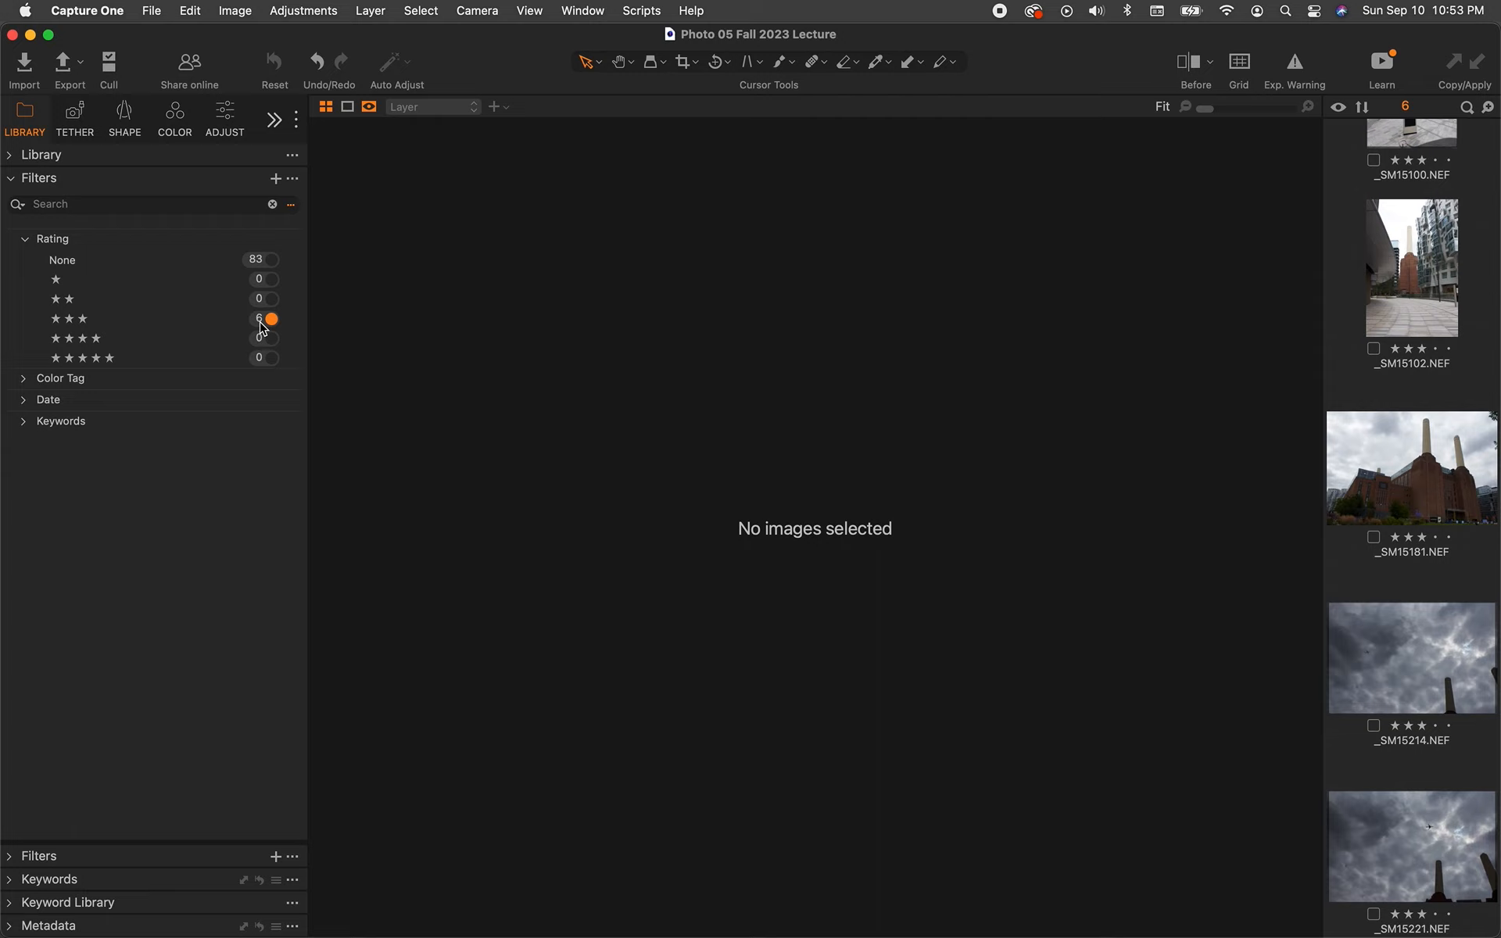
scroll(1442, 535, "up", 5)
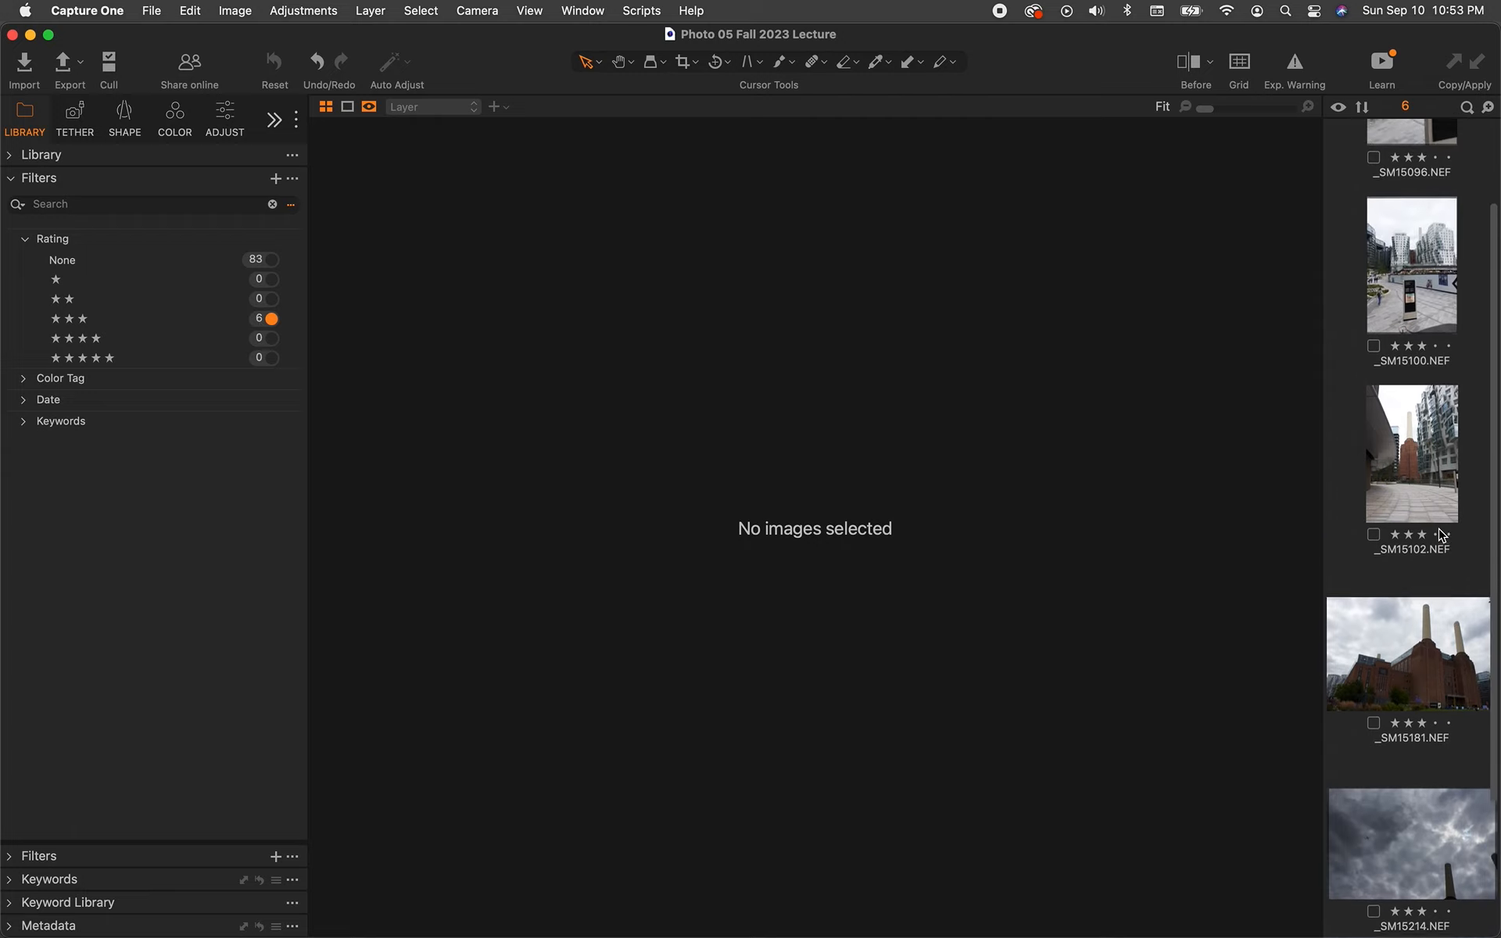
scroll(1442, 536, "down", 5)
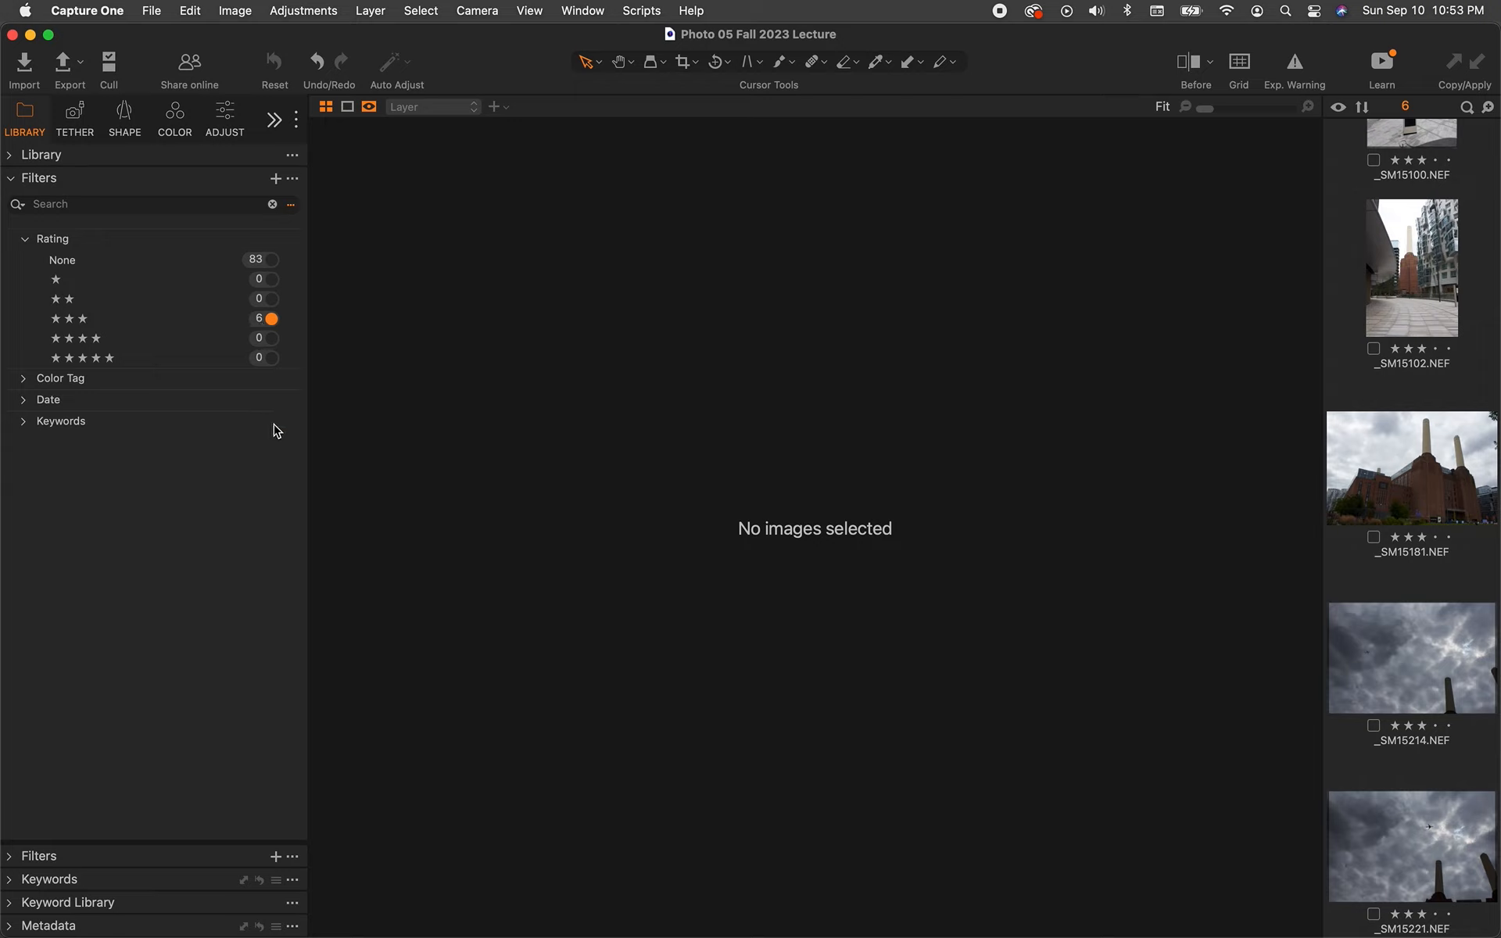
Step: Tag the power station photo _SM15181.NEF green and filter the photos by the green color tag instead of the rating
left_click(25, 379)
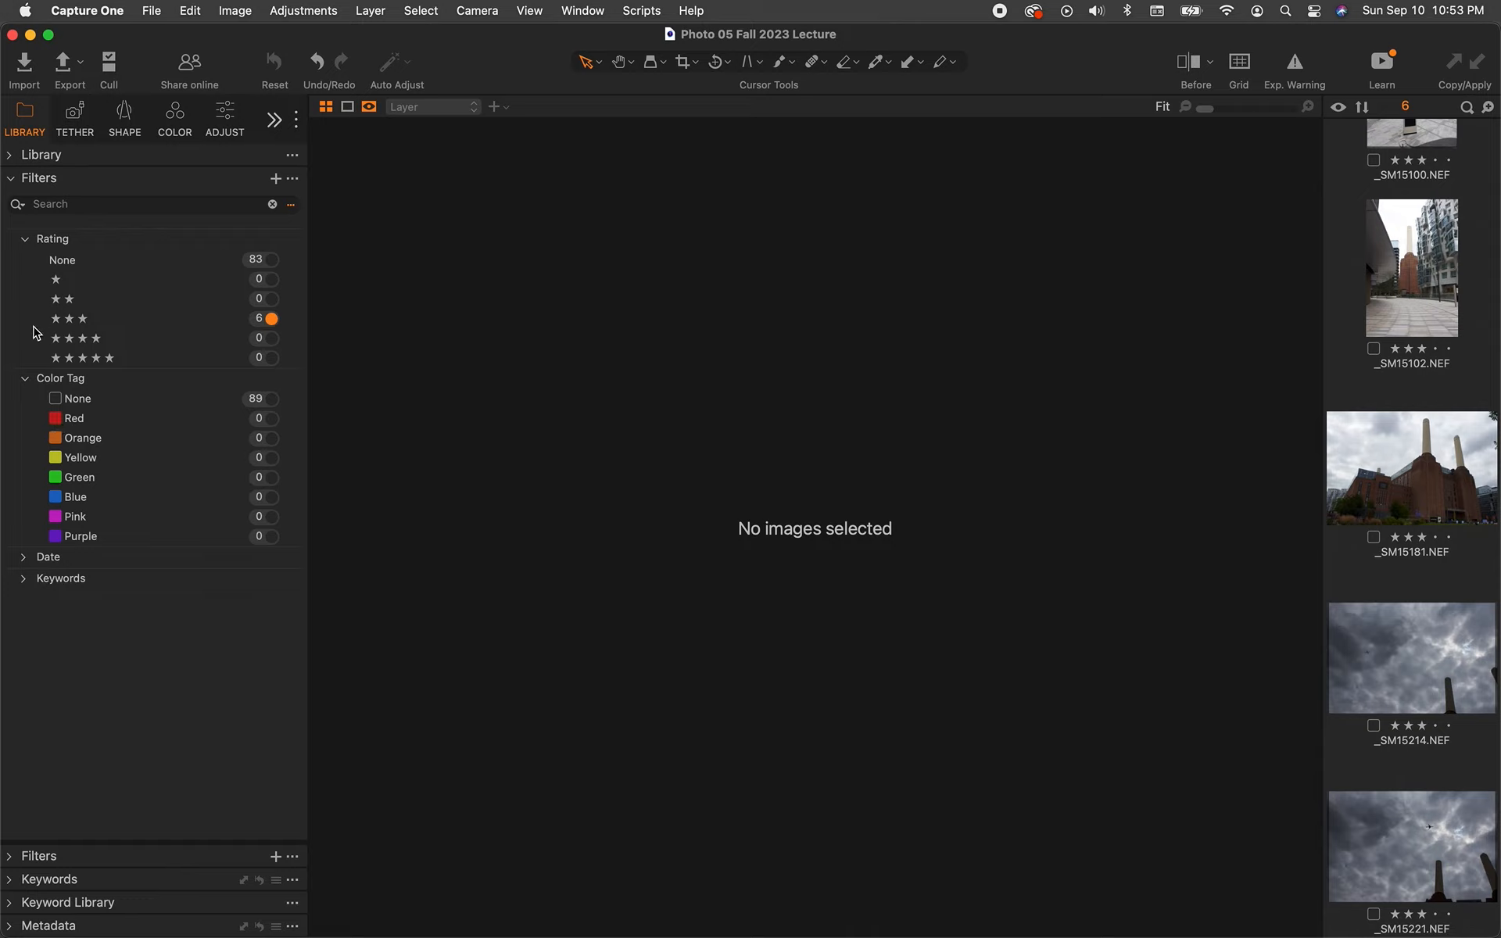
left_click(1374, 540)
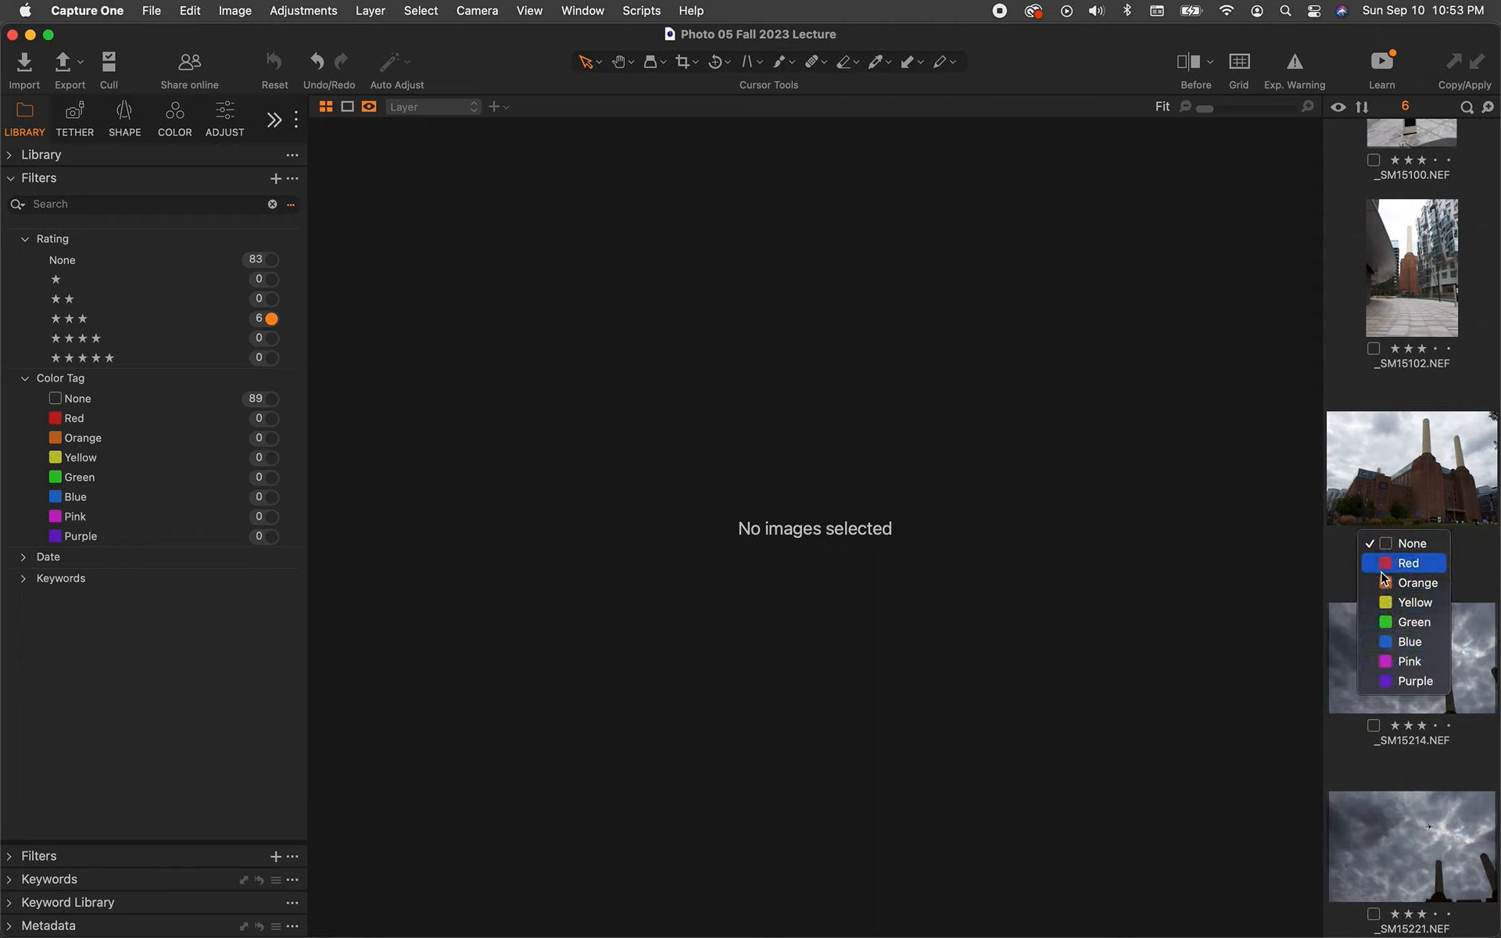
left_click(1385, 623)
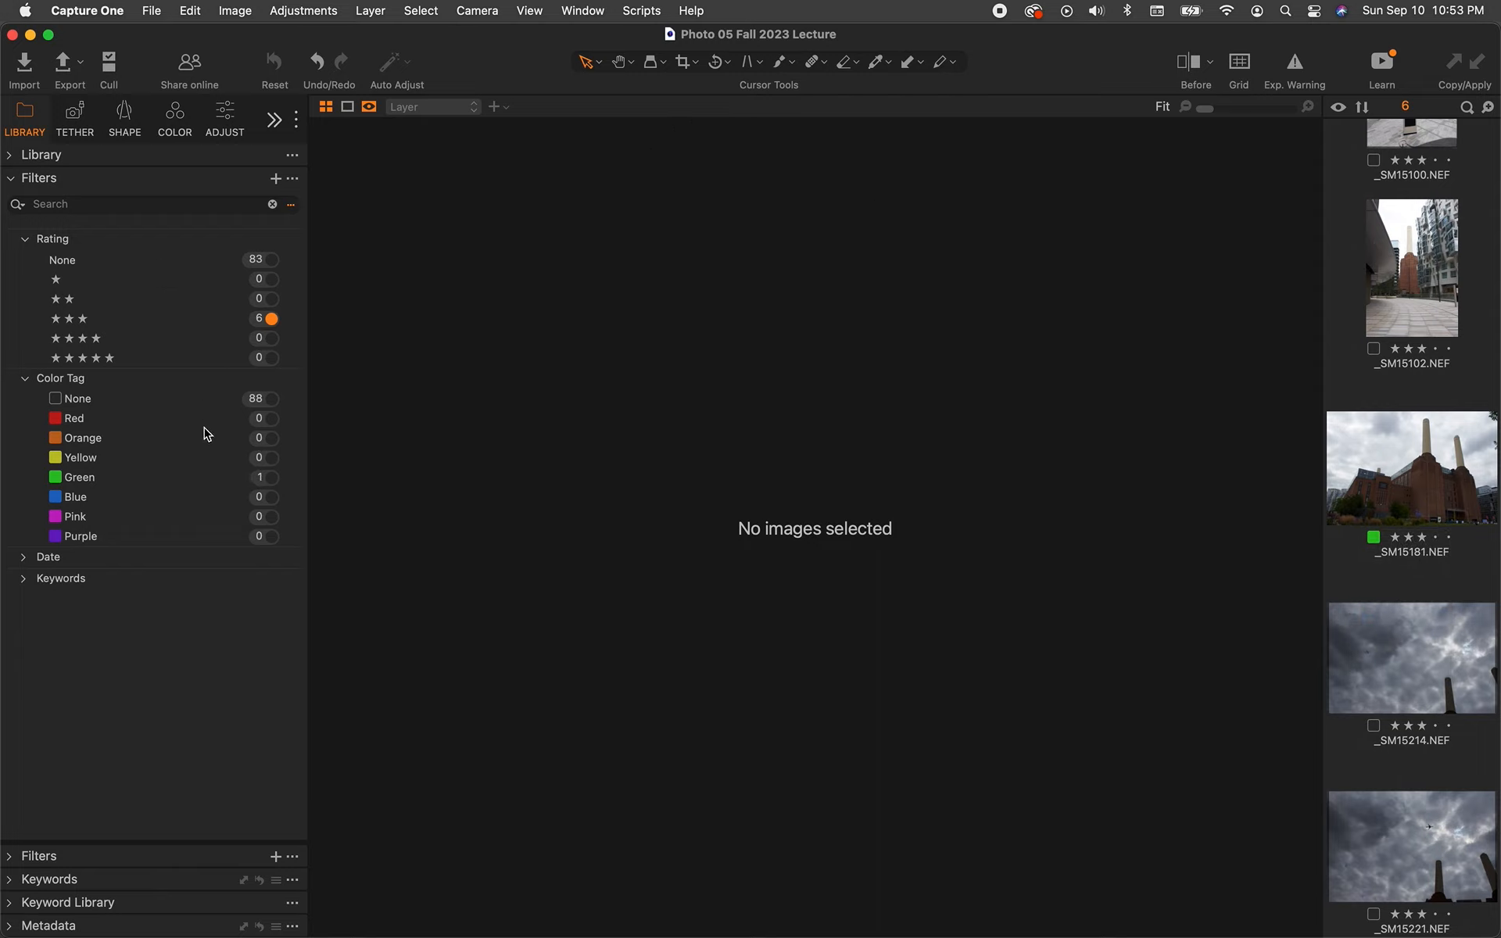
left_click(261, 478)
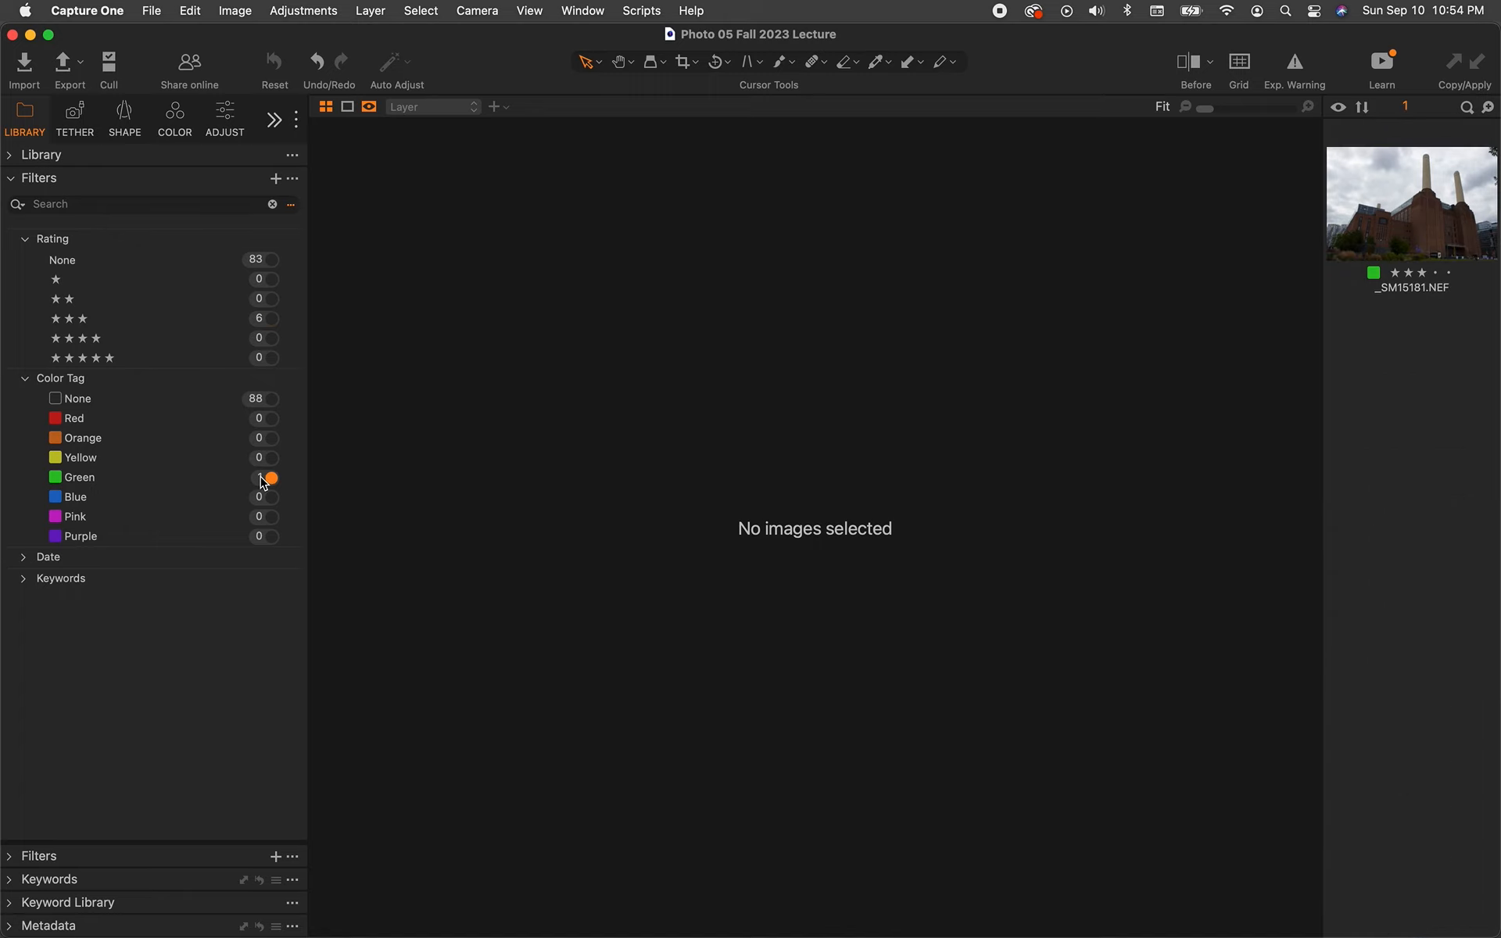